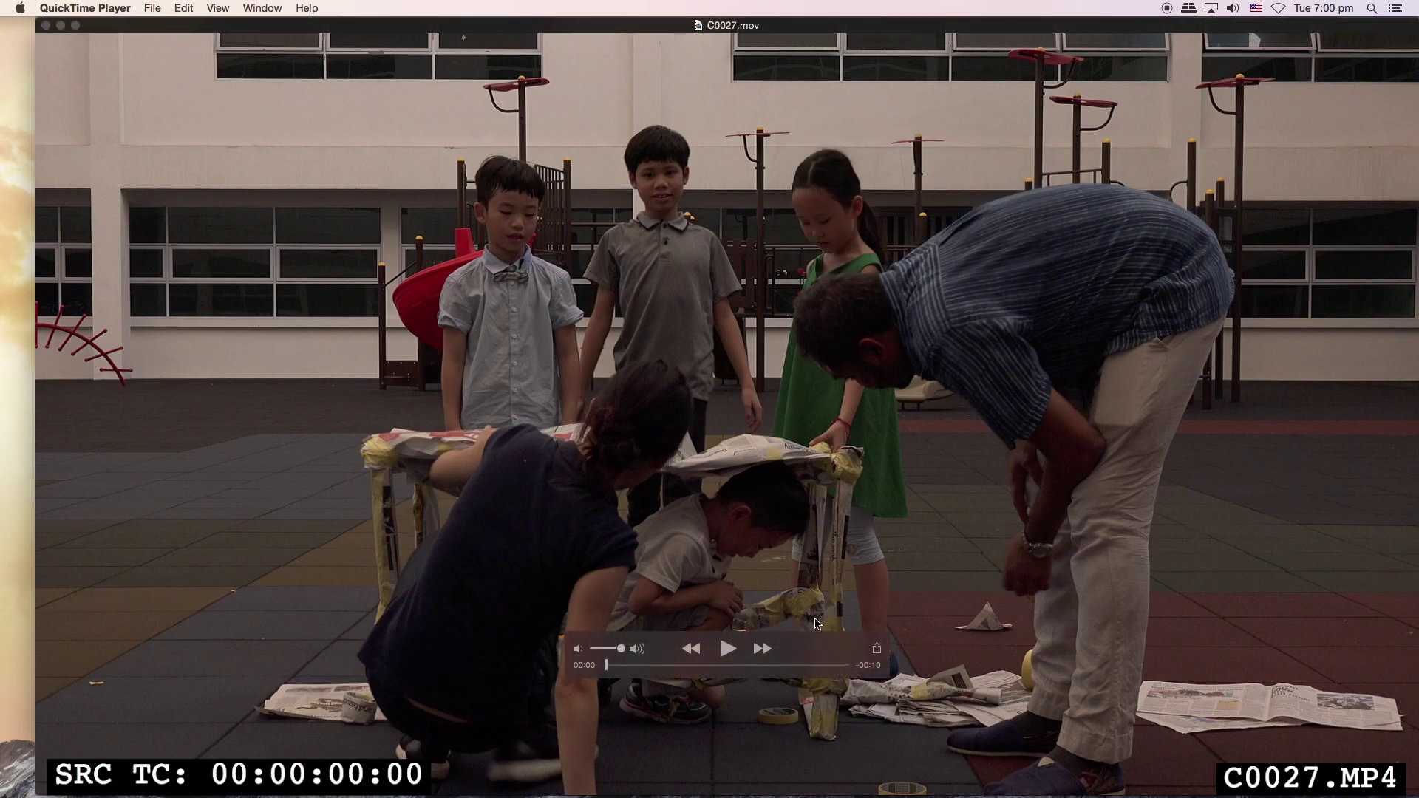
# Check in the Inspector that C0027.mov is ProRes 422 at 1920×1080, then close the movie.
pyautogui.press('super+i')
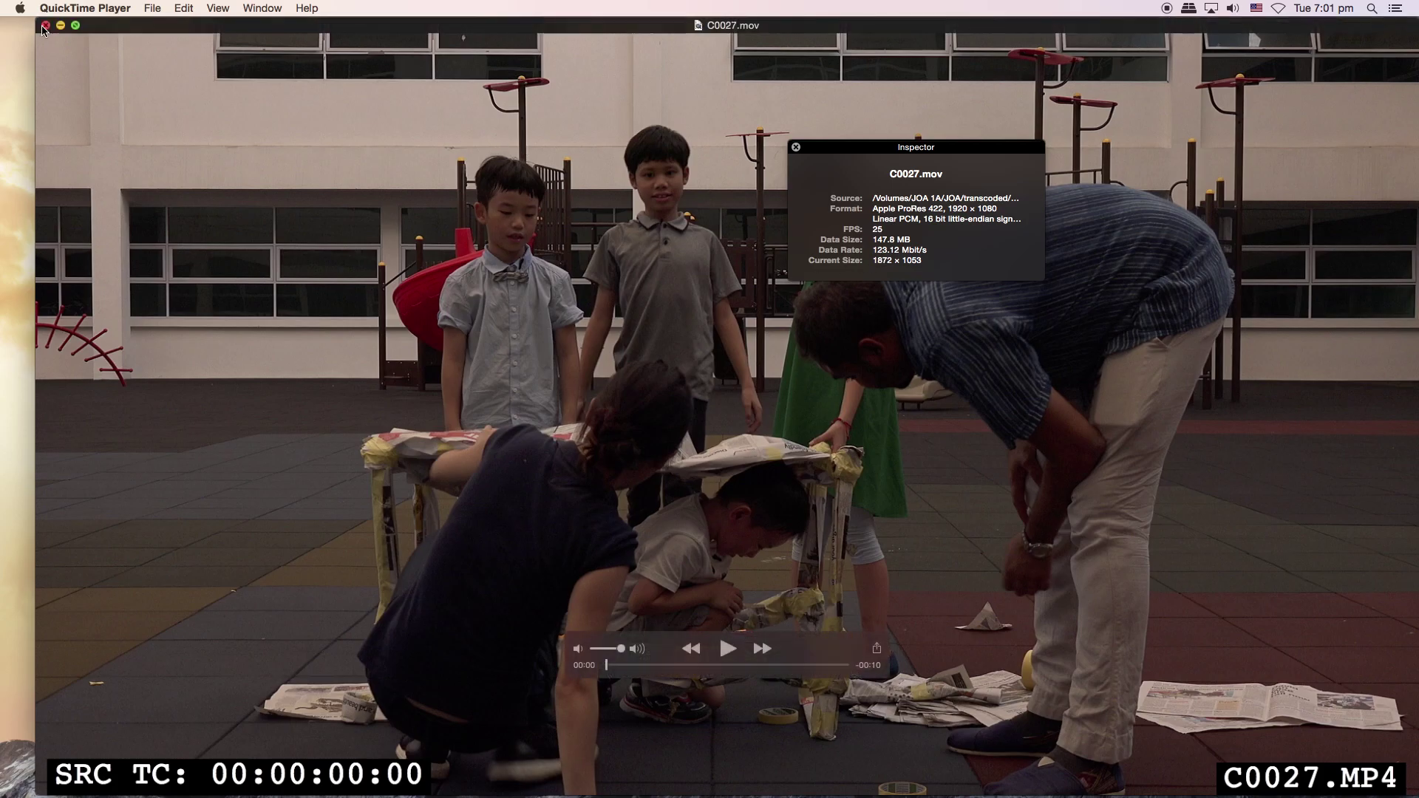
pyautogui.click(45, 26)
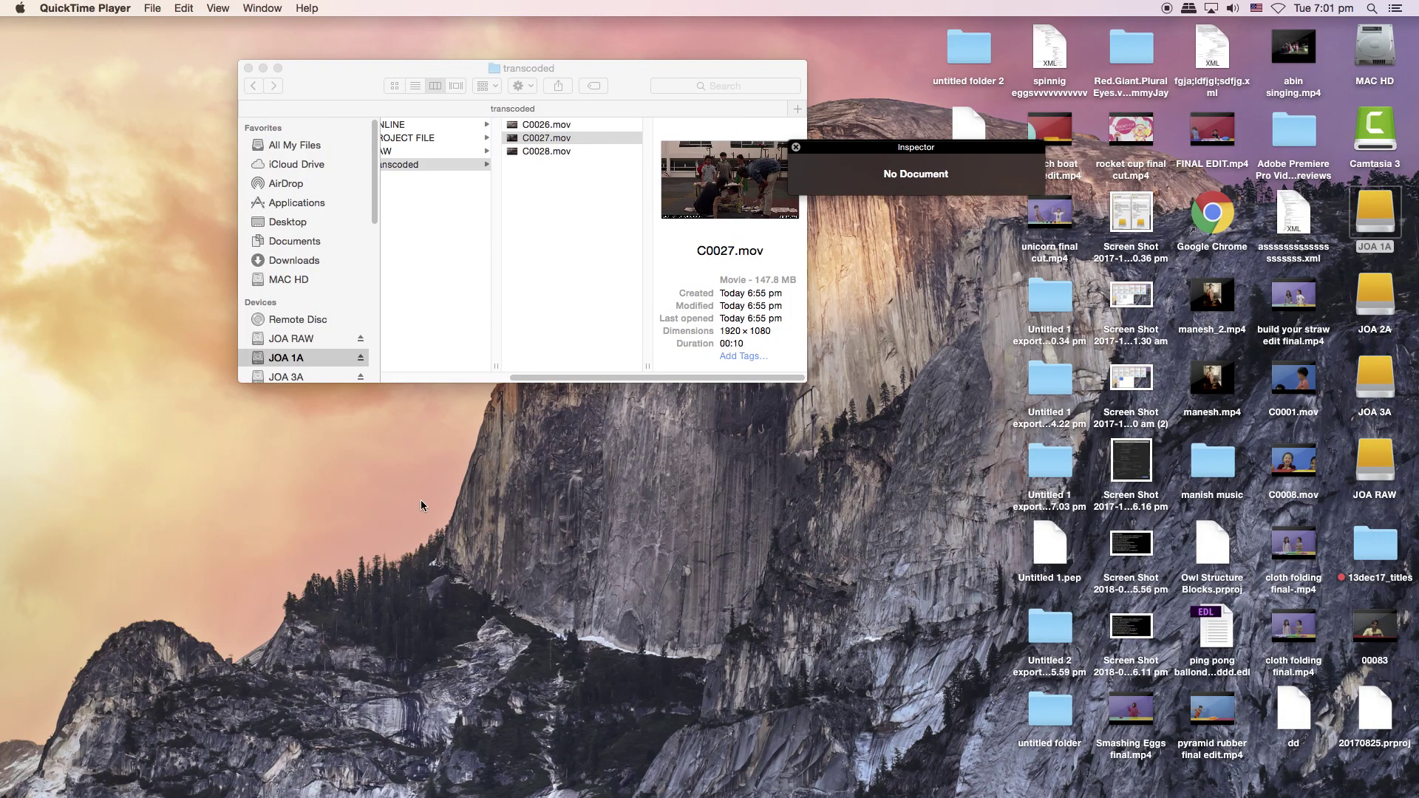
# Switch from QuickTime Player back to Finder's transcoded folder.
pyautogui.press('super+Tab')
pyautogui.press('super+shift+Tab')
pyautogui.press('super+shift+Tab')
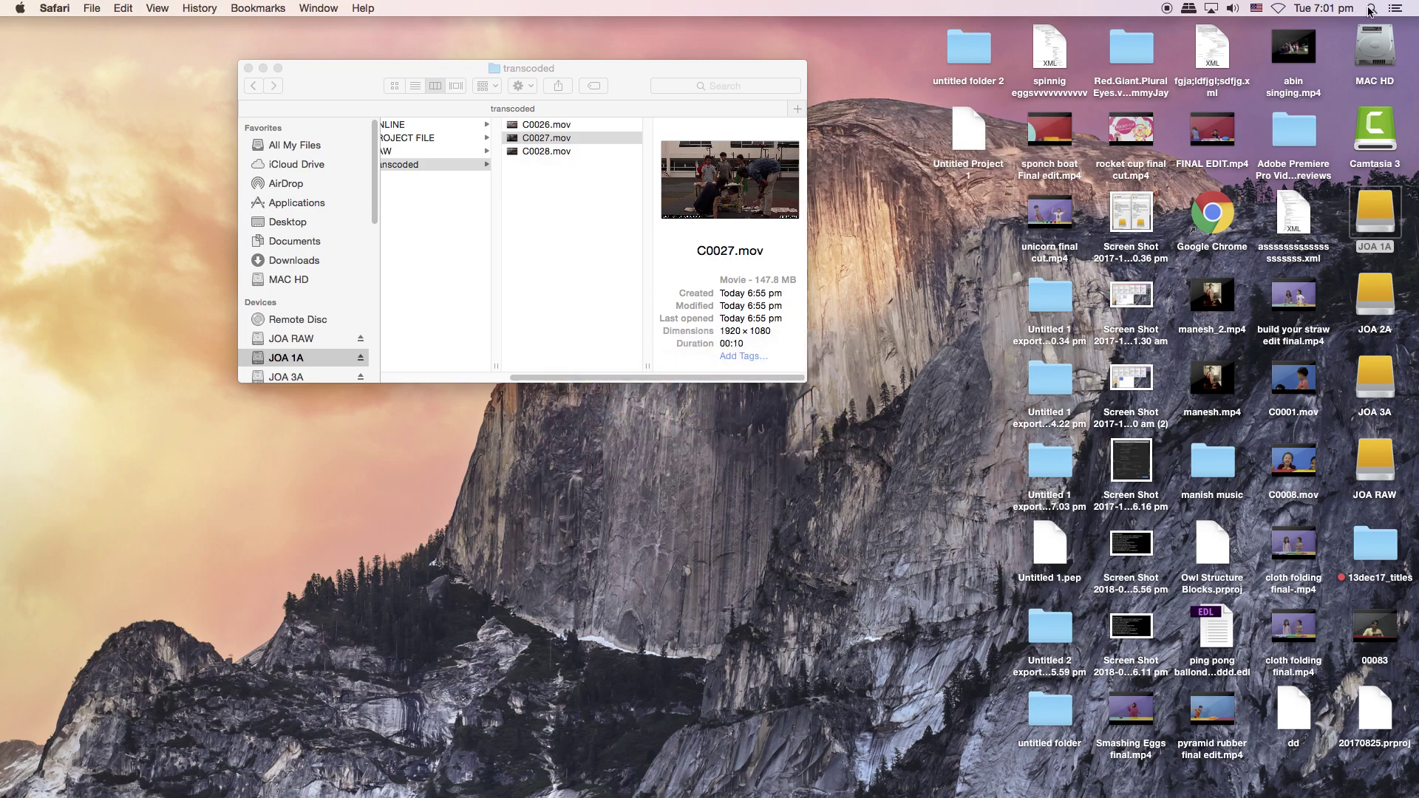
pyautogui.moveTo(619, 792)
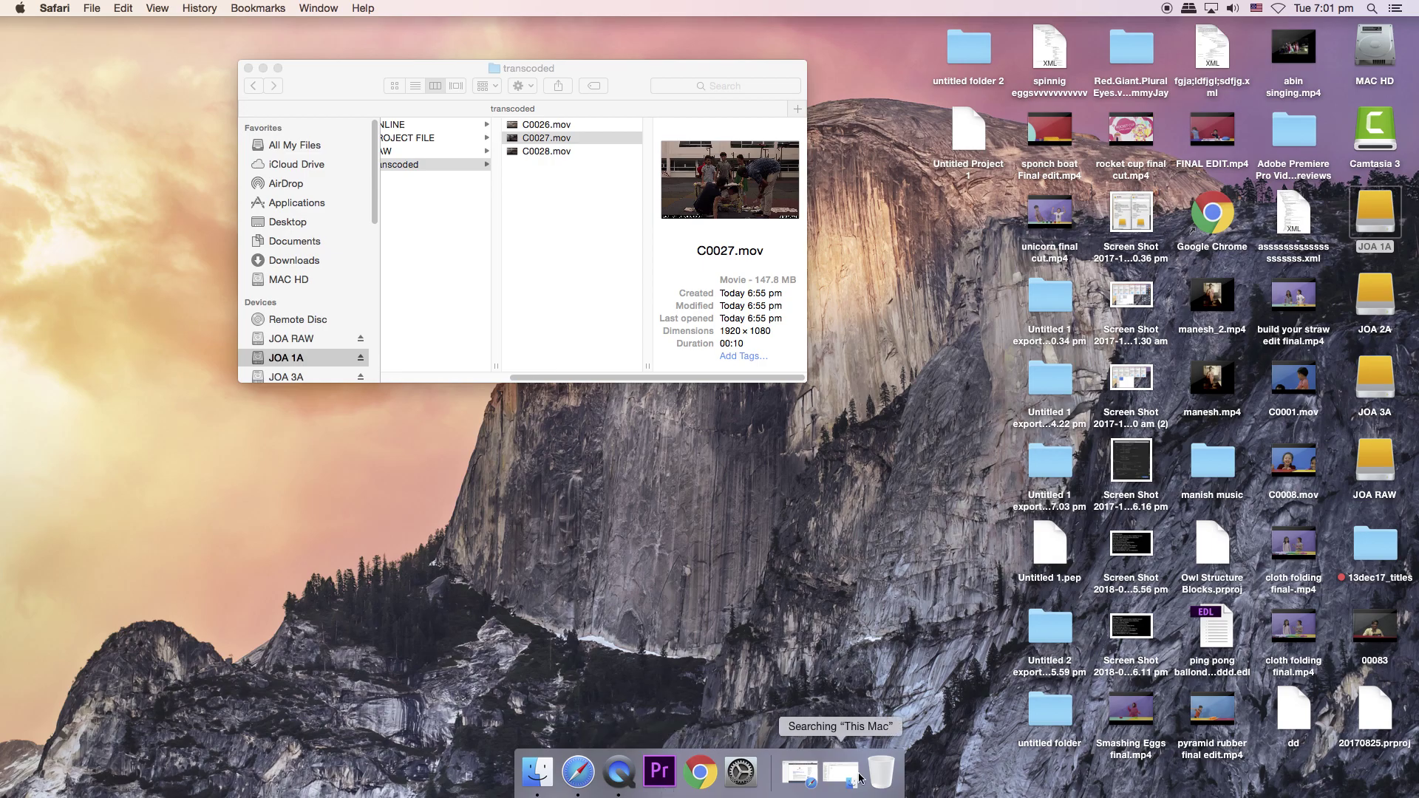
# Search Spotlight for 'dav' and launch DaVinci Resolve from the top hit.
pyautogui.click(1377, 10)
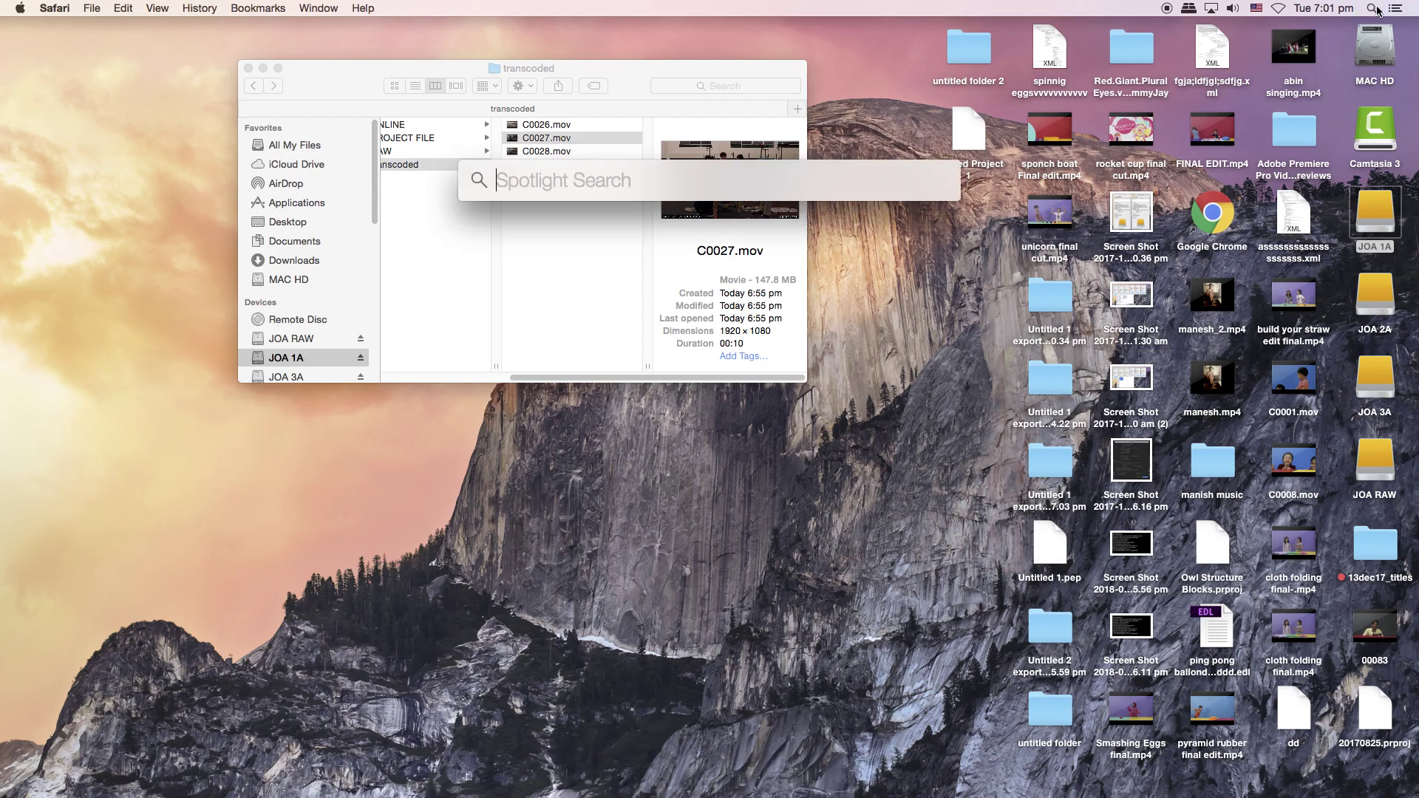
pyautogui.write('dav')
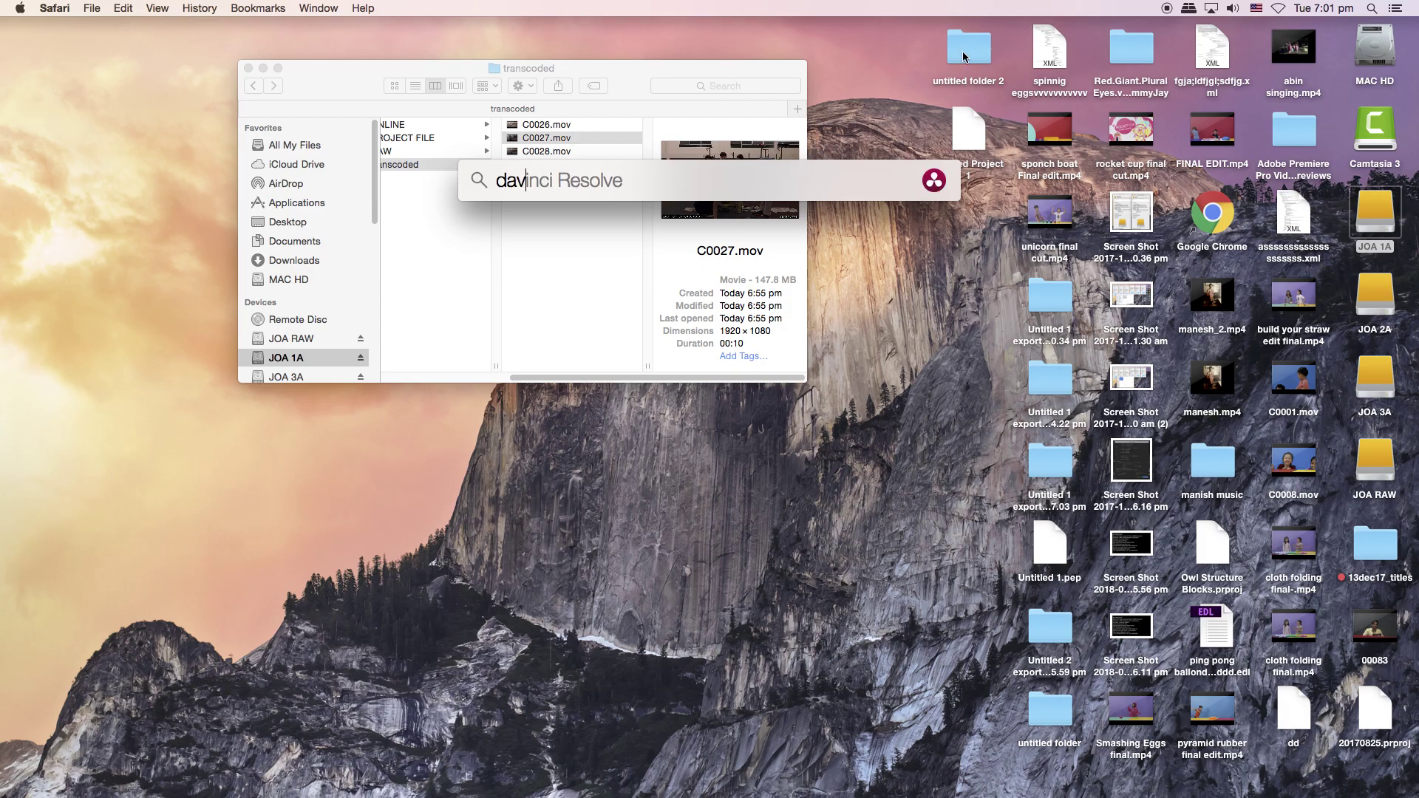
pyautogui.click(549, 229)
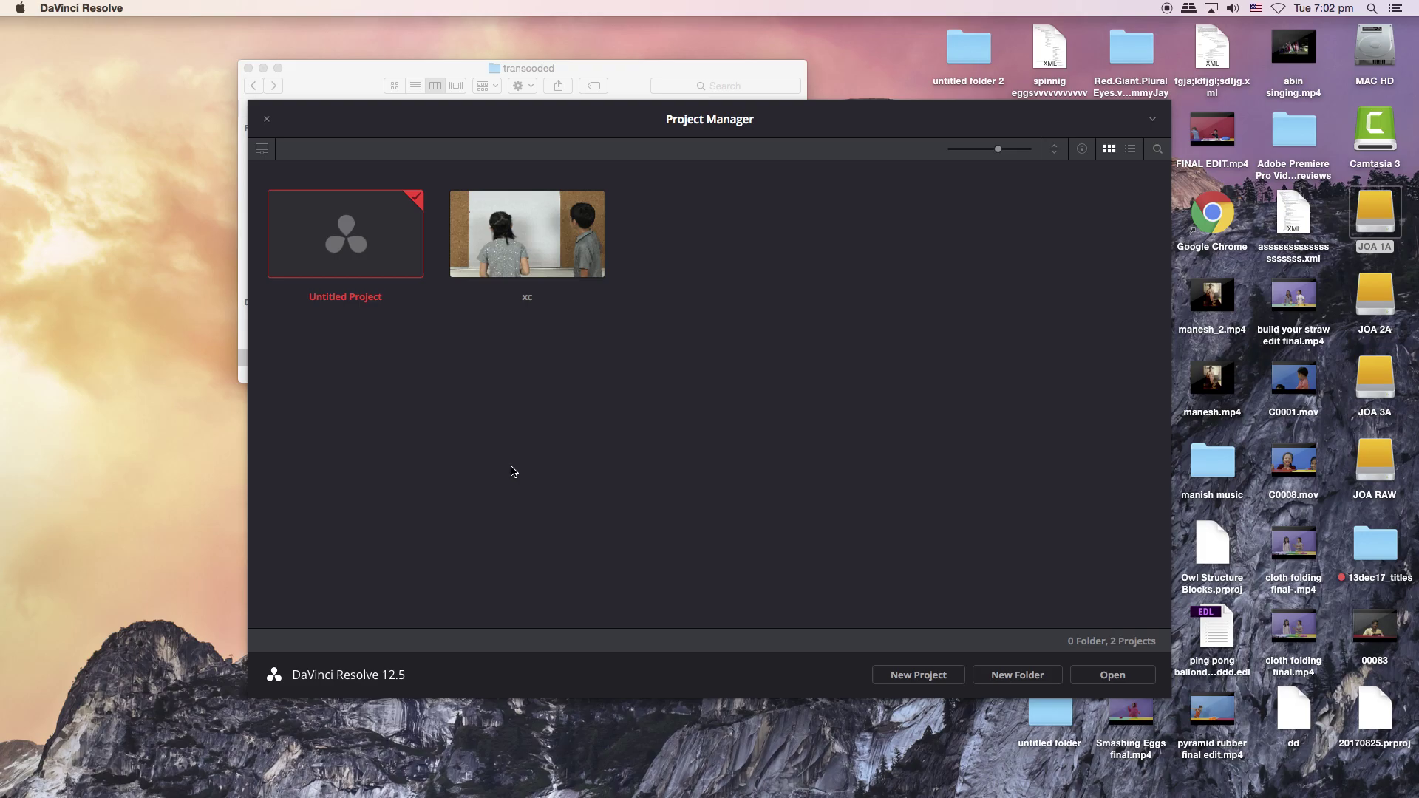
# Open Untitled Project, return to the Project Manager, and open the xc project instead.
pyautogui.doubleClick(347, 252)
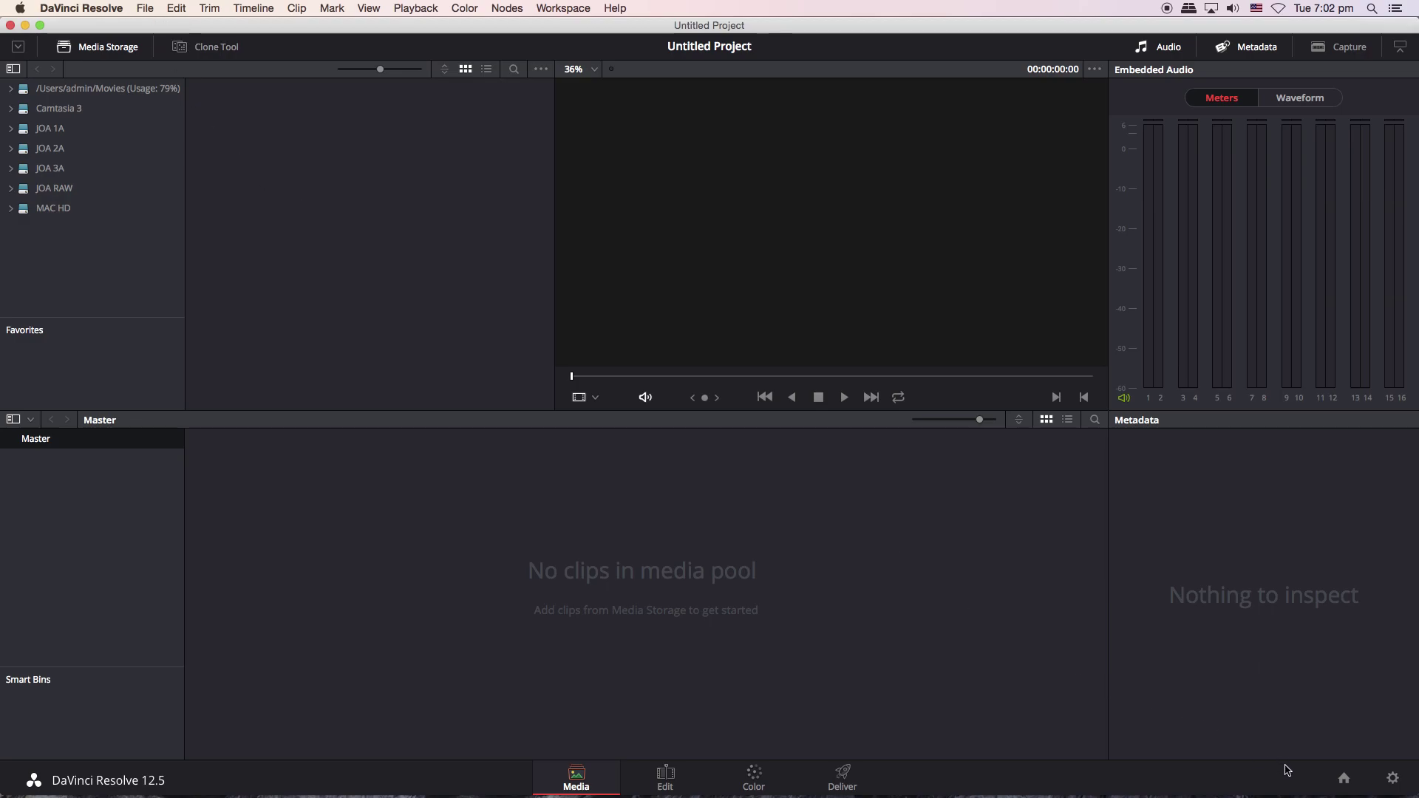
pyautogui.click(1343, 778)
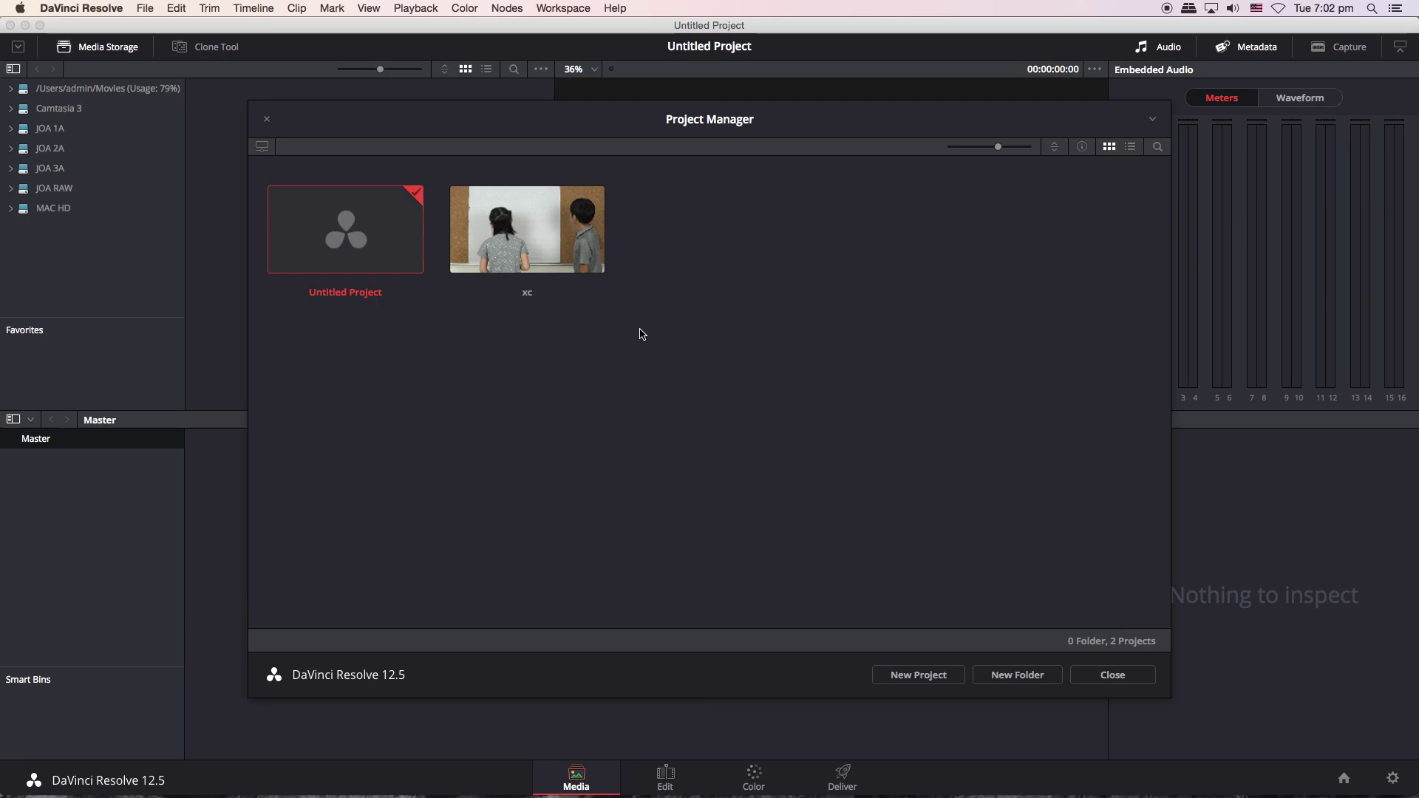
pyautogui.click(537, 243)
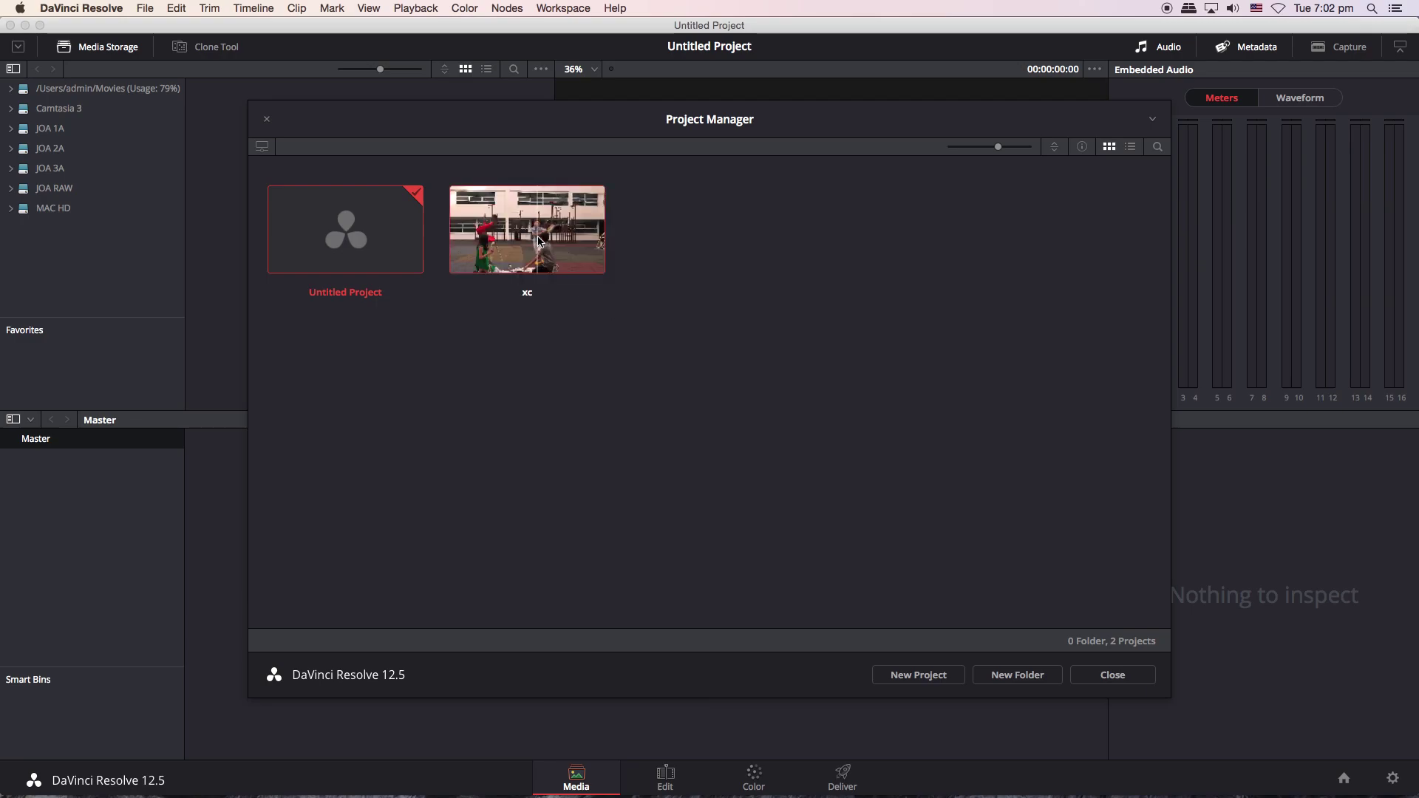
pyautogui.doubleClick(571, 260)
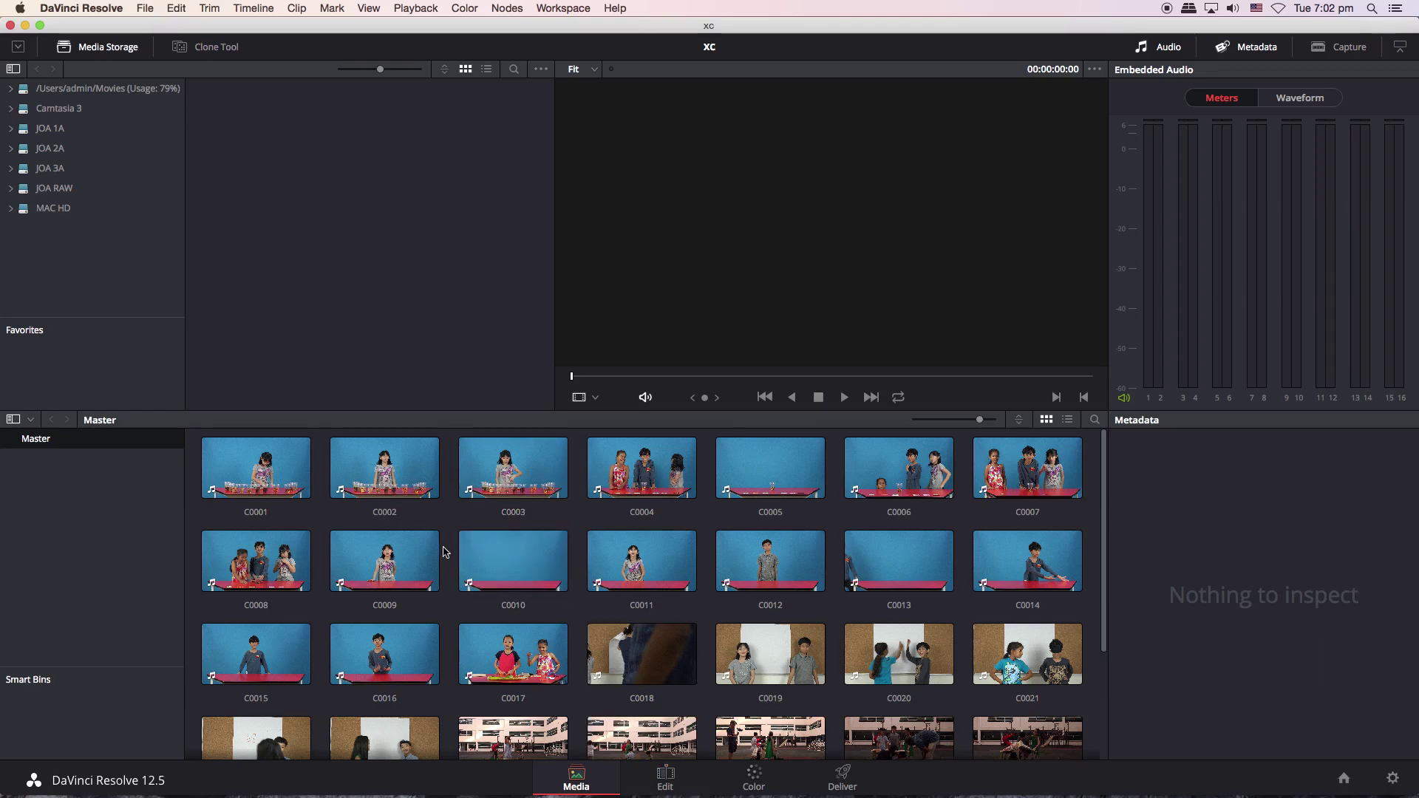
# Select and remove every clip from the xc media pool, then return to the Project Manager.
pyautogui.press('super+a')
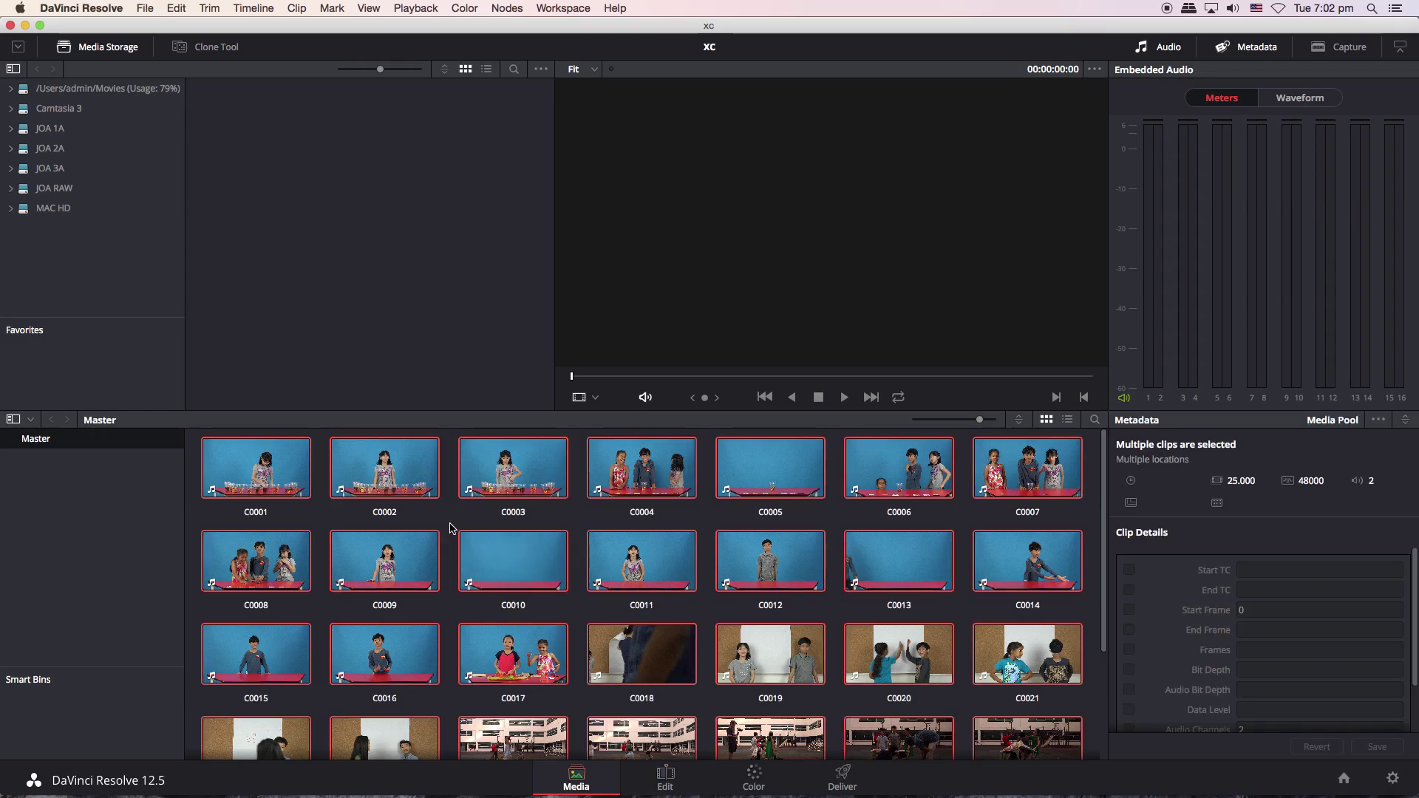
pyautogui.press('Delete')
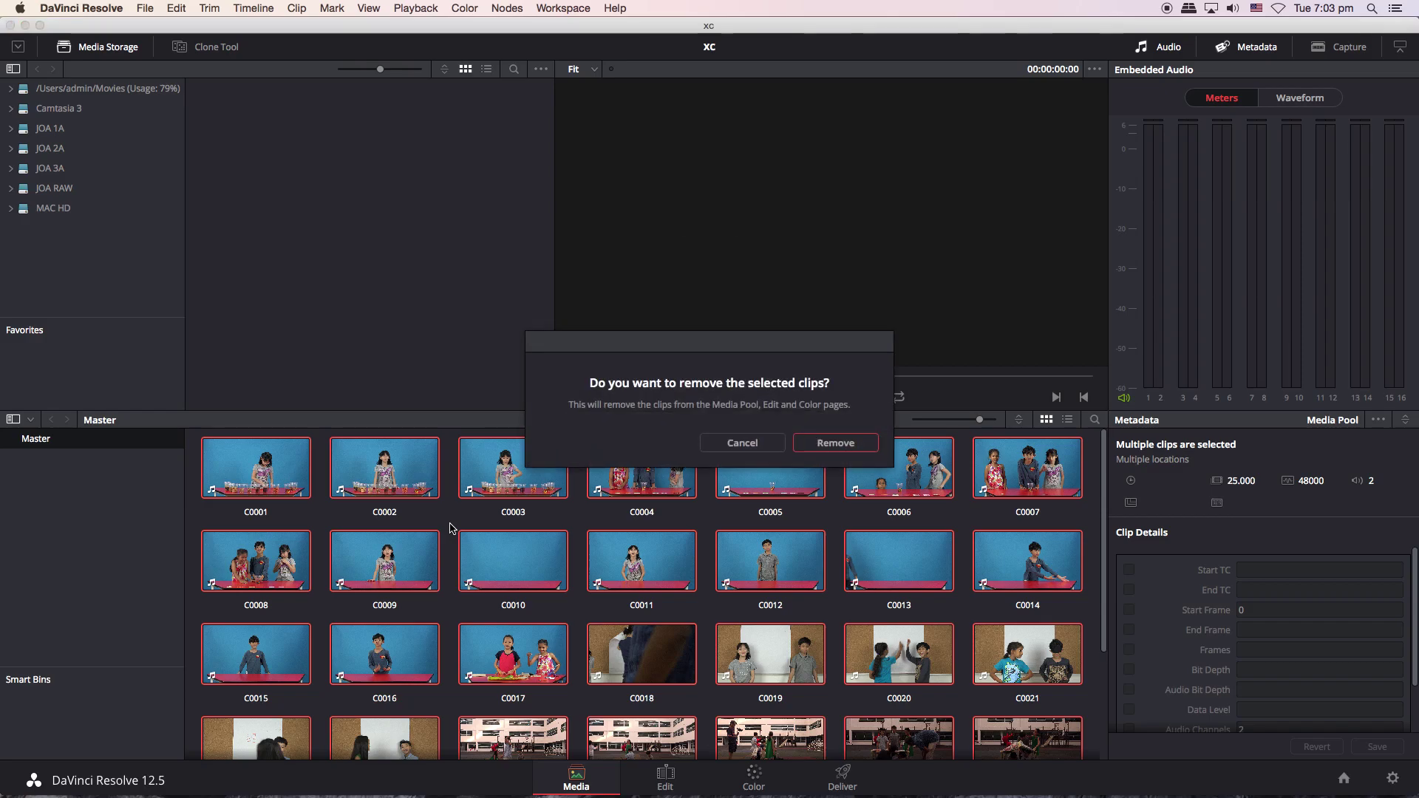
pyautogui.click(781, 446)
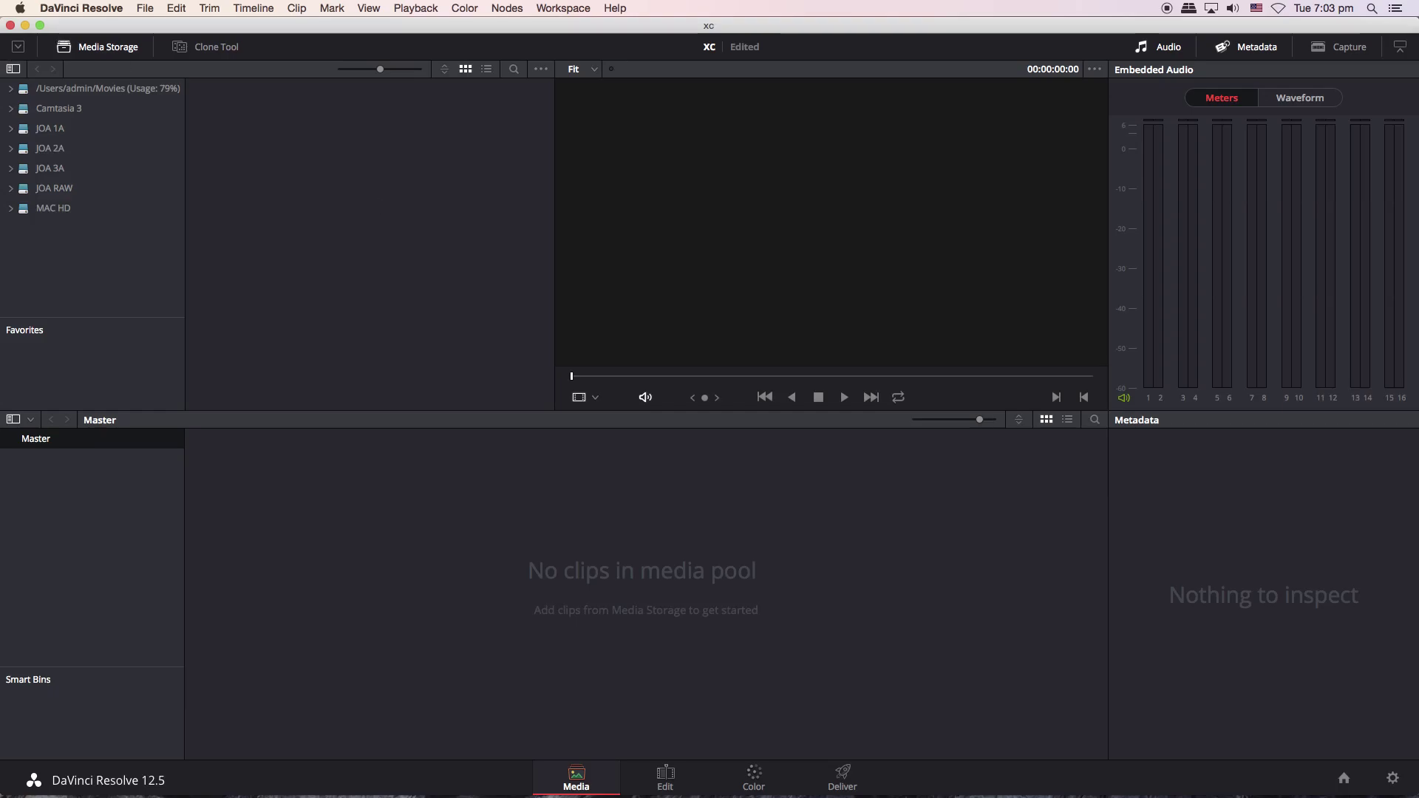
pyautogui.click(1343, 779)
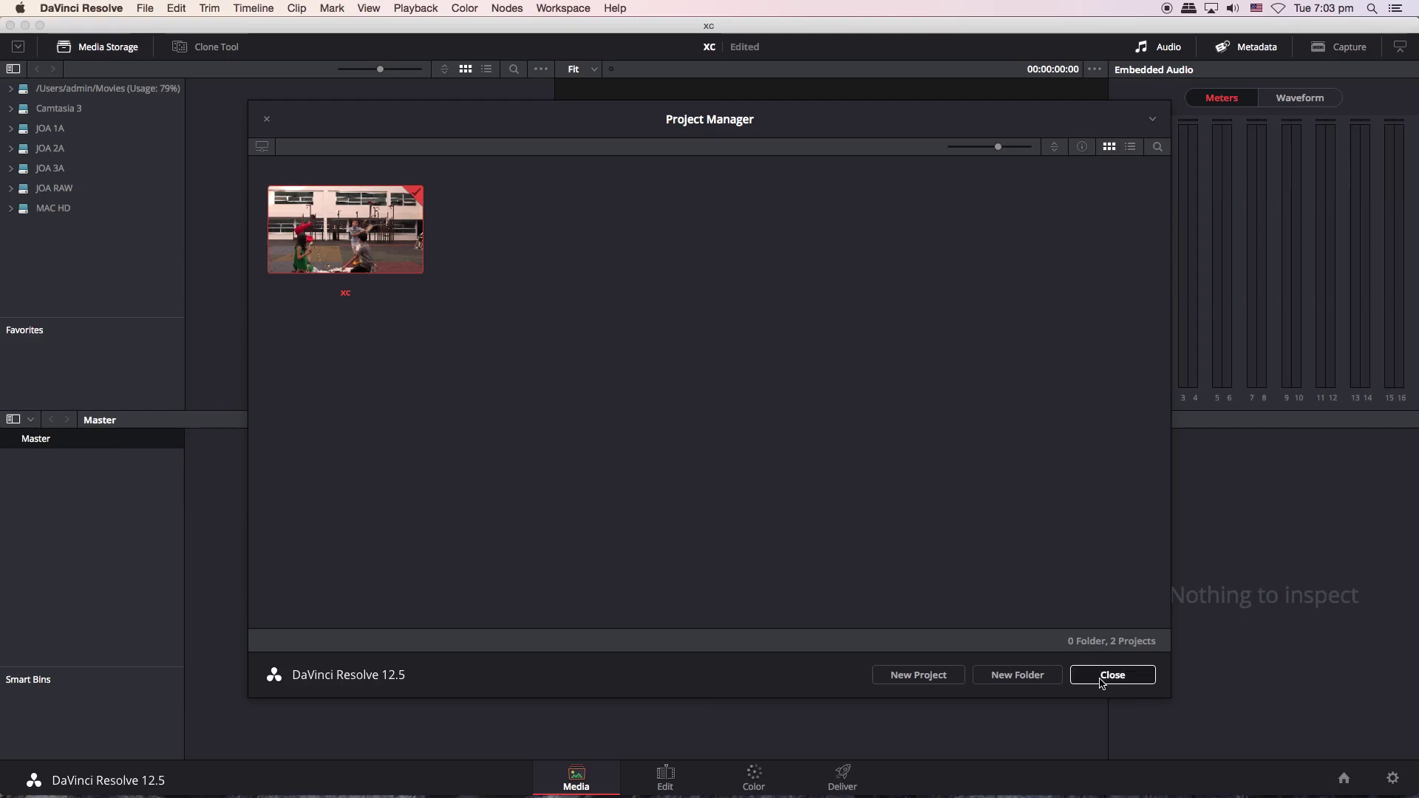
# Browse the File menu and Project Manager, cancelling a new project, and select clip C0004.
pyautogui.click(1101, 682)
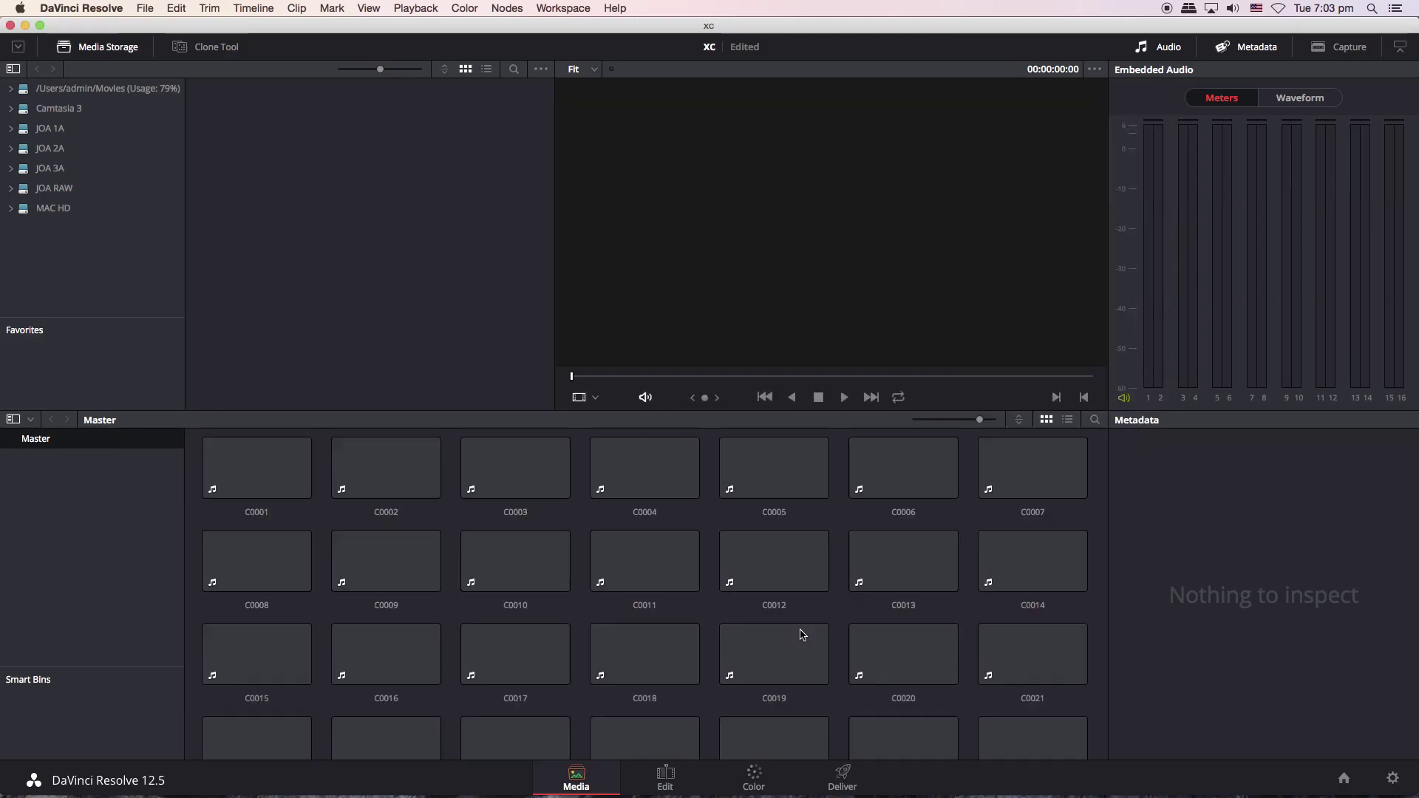
pyautogui.click(145, 8)
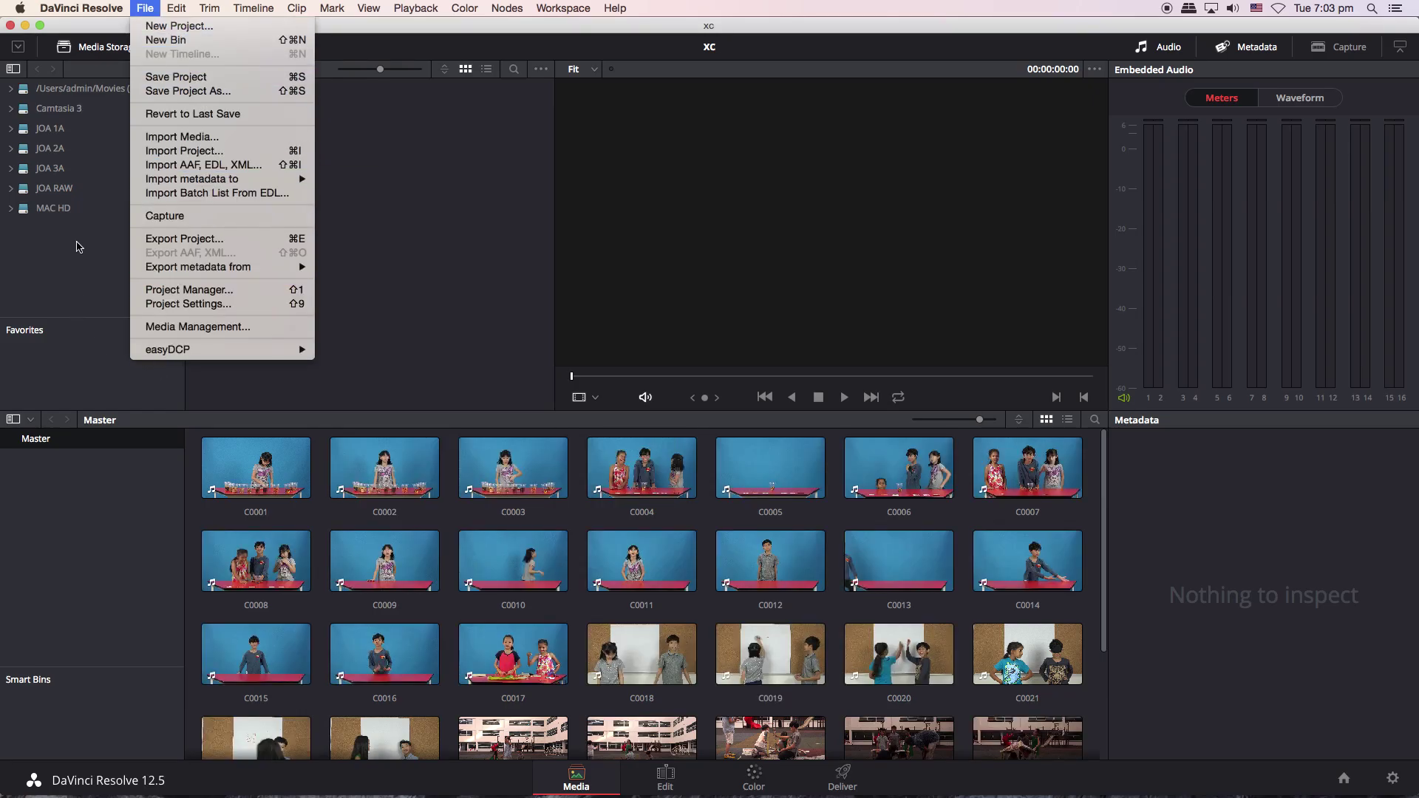
pyautogui.click(77, 246)
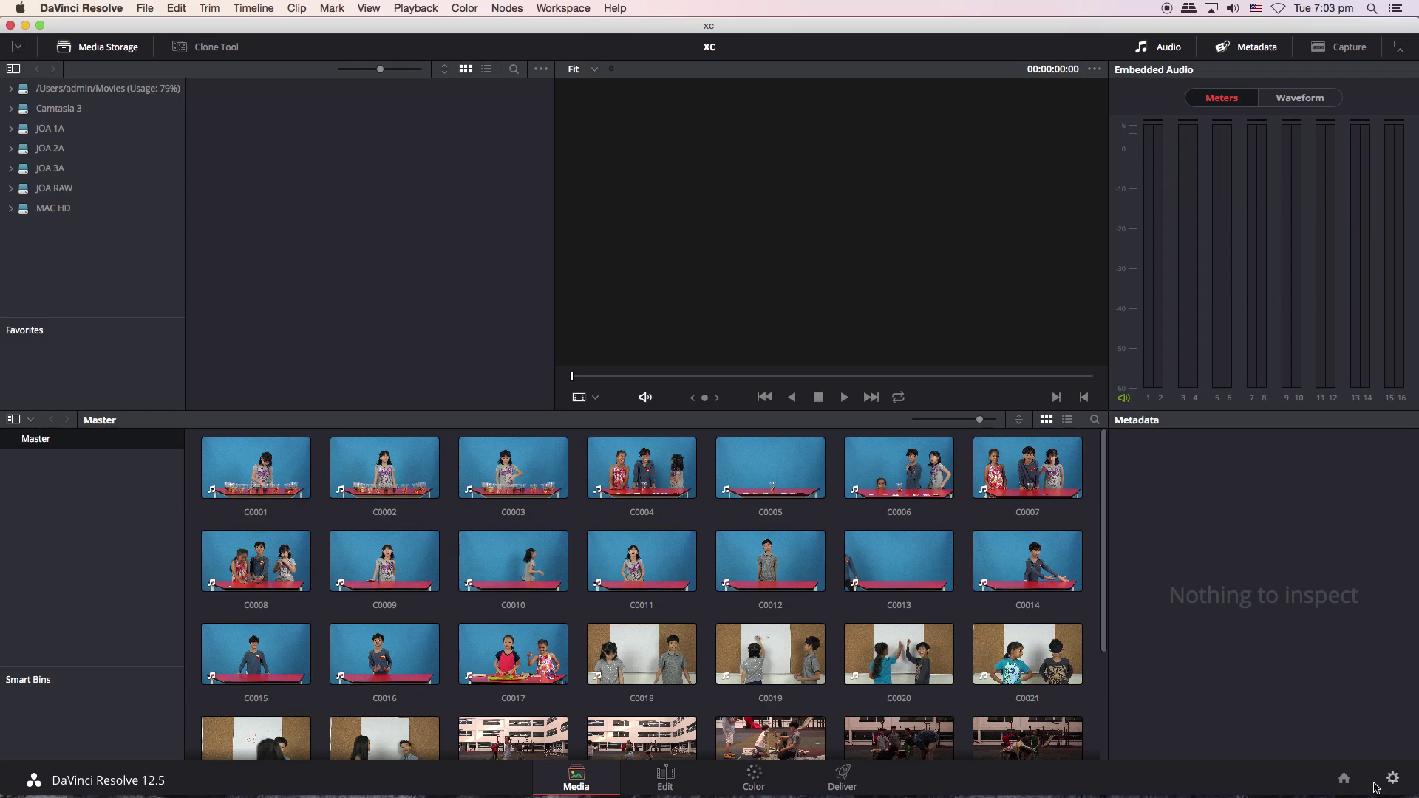
pyautogui.click(1343, 778)
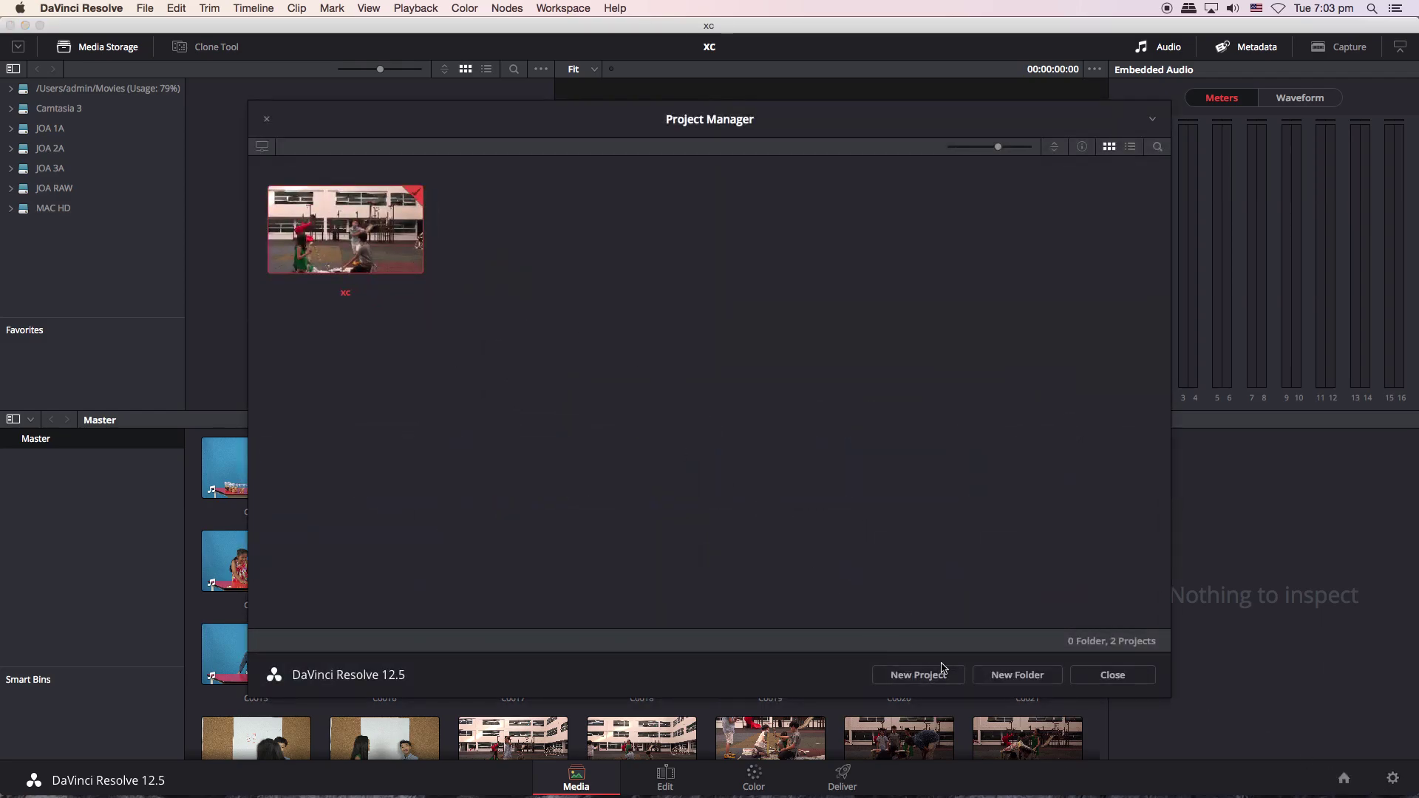
pyautogui.click(918, 674)
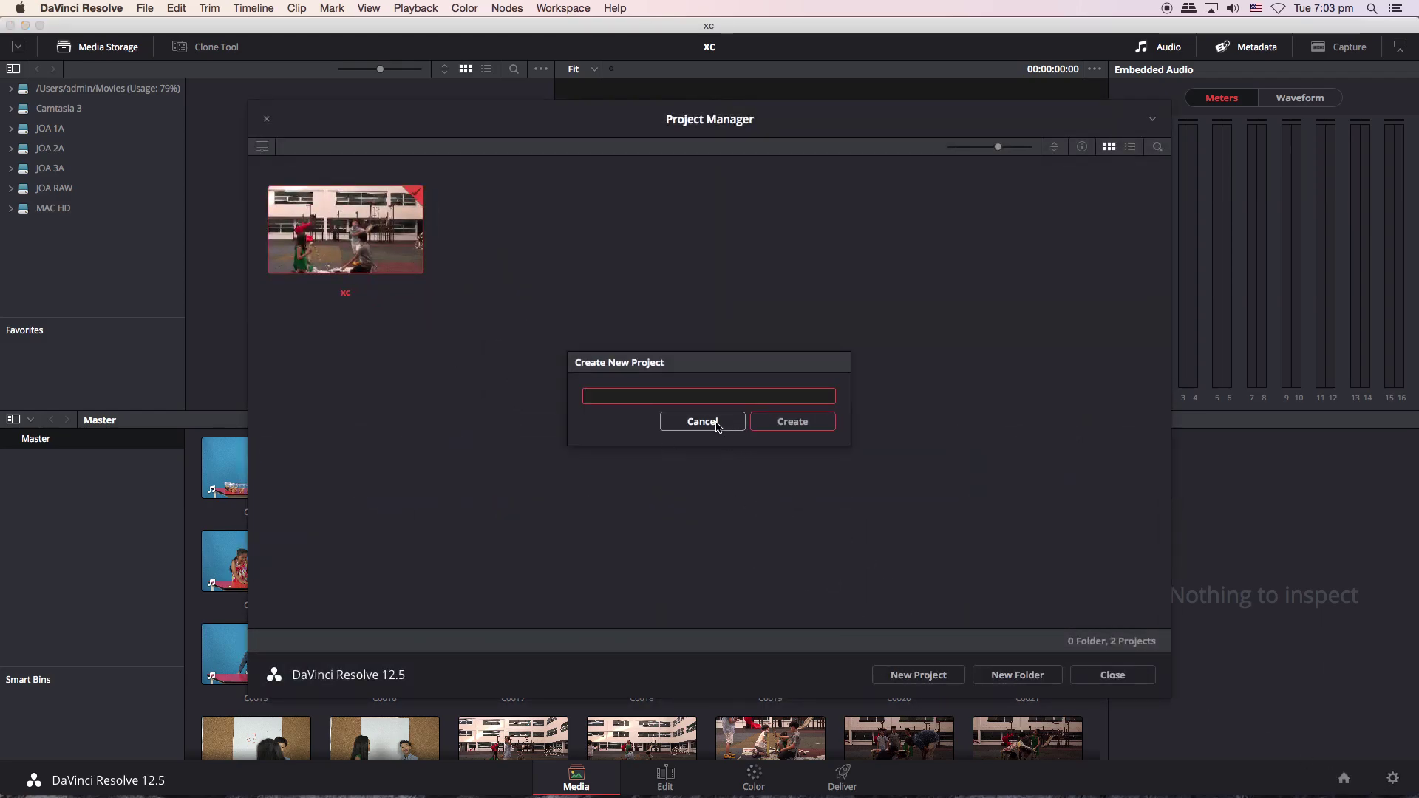
pyautogui.click(702, 421)
pyautogui.click(1112, 674)
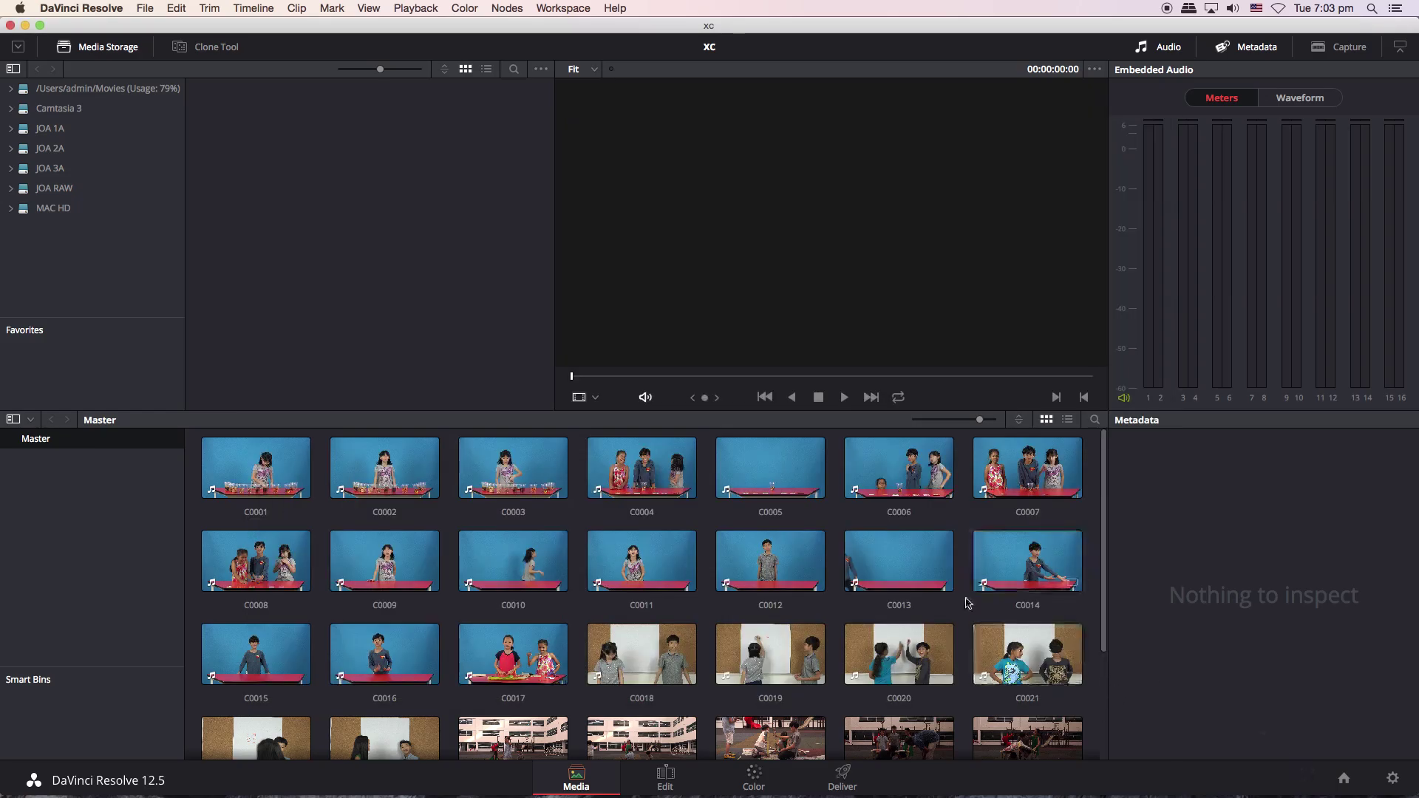
pyautogui.click(598, 455)
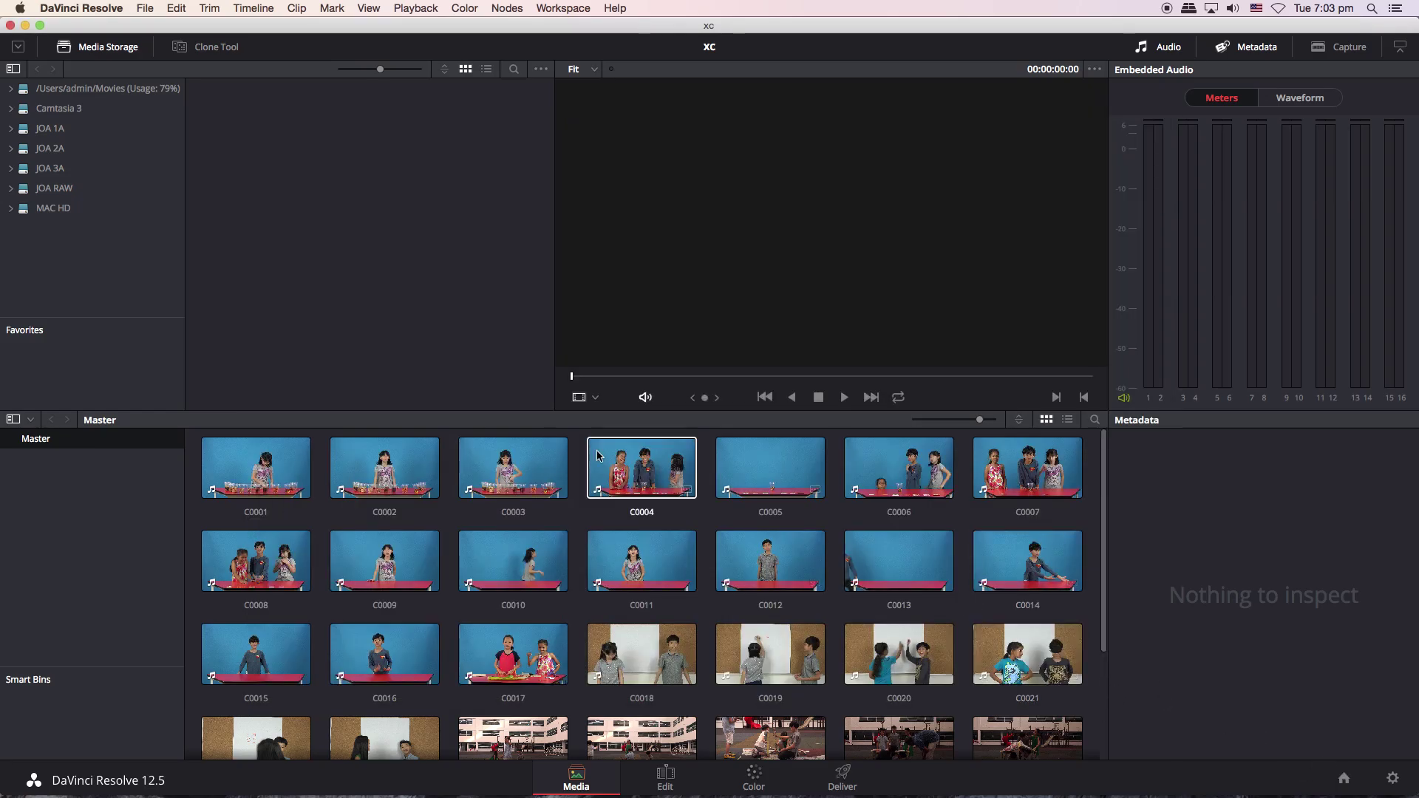
# Create a new project named 06-01-2018 through File > New Project.
pyautogui.click(151, 9)
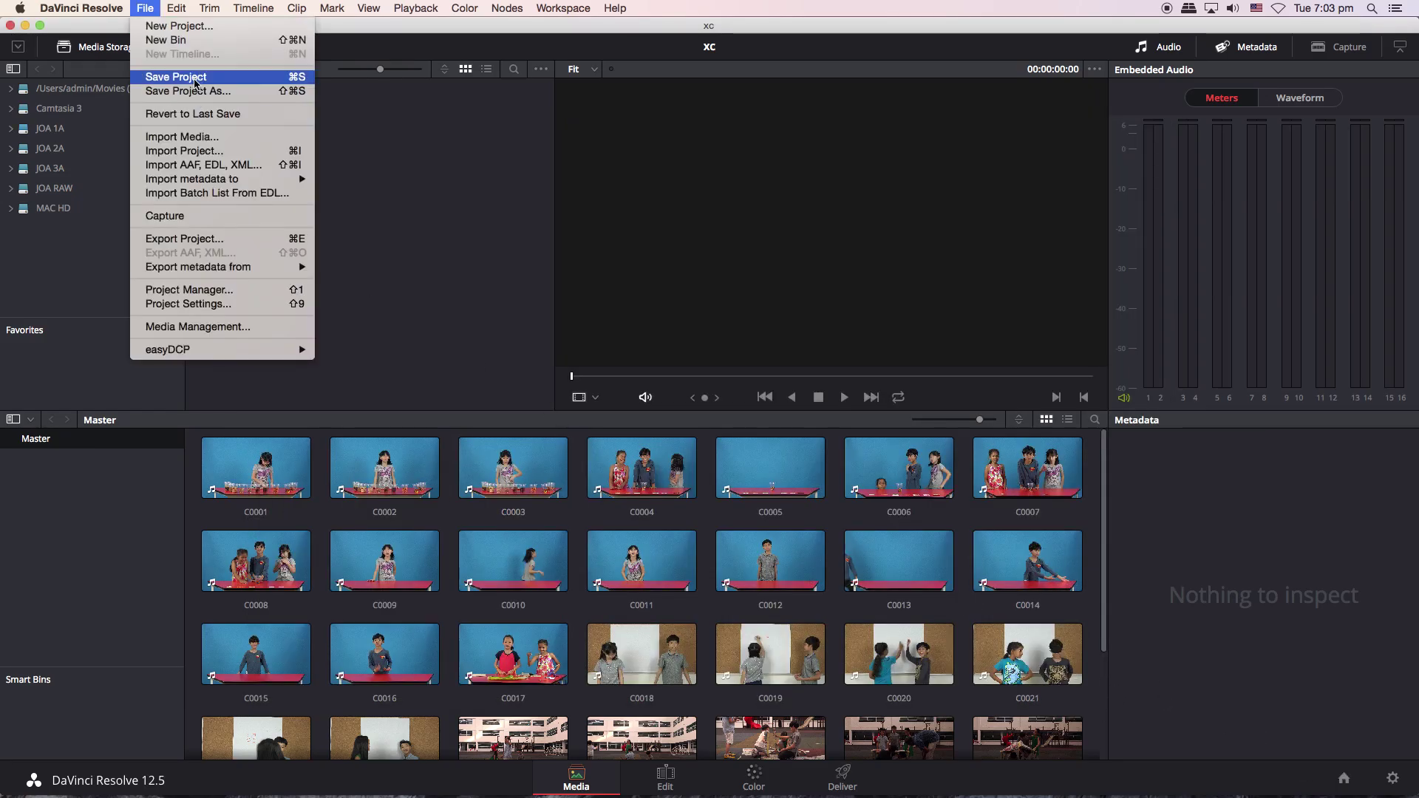
pyautogui.click(179, 26)
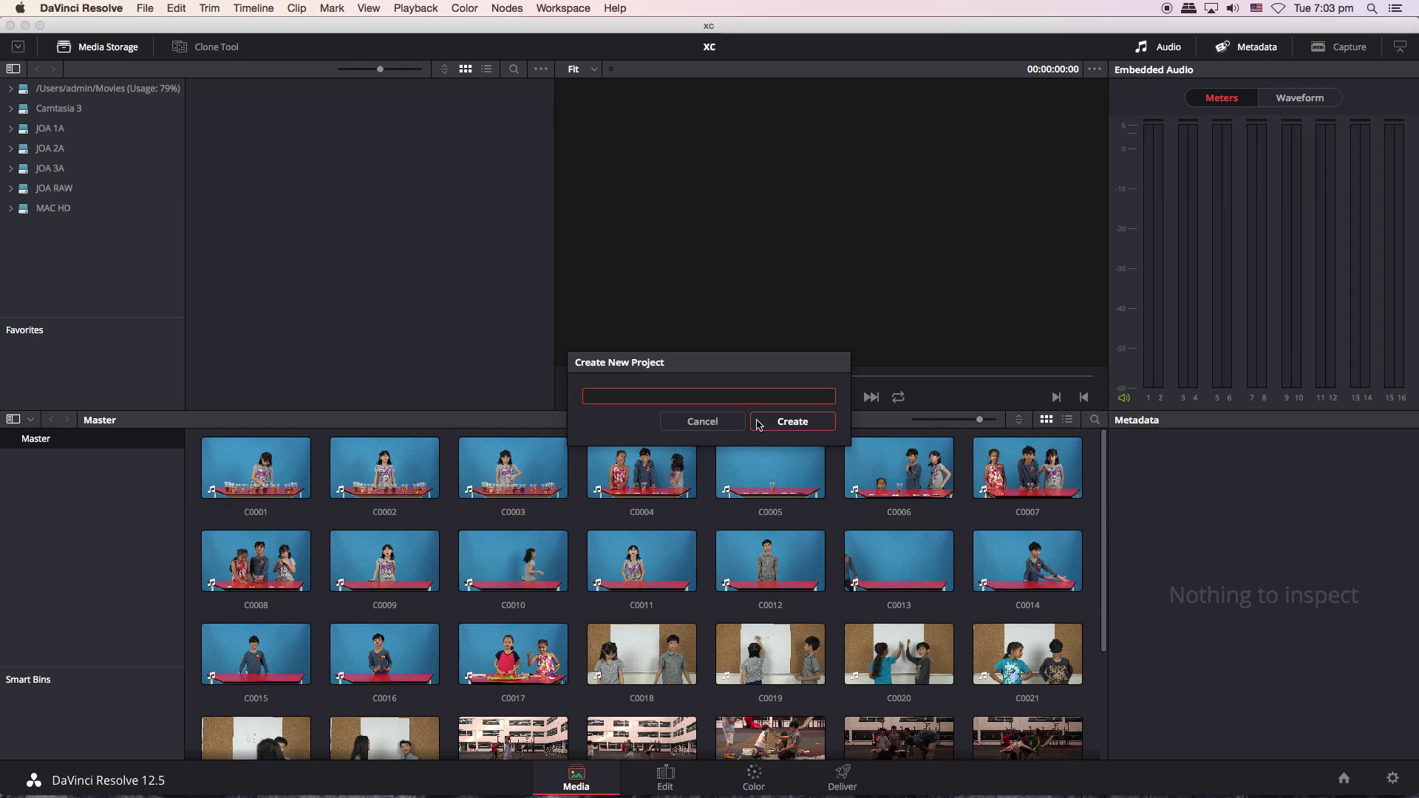
pyautogui.write('0')
pyautogui.write('6-')
pyautogui.write('01-')
pyautogui.write('2018')
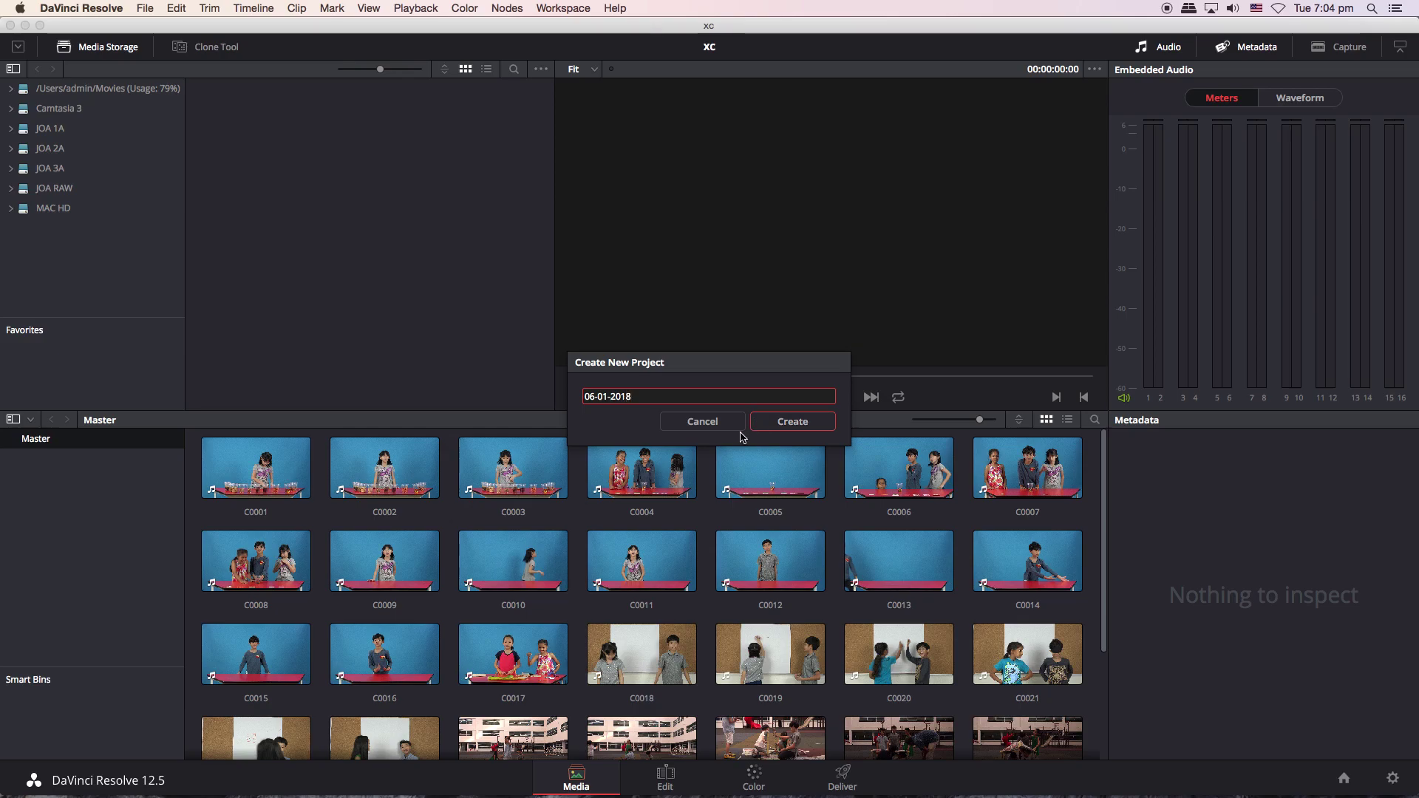
pyautogui.click(771, 423)
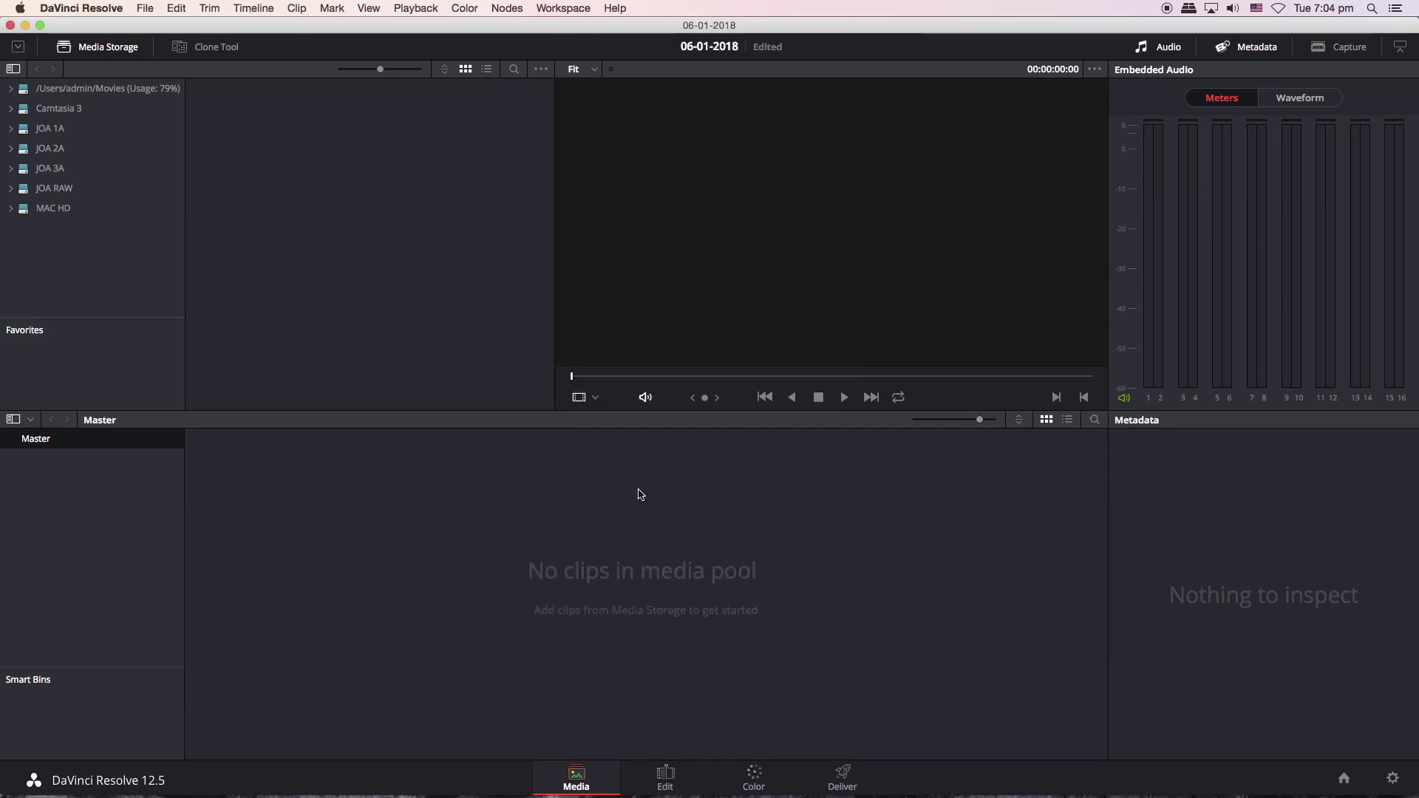
# Add the JOA > RAW > 20170730 > CAM A M4ROOT CLIP folder to the media pool, matching frame rate.
pyautogui.click(50, 127)
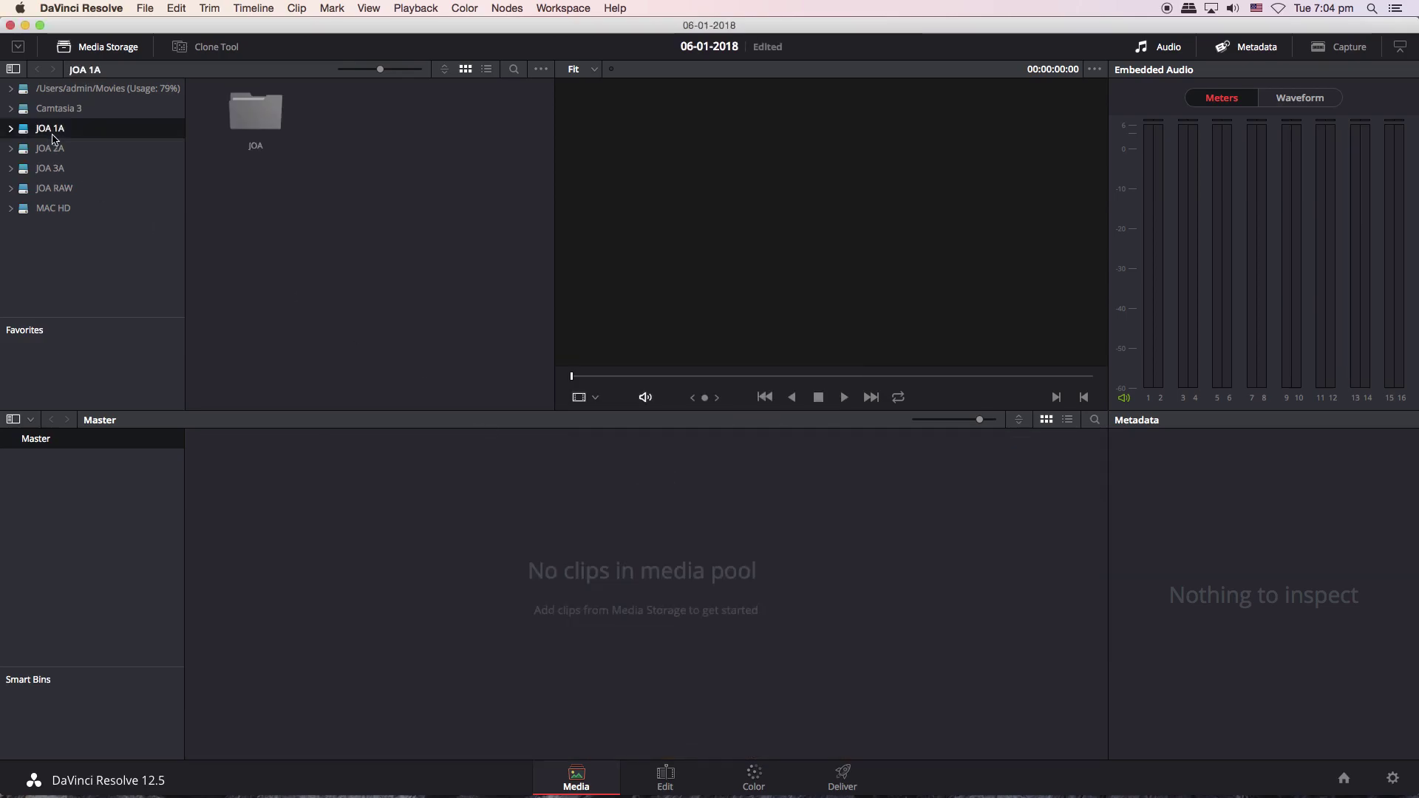
pyautogui.doubleClick(271, 134)
pyautogui.doubleClick(484, 119)
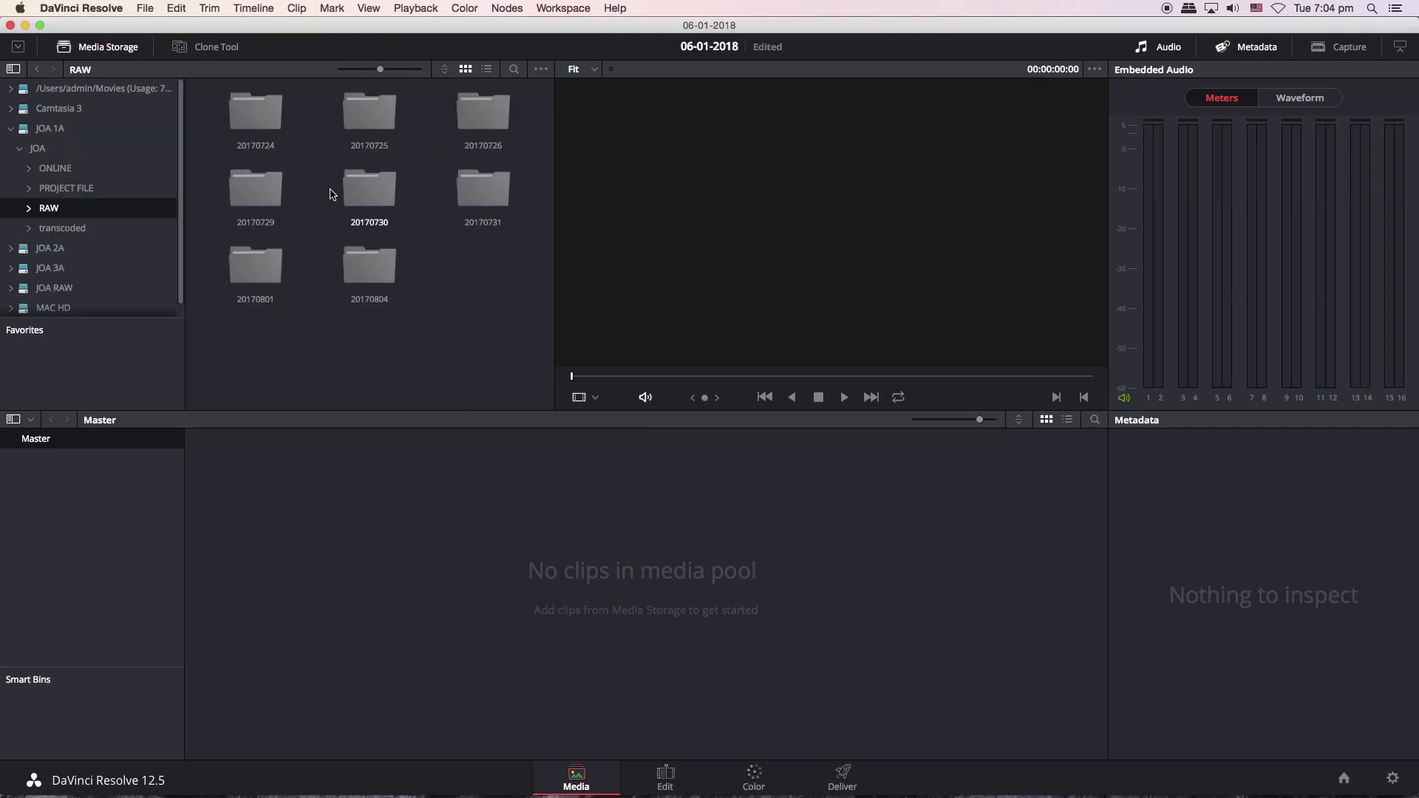
pyautogui.doubleClick(355, 201)
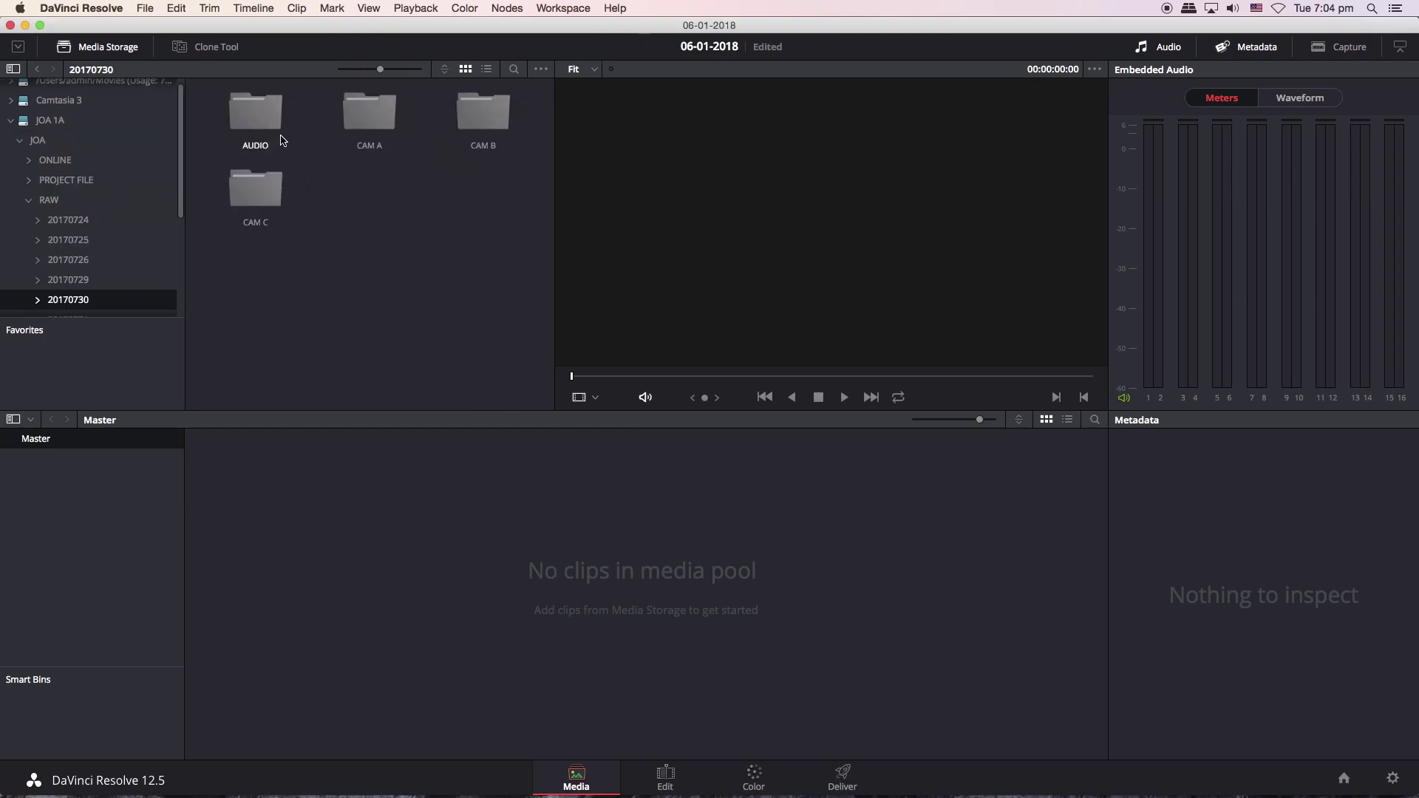
pyautogui.doubleClick(377, 111)
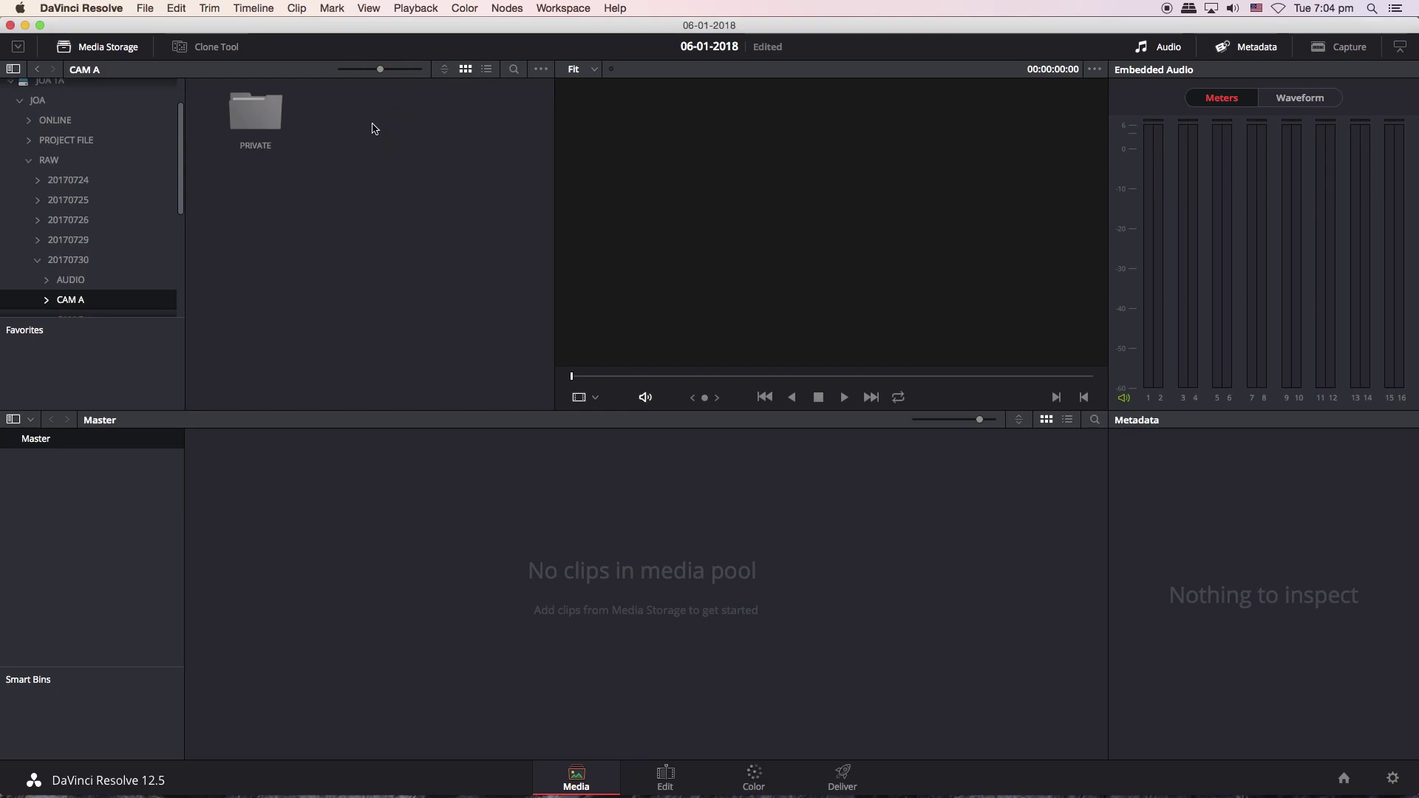
pyautogui.doubleClick(258, 111)
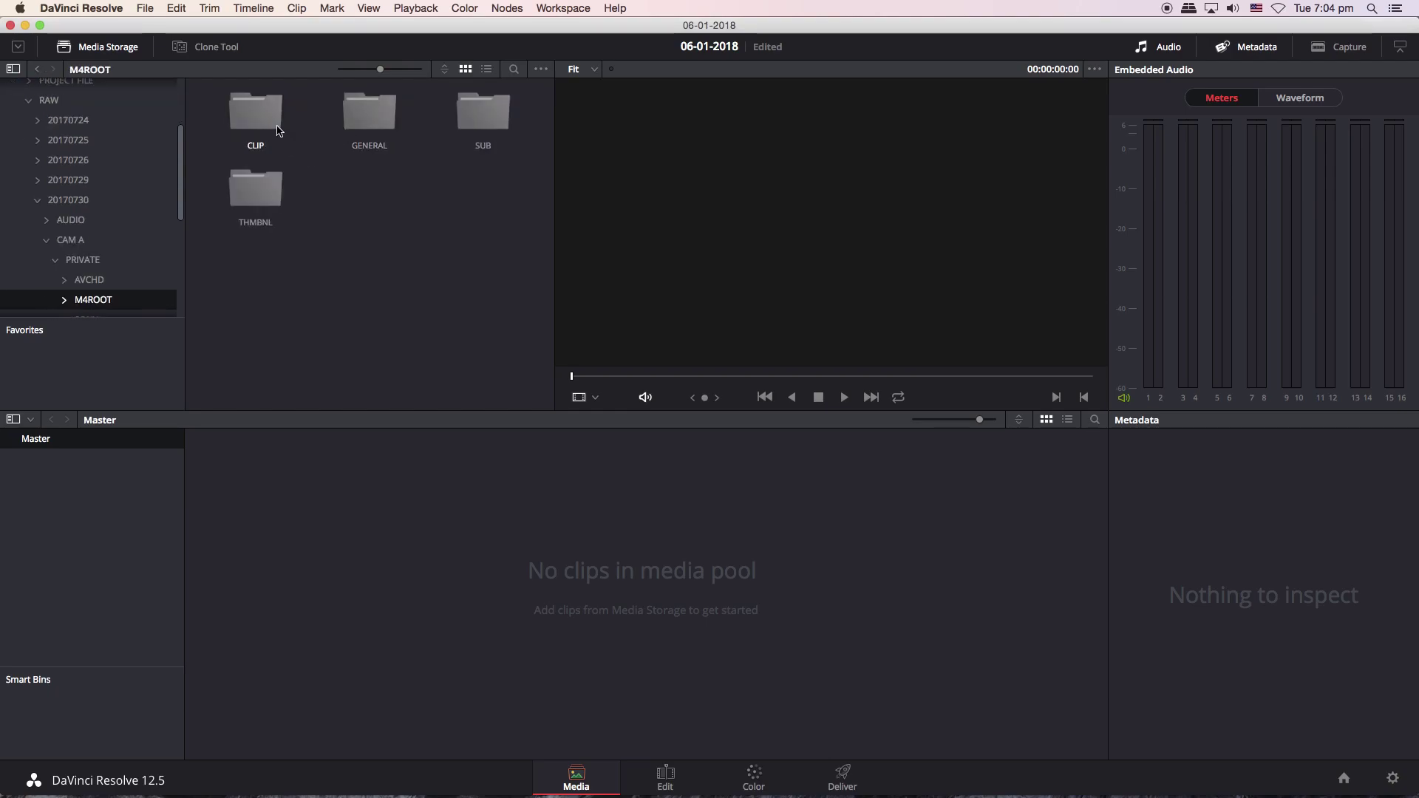
pyautogui.doubleClick(279, 127)
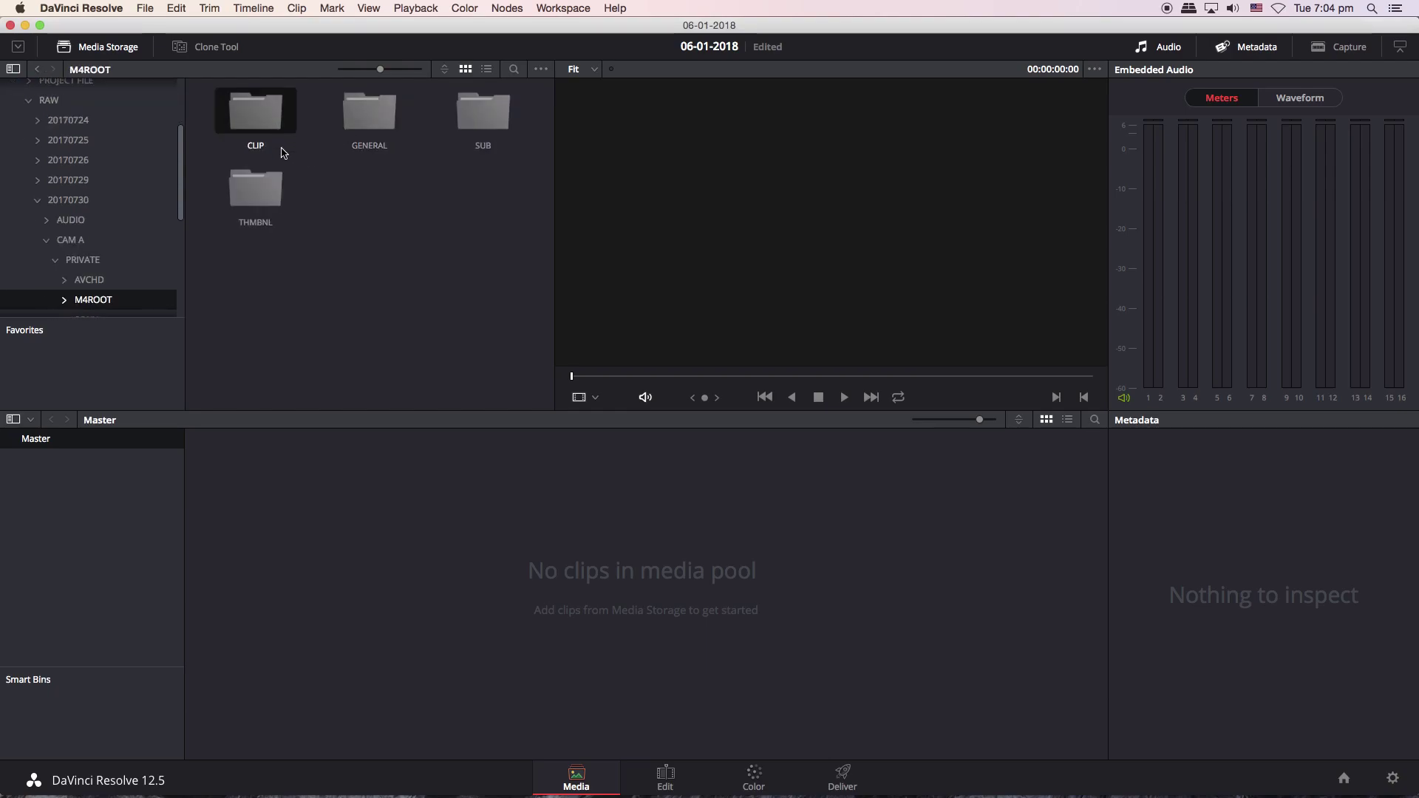
pyautogui.click(36, 68)
pyautogui.moveTo(260, 112); pyautogui.dragTo(446, 562)
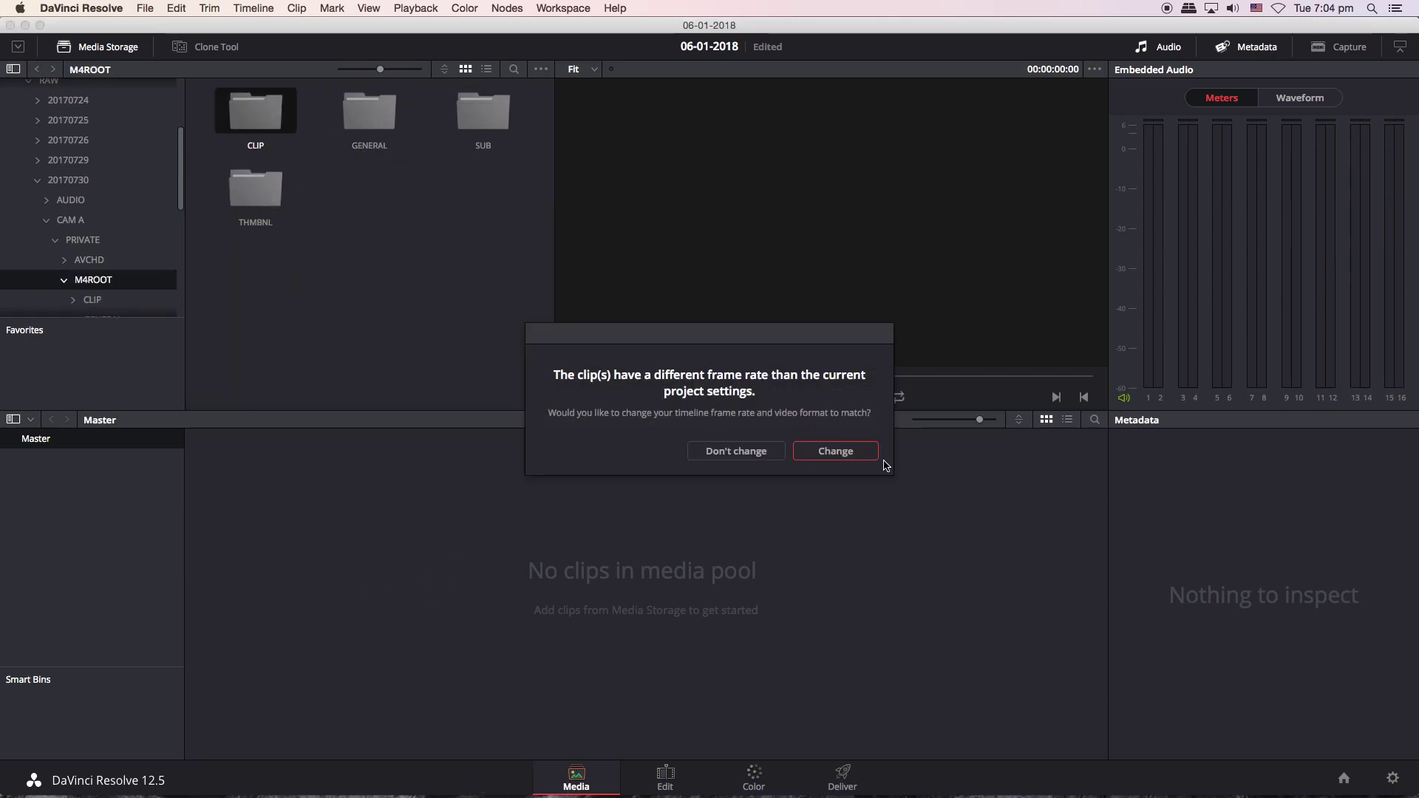
pyautogui.click(832, 460)
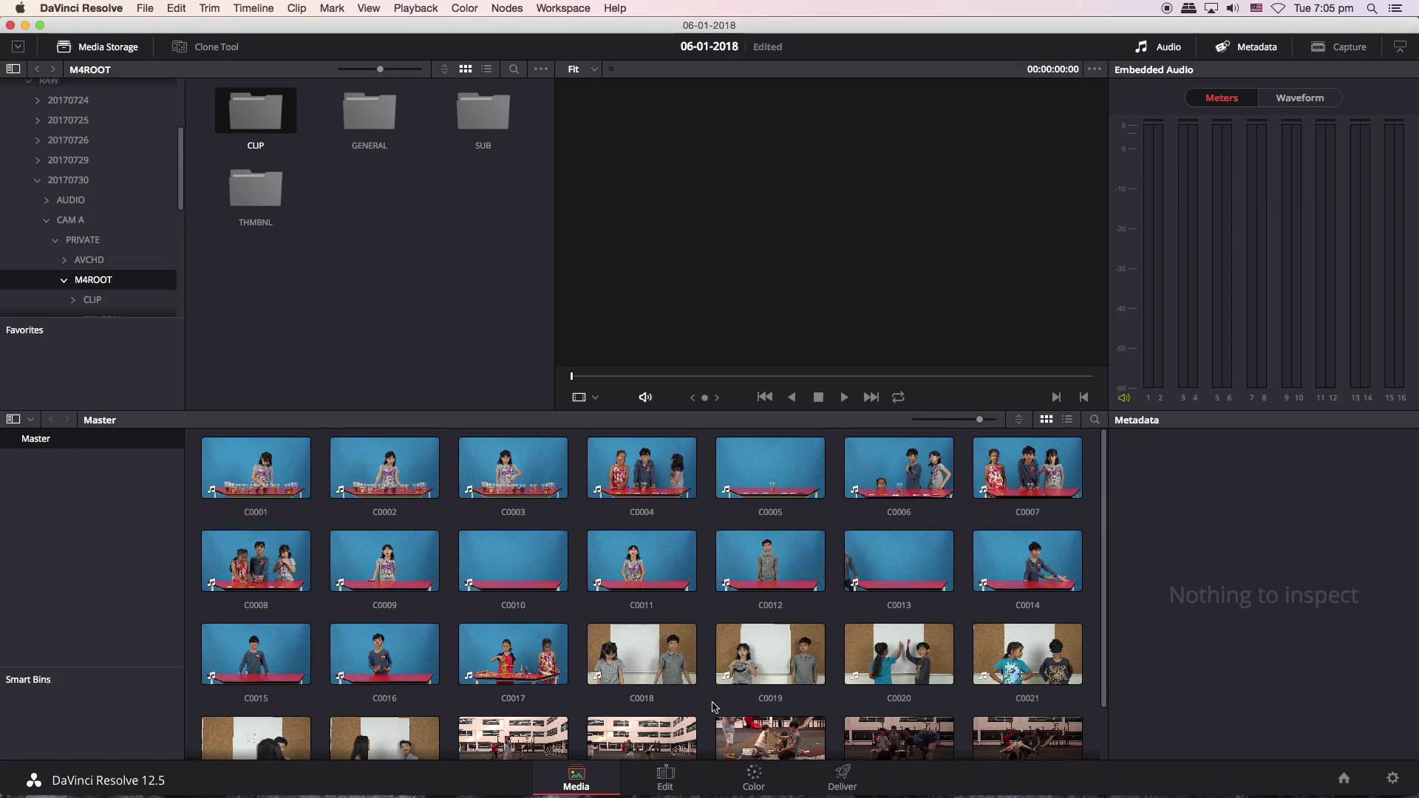
pyautogui.click(688, 651)
pyautogui.press('super+a')
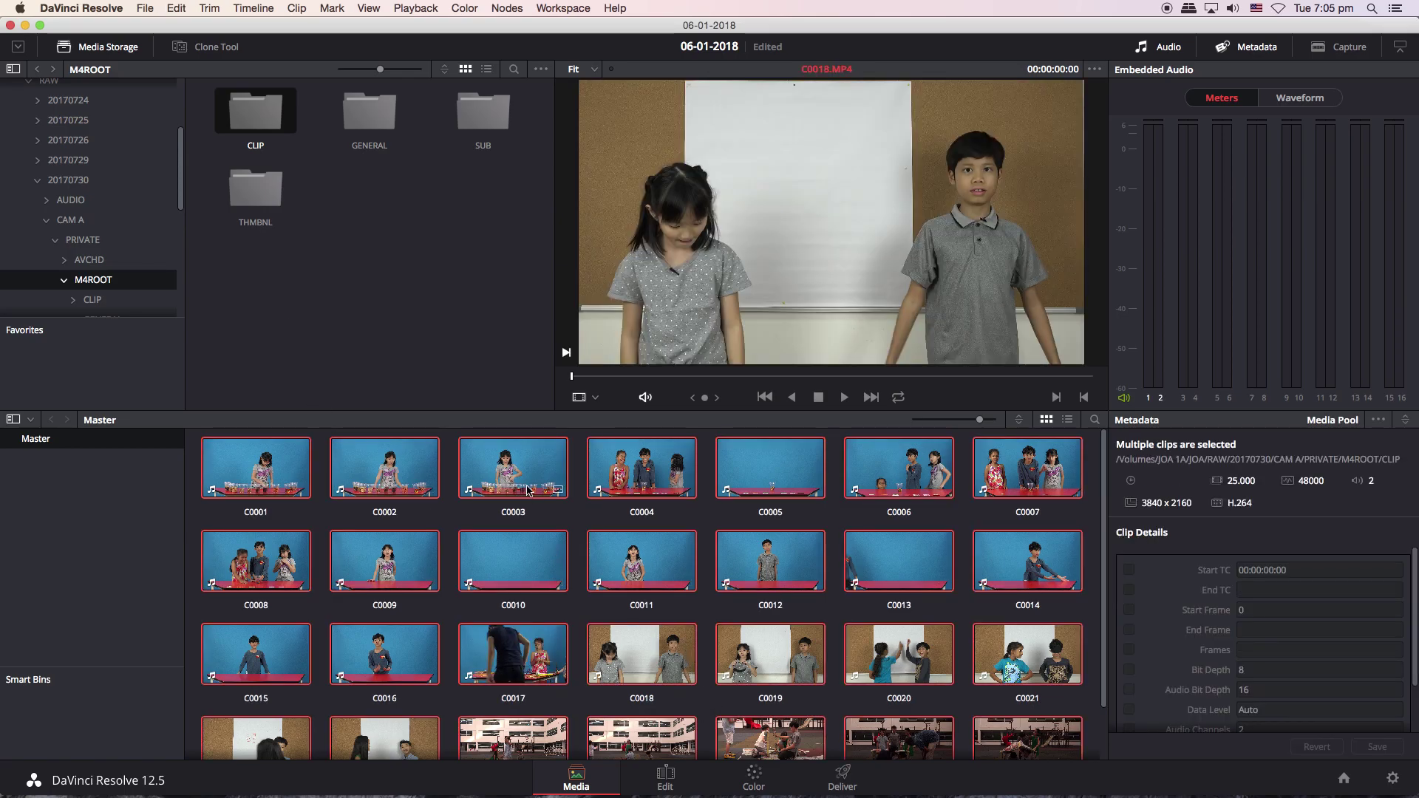
pyautogui.rightClick(528, 491)
pyautogui.click(592, 218)
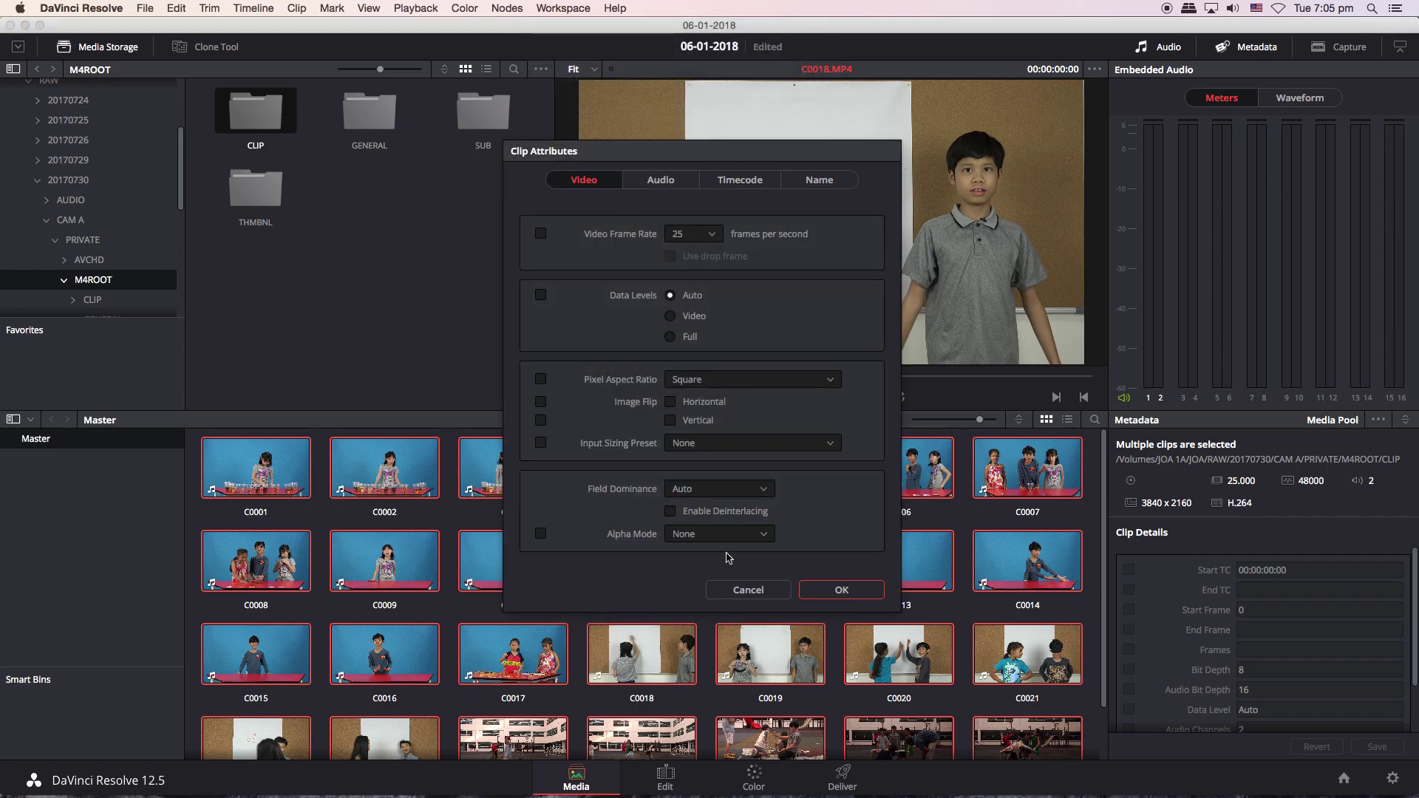
pyautogui.click(660, 181)
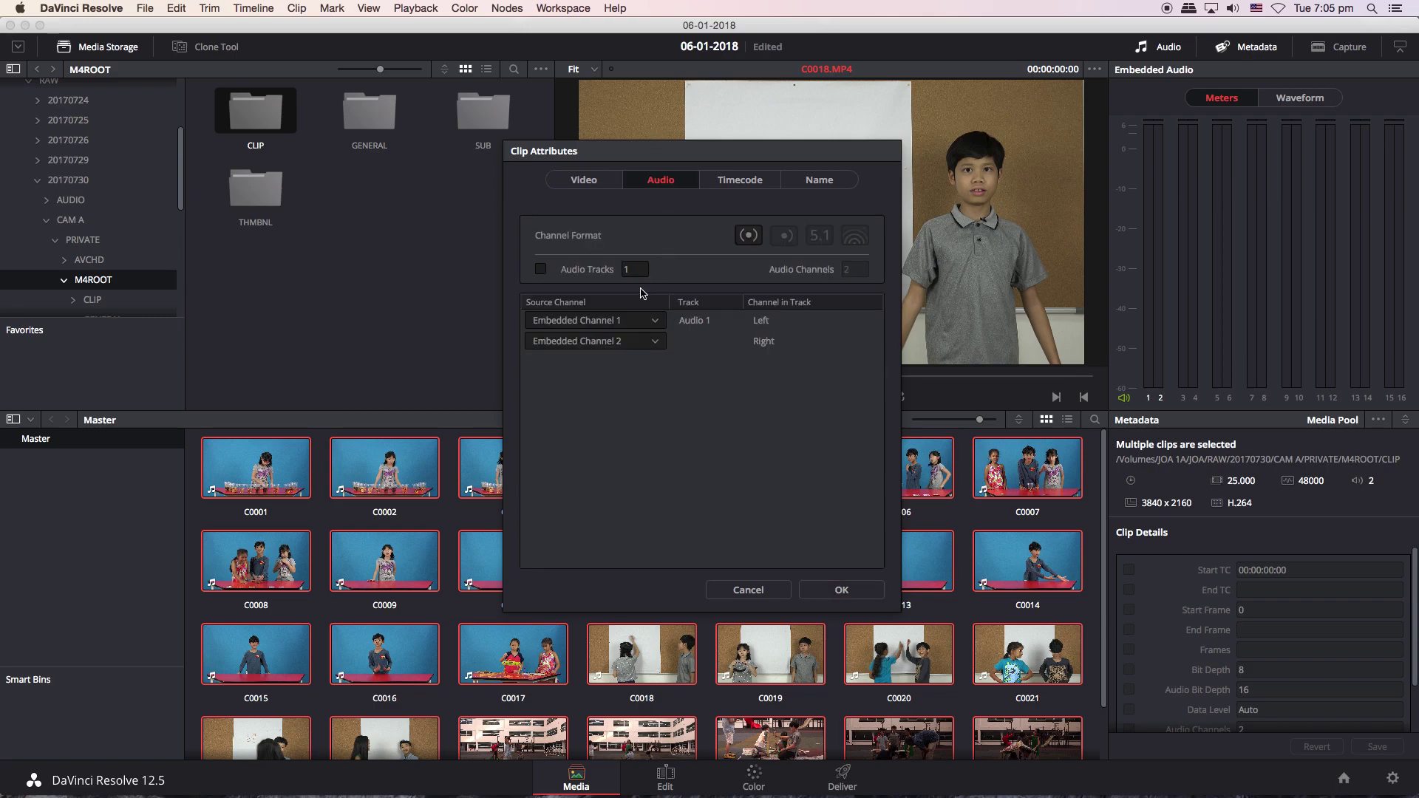
pyautogui.click(742, 182)
pyautogui.click(584, 181)
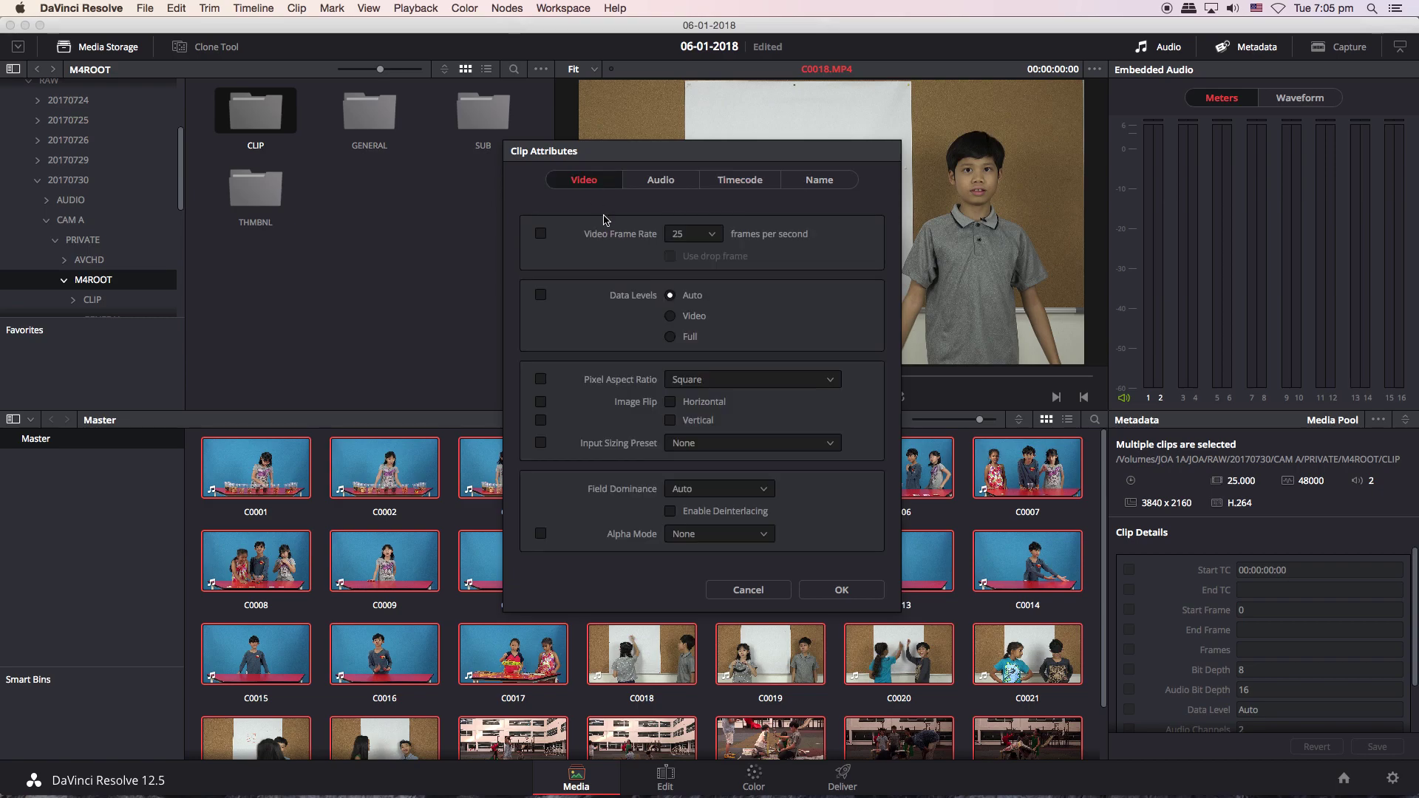
pyautogui.click(841, 590)
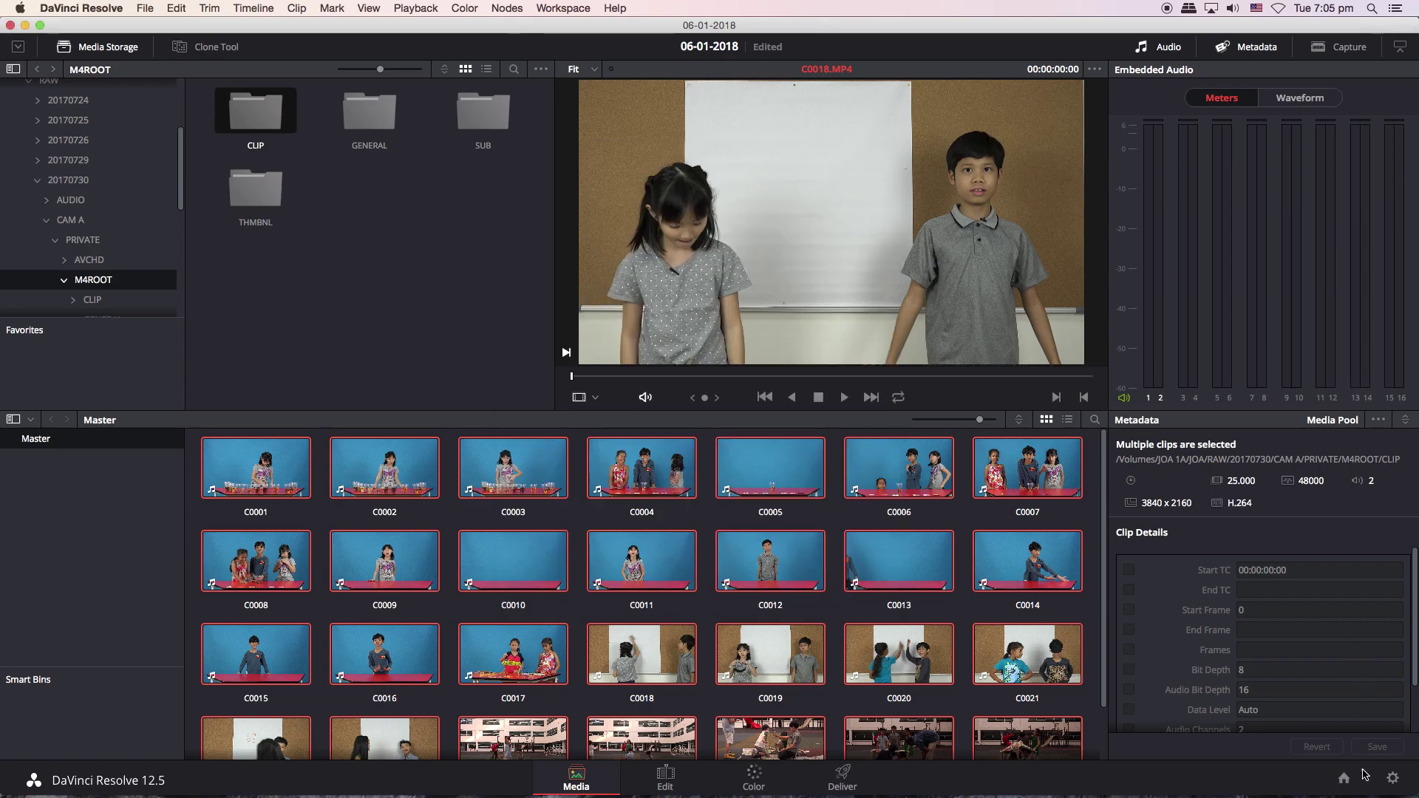
# Open Project Settings on Master Project Settings and scroll down to the reel-name options.
pyautogui.click(1393, 783)
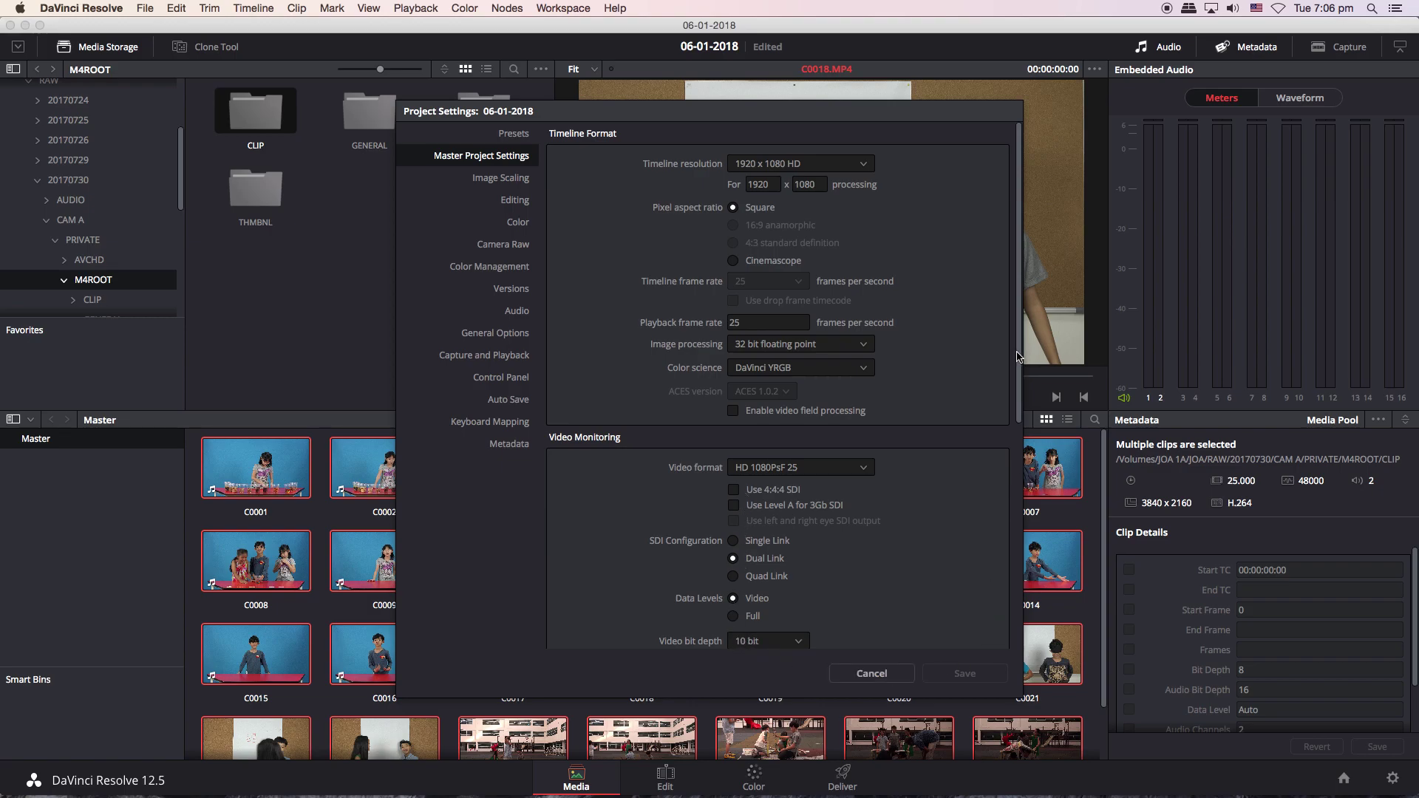
pyautogui.moveTo(1018, 357); pyautogui.dragTo(983, 547)
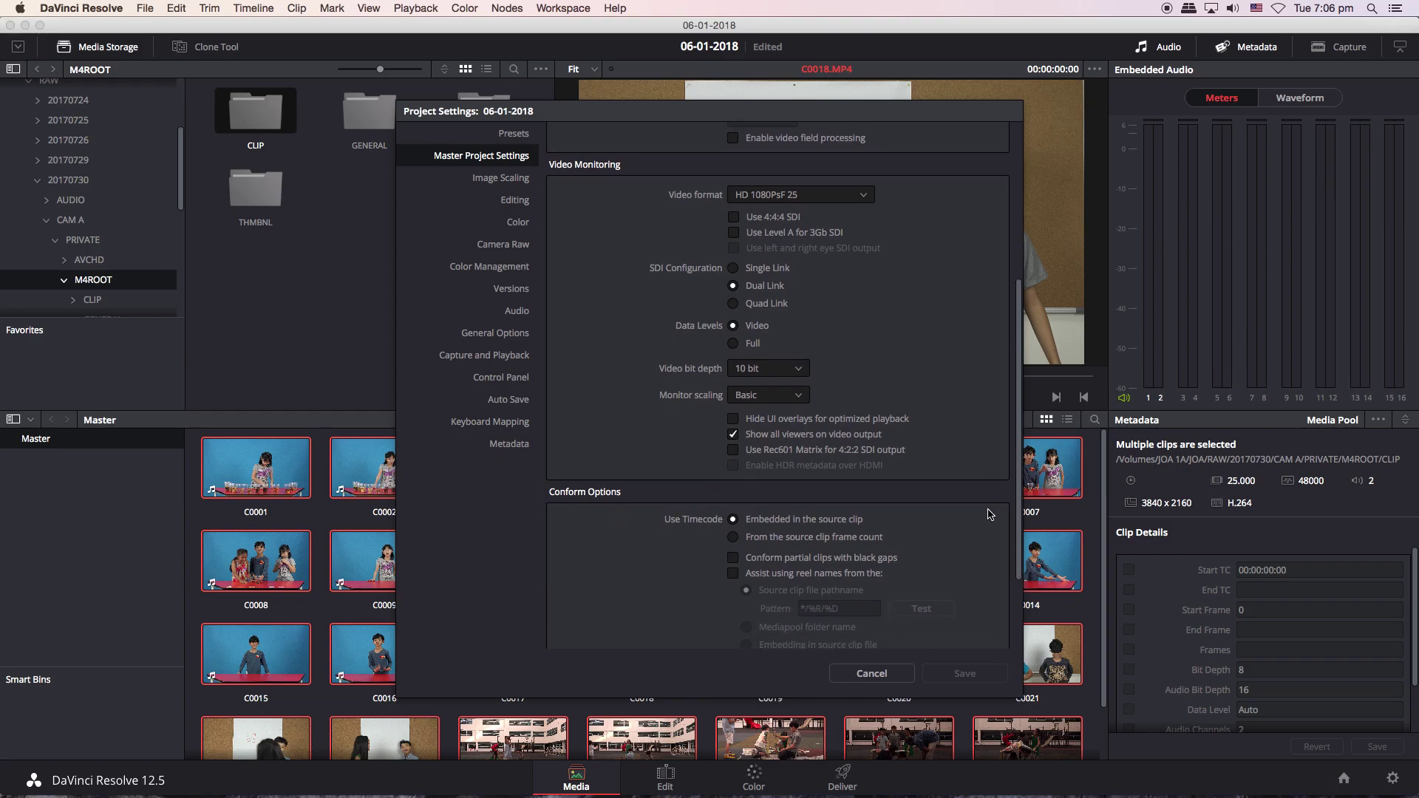
pyautogui.scroll(-3, 979, 565)
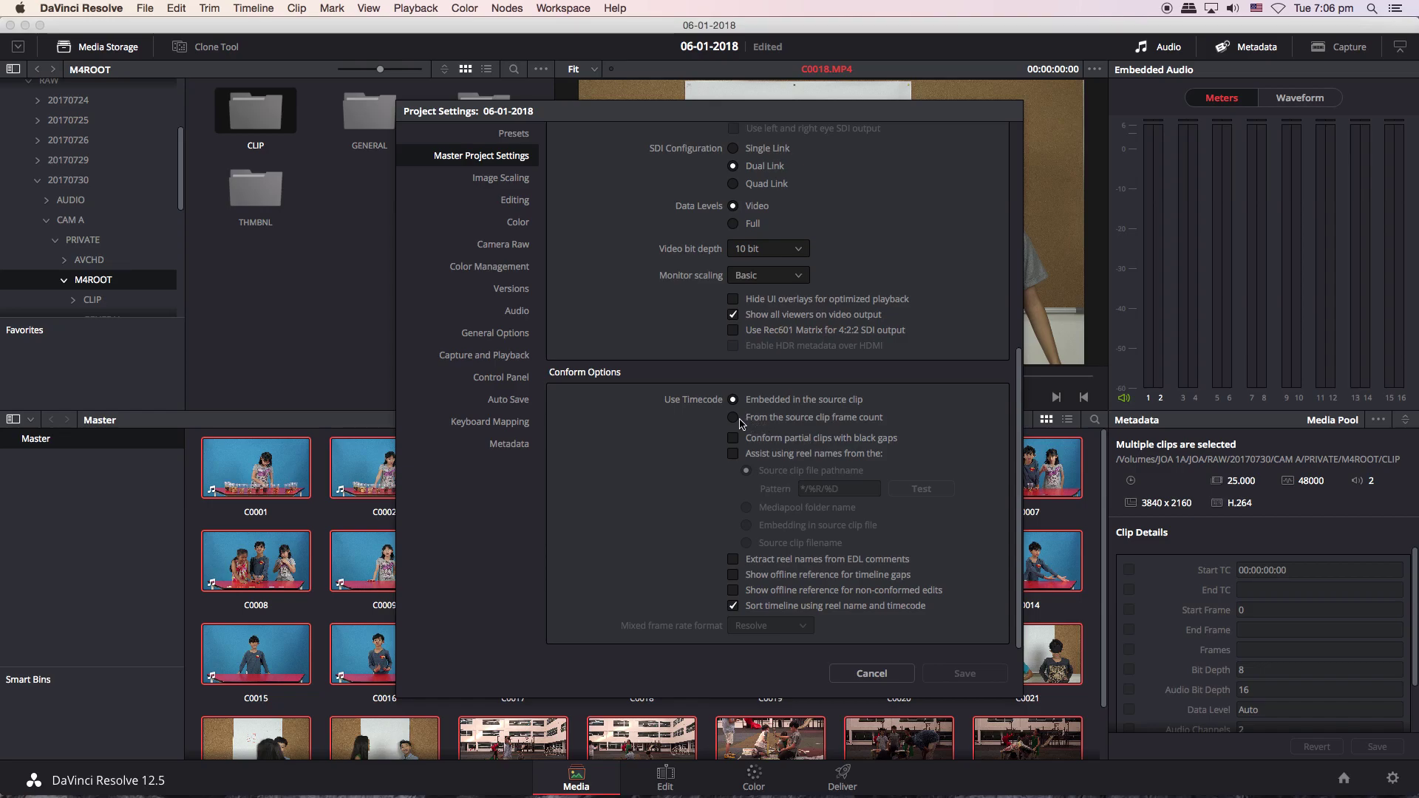
# Turn on reel-name assist from the source clip filename and save the project settings.
pyautogui.click(732, 456)
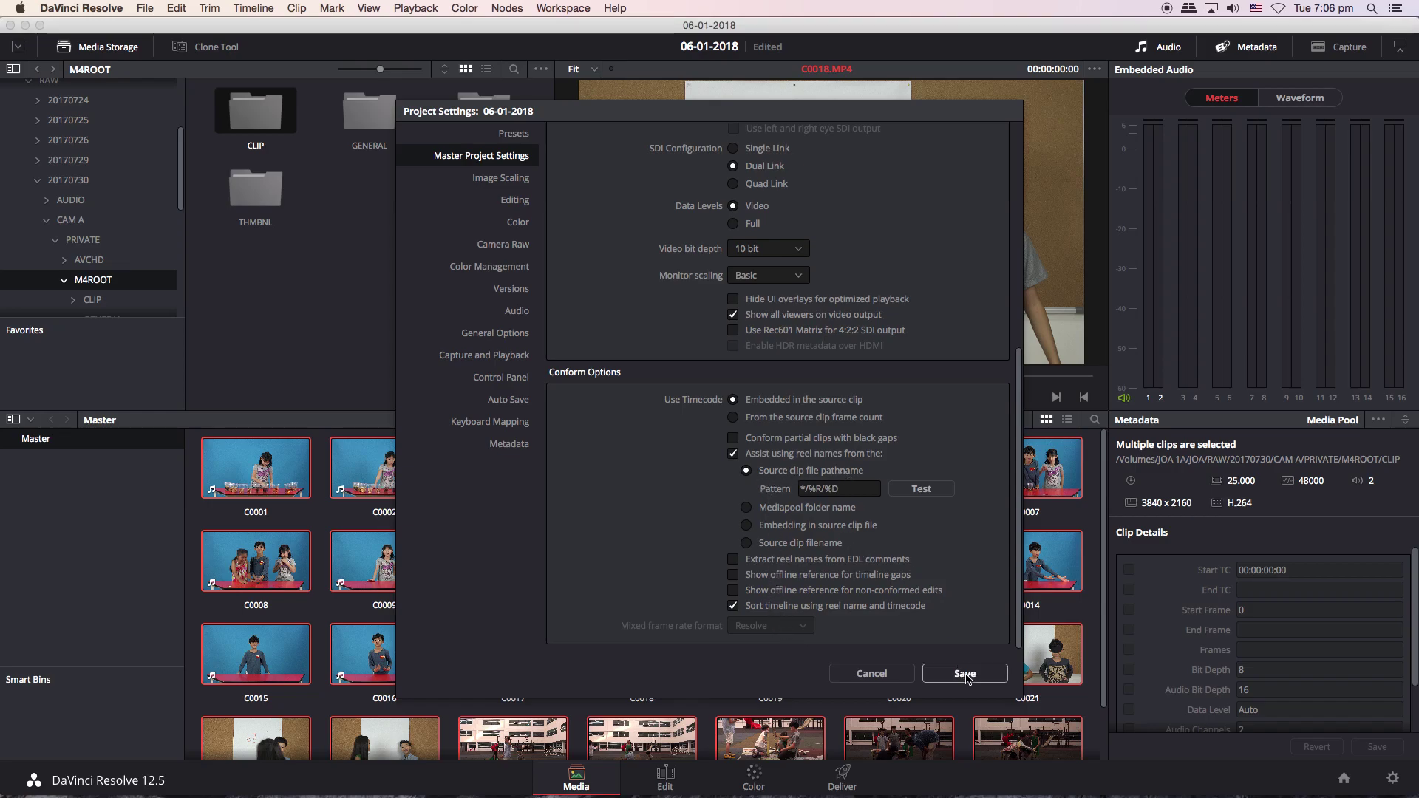
pyautogui.click(764, 547)
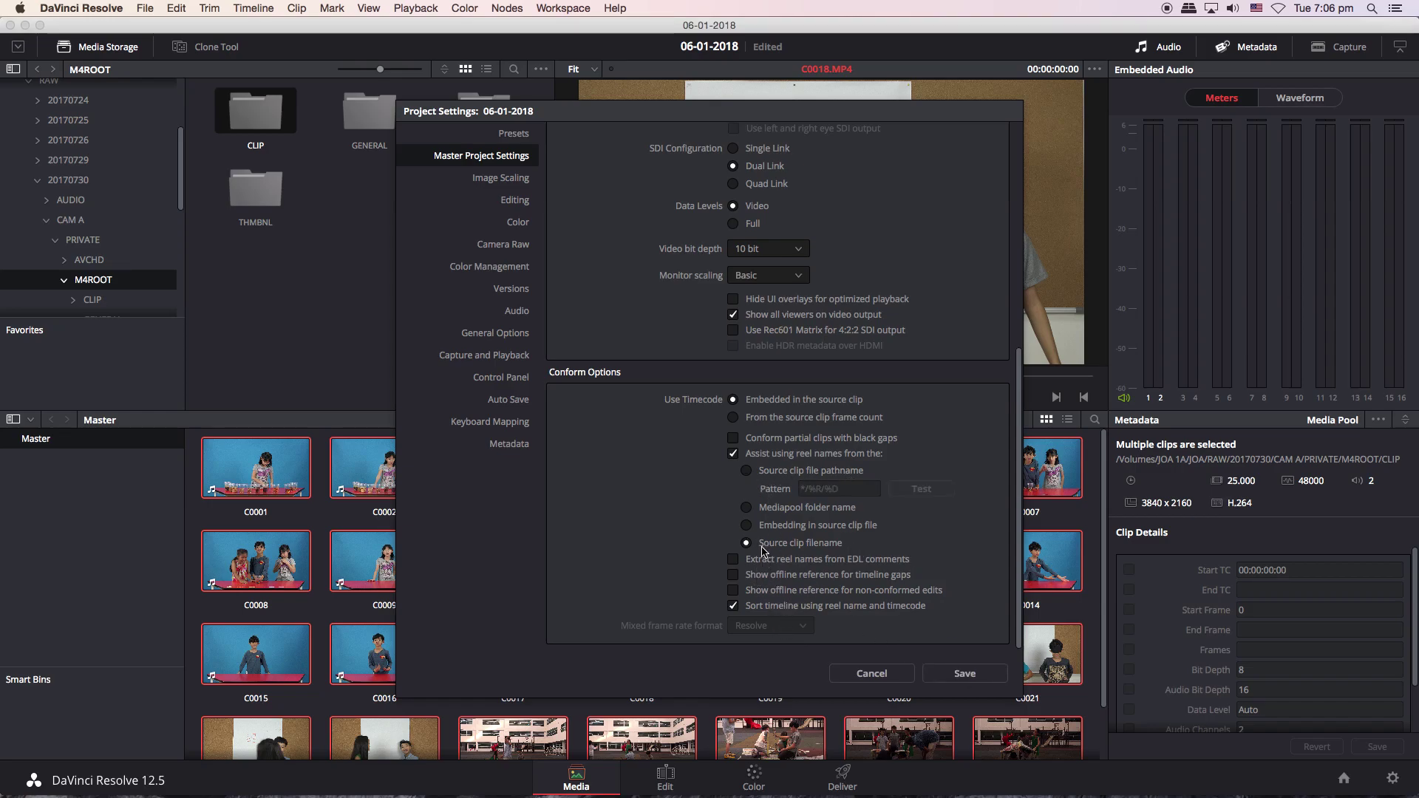
pyautogui.click(750, 475)
pyautogui.click(747, 546)
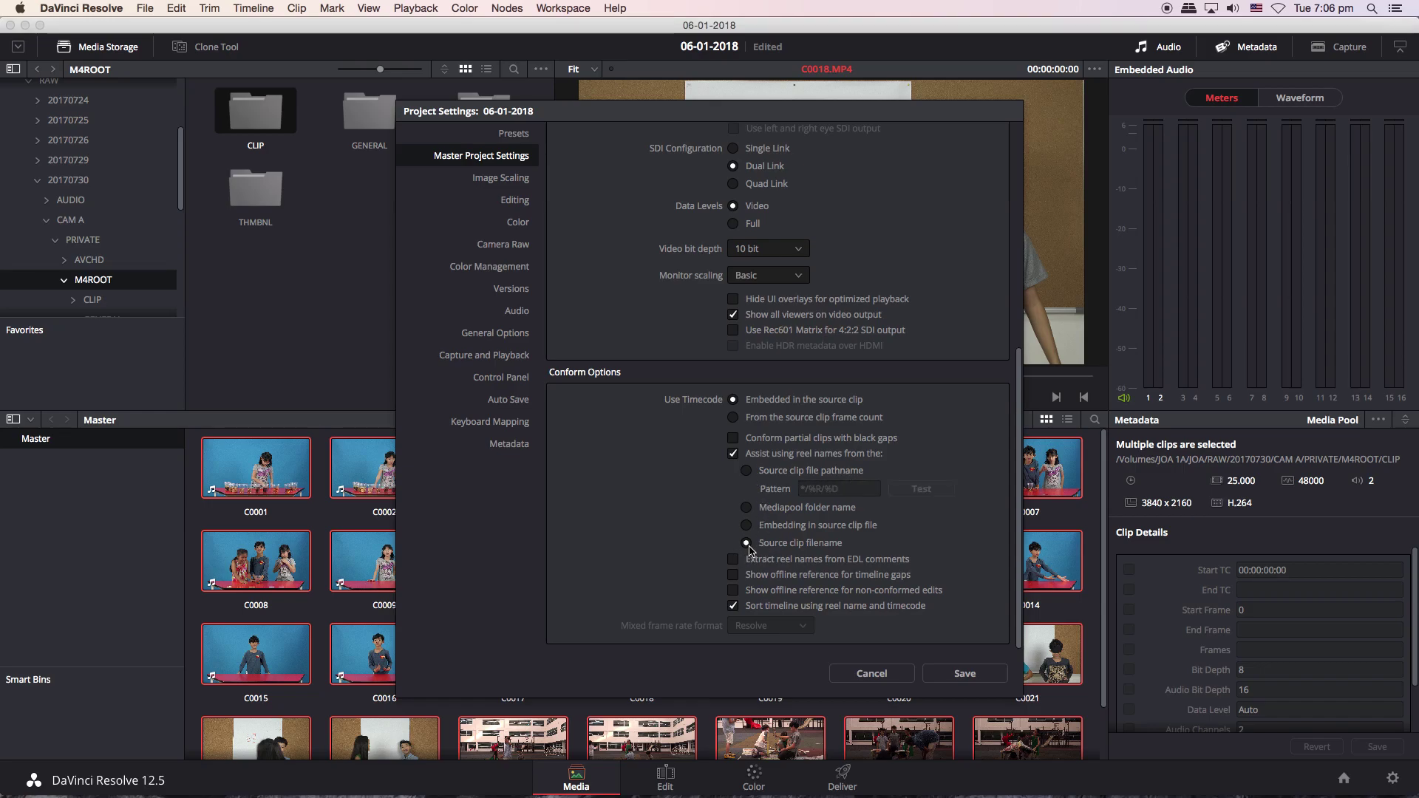
pyautogui.click(976, 674)
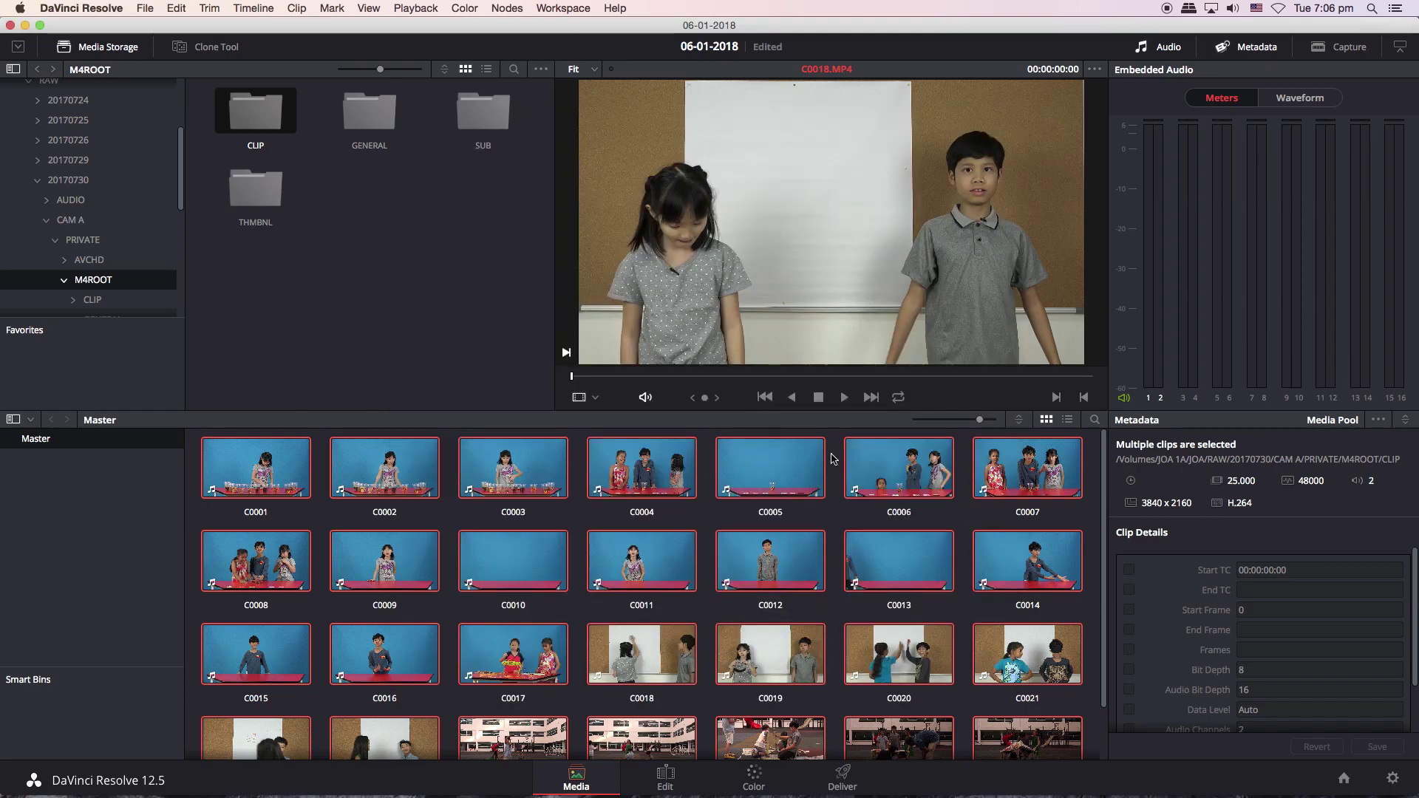
pyautogui.click(1394, 781)
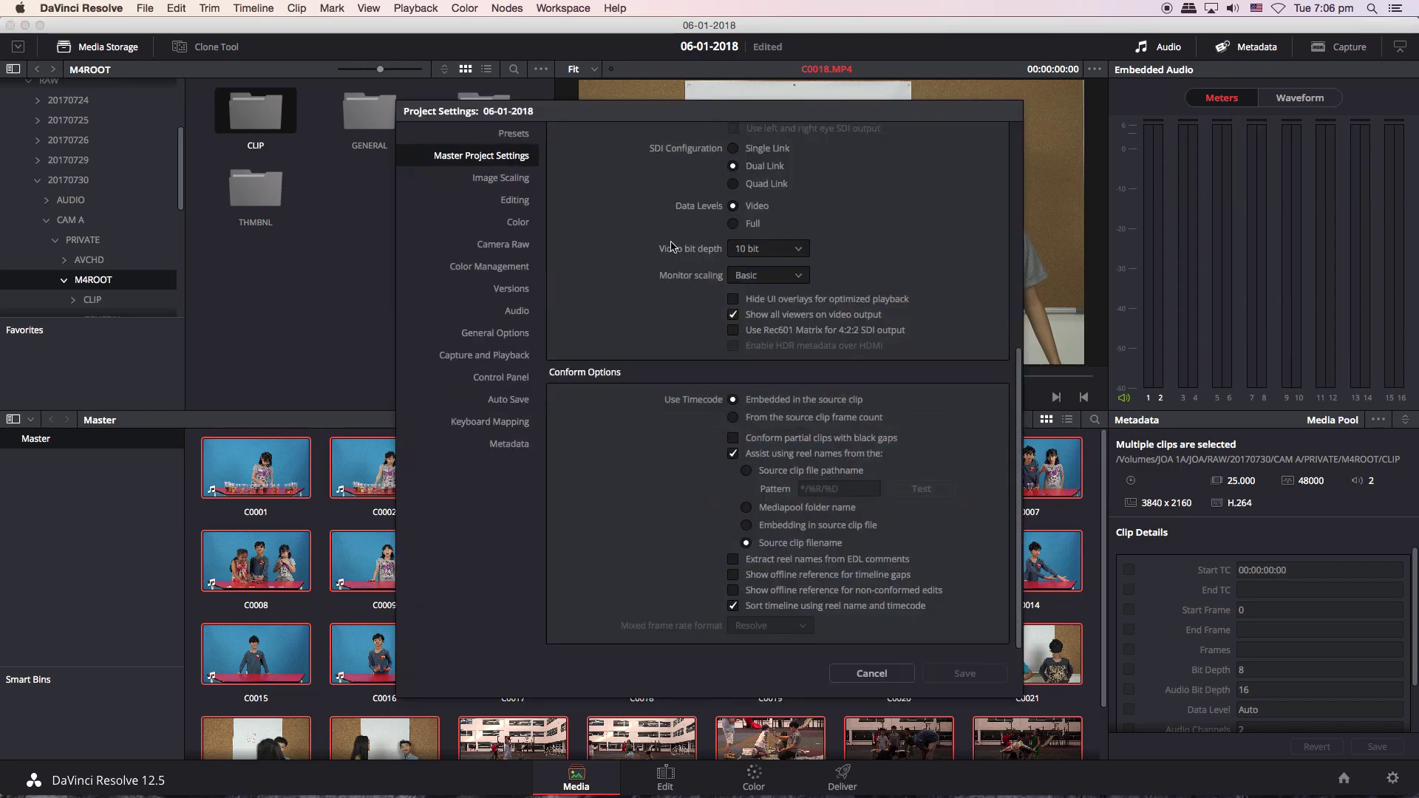
# In Camera Raw, set ARRI Alexa decode quality and play quality to Half Res.
pyautogui.click(506, 250)
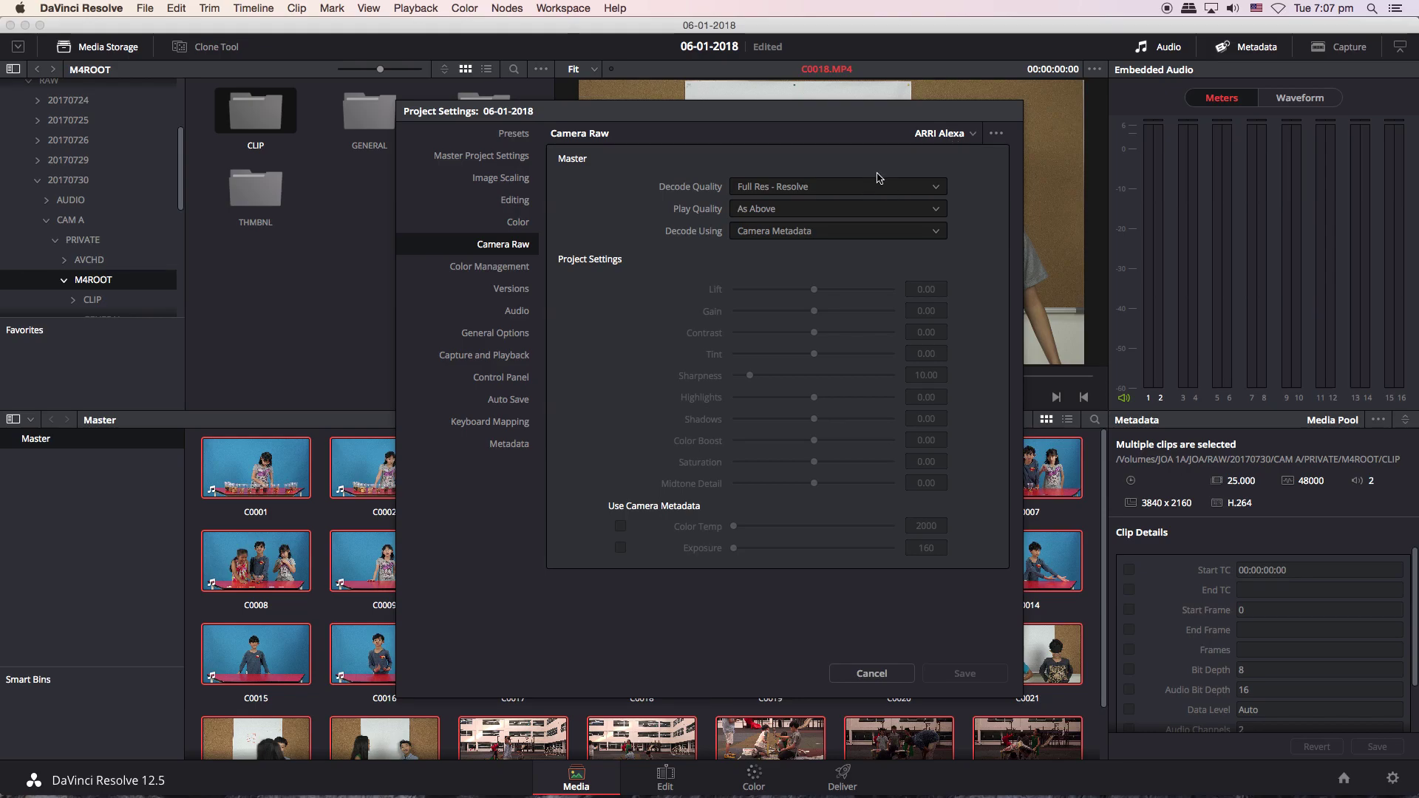
pyautogui.click(789, 189)
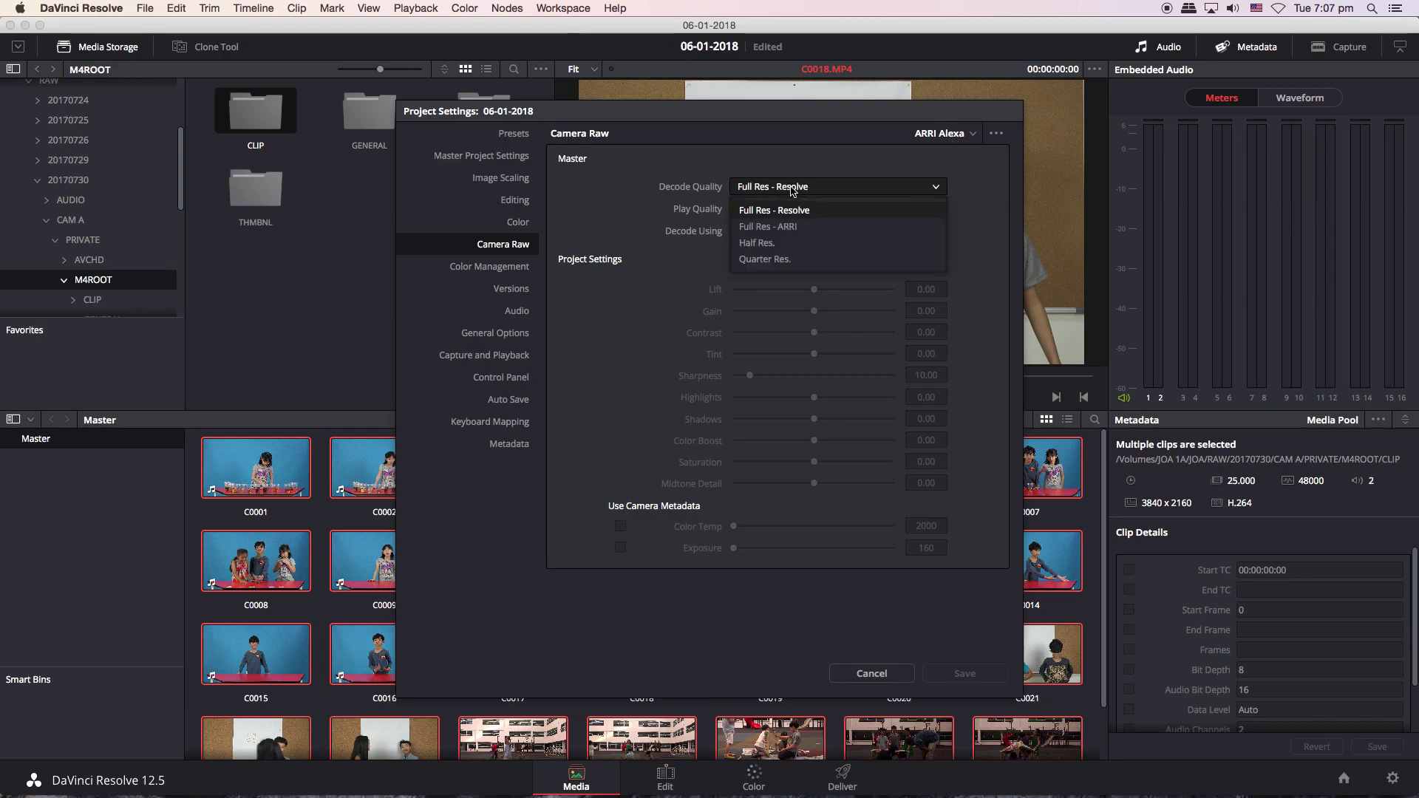
pyautogui.click(787, 244)
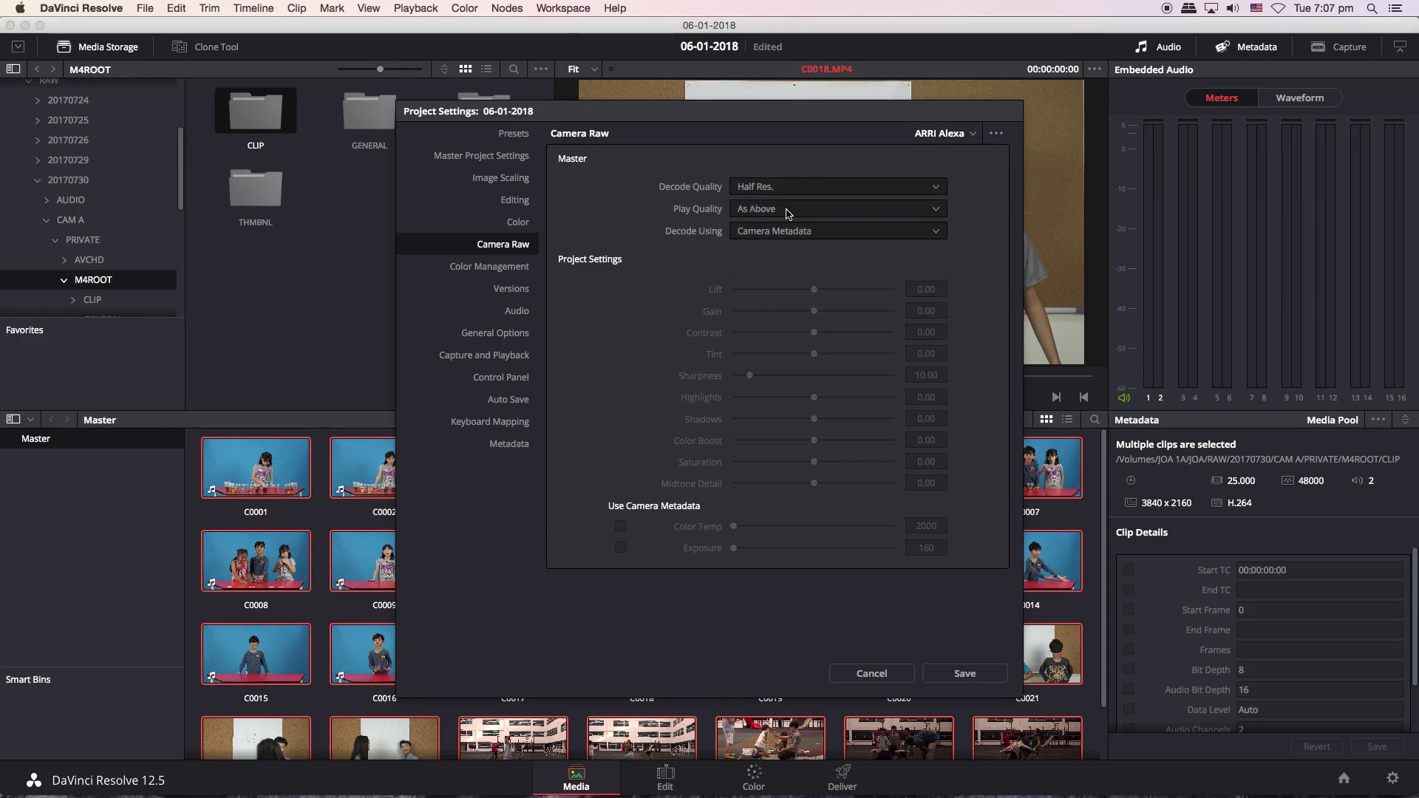
pyautogui.click(787, 209)
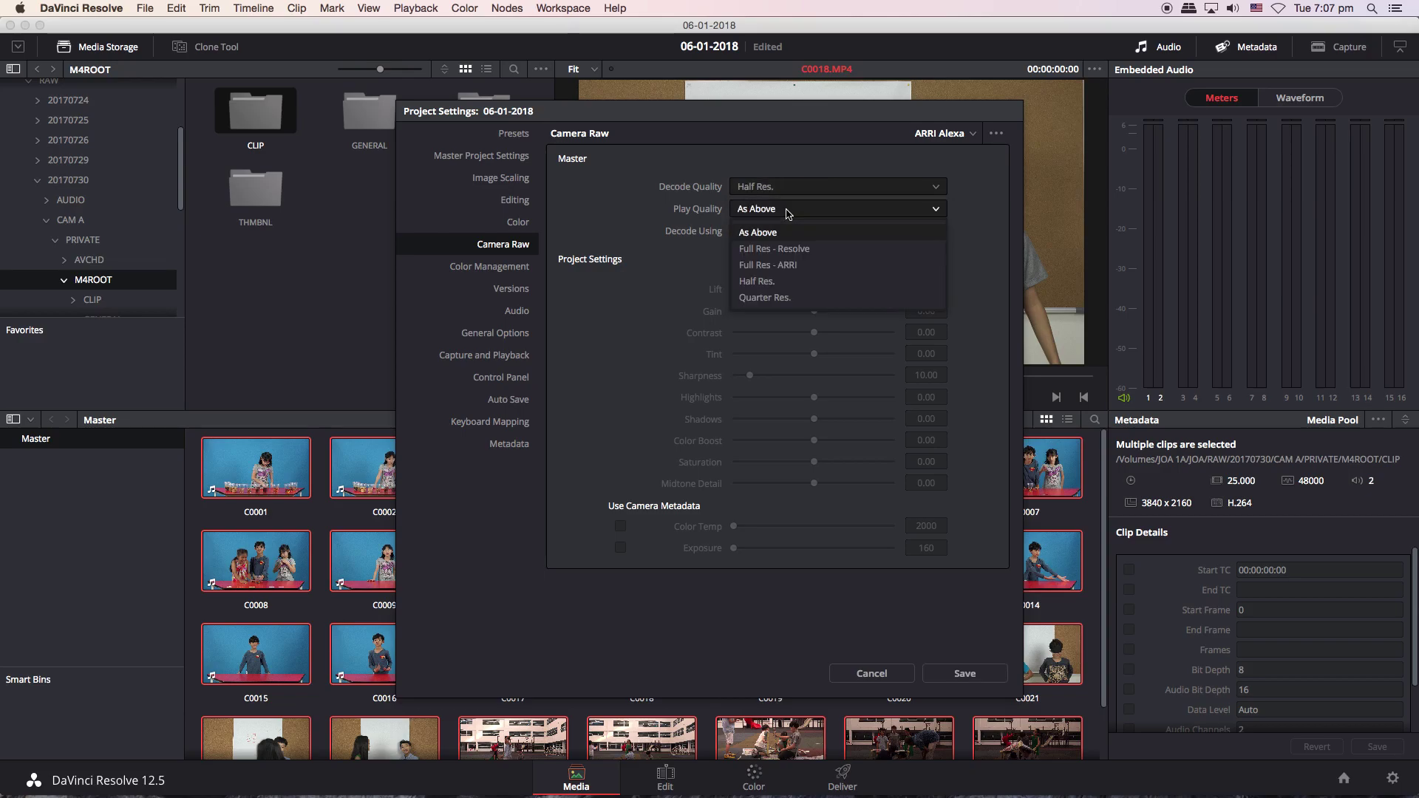
pyautogui.click(790, 281)
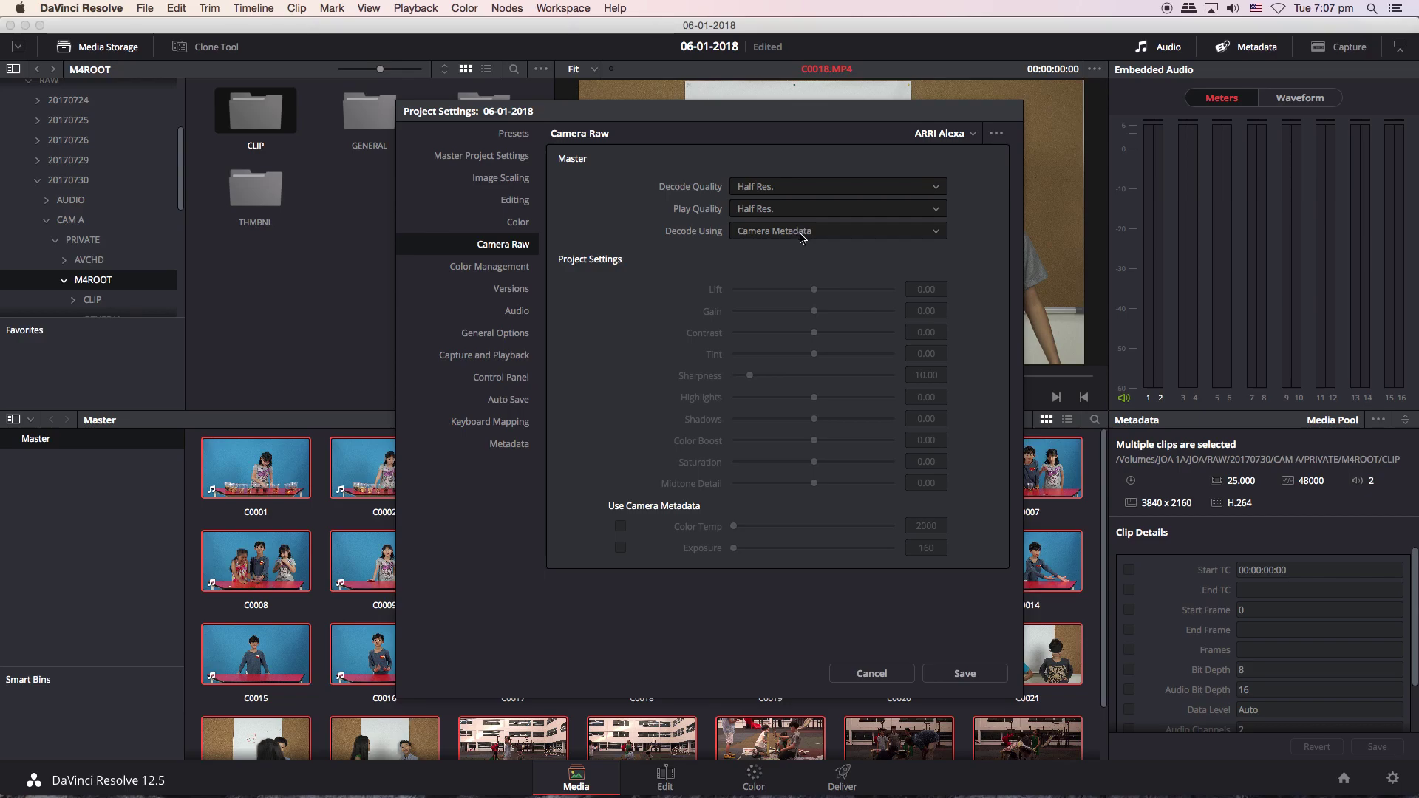
pyautogui.click(801, 234)
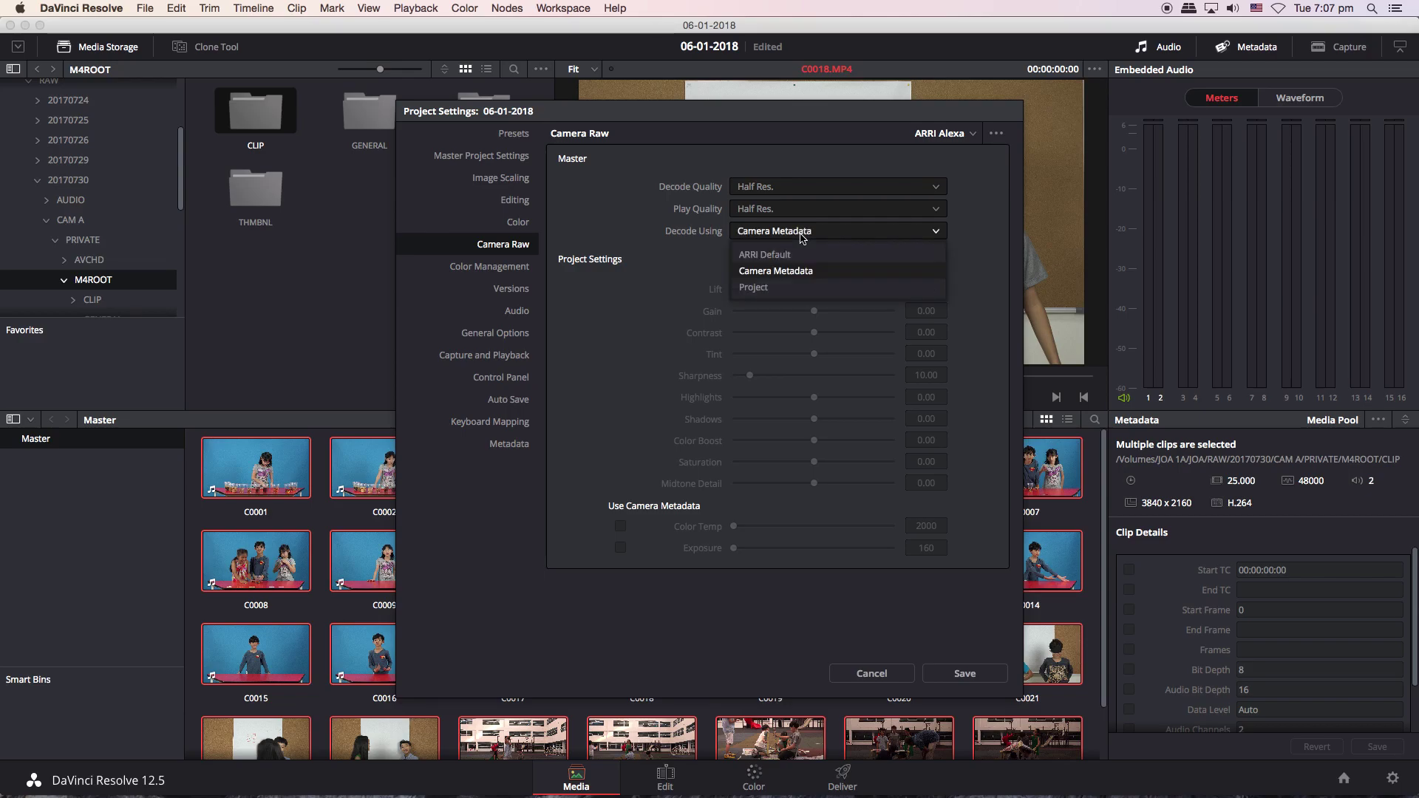
pyautogui.click(960, 242)
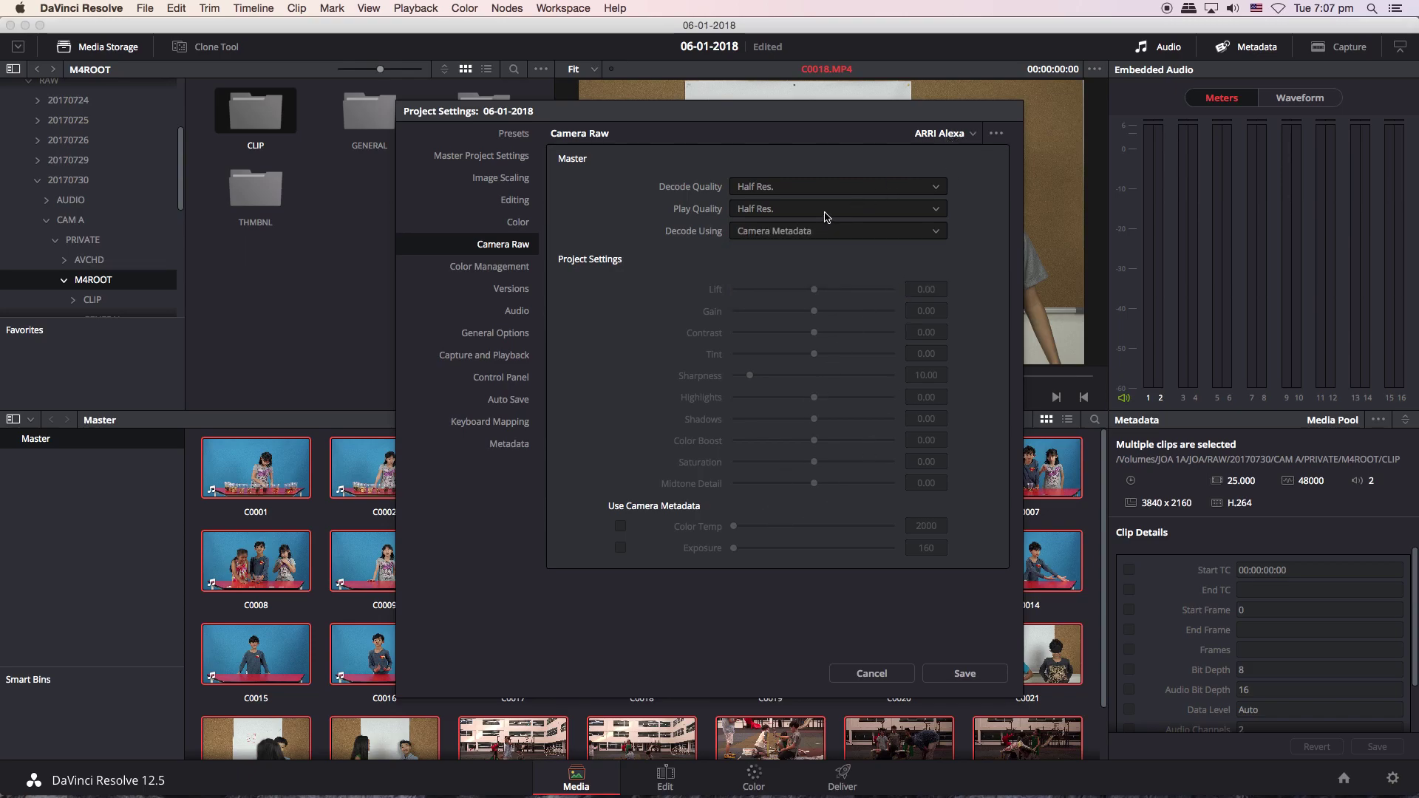
pyautogui.click(938, 135)
# Switch the camera raw format from RED back to ARRI Alexa, then to Sony RAW, and save.
pyautogui.click(958, 174)
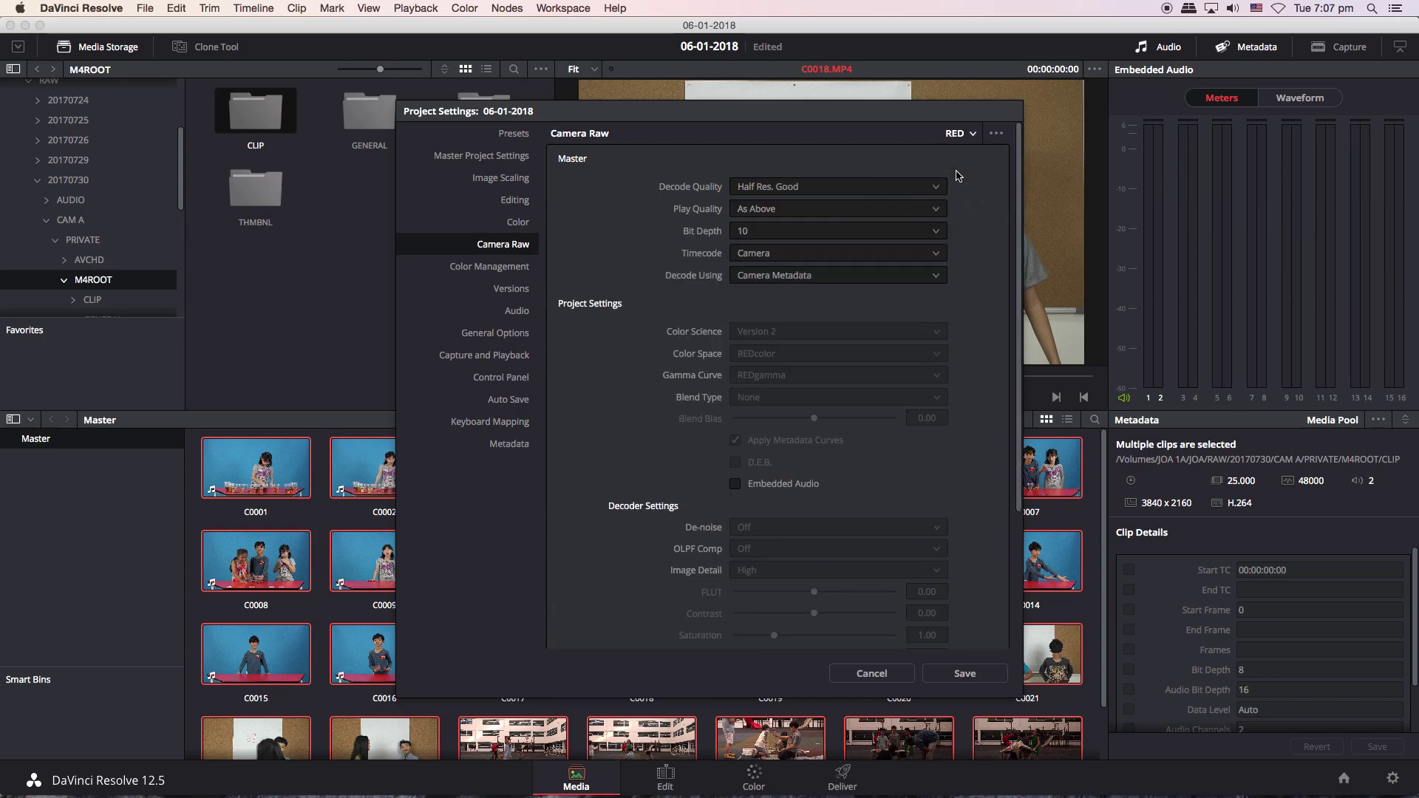
pyautogui.click(951, 144)
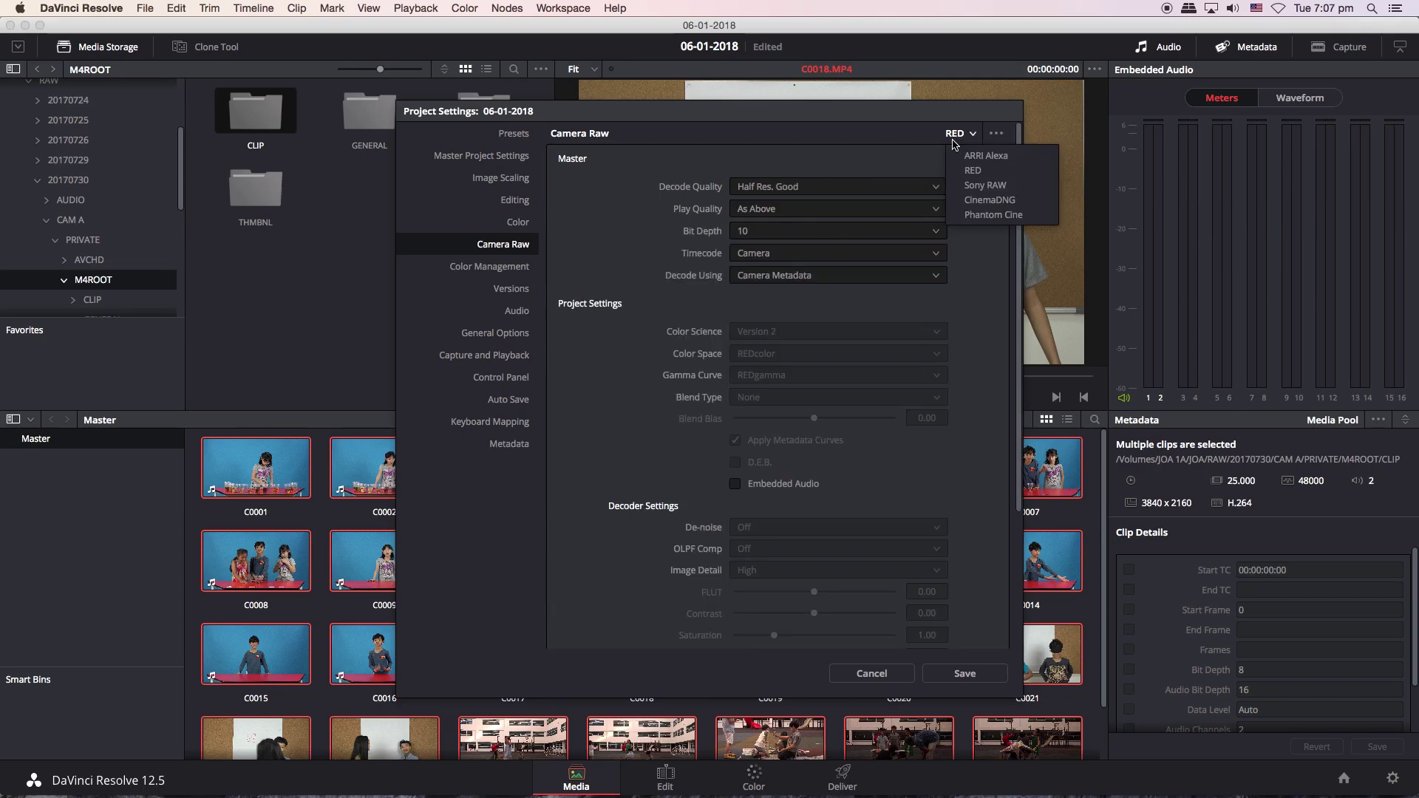
pyautogui.click(953, 158)
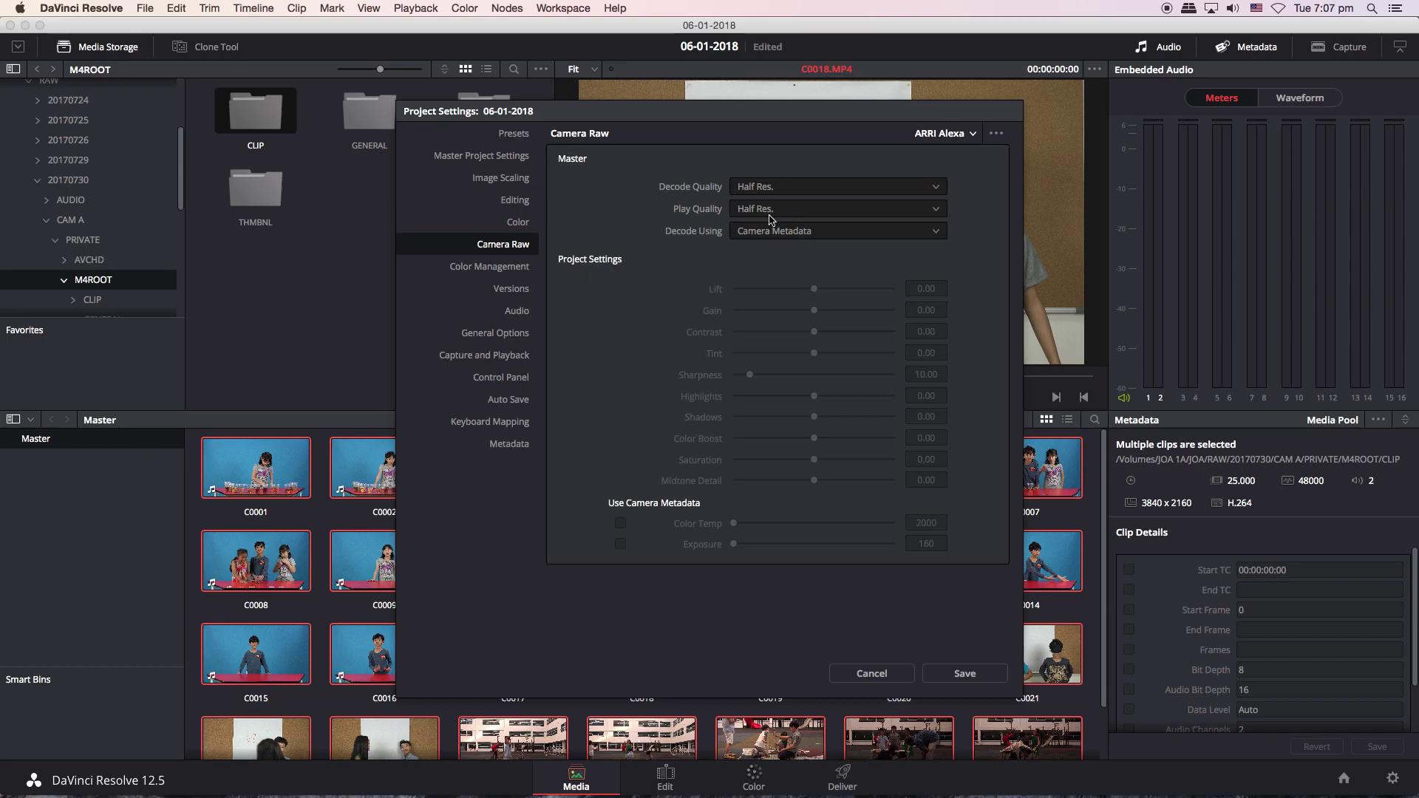
pyautogui.click(955, 136)
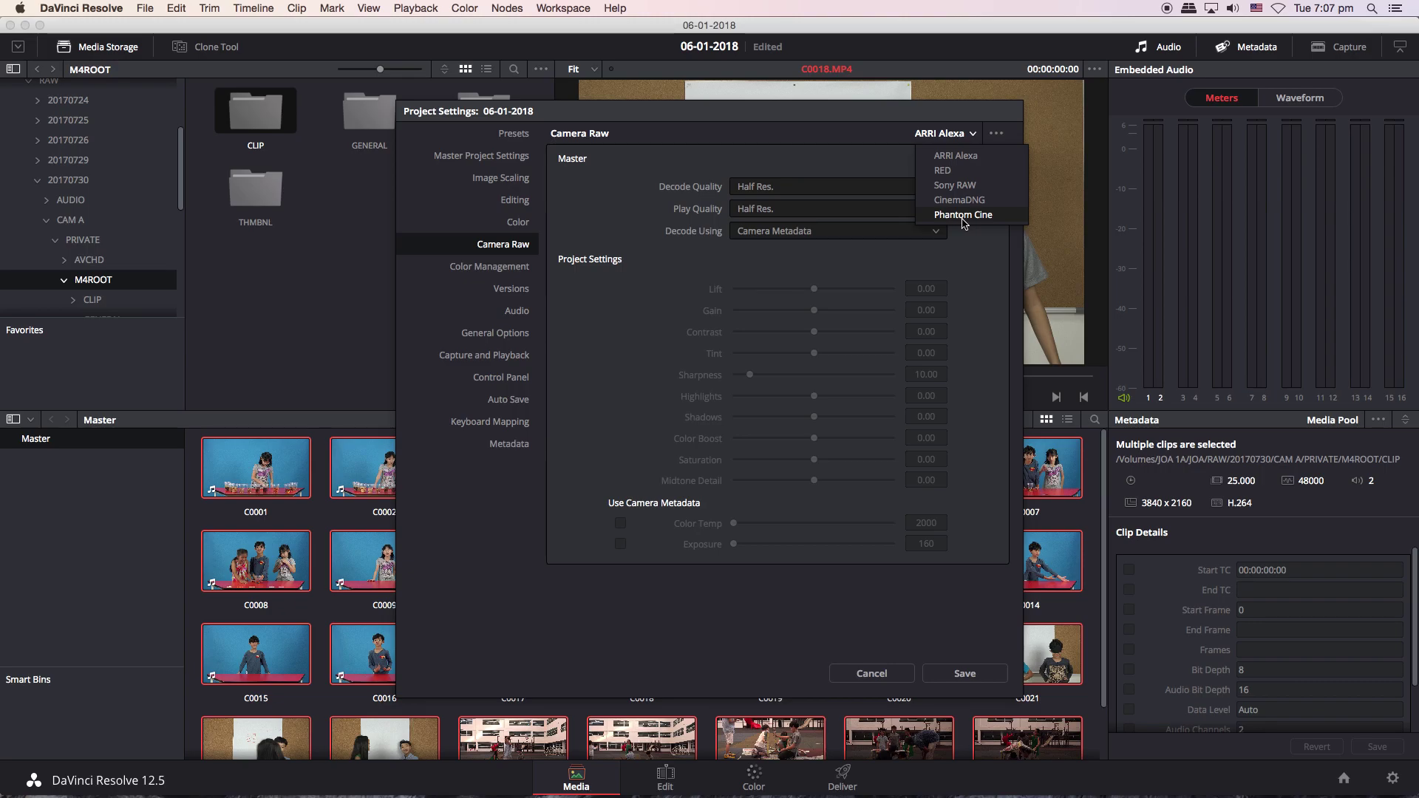
pyautogui.click(979, 261)
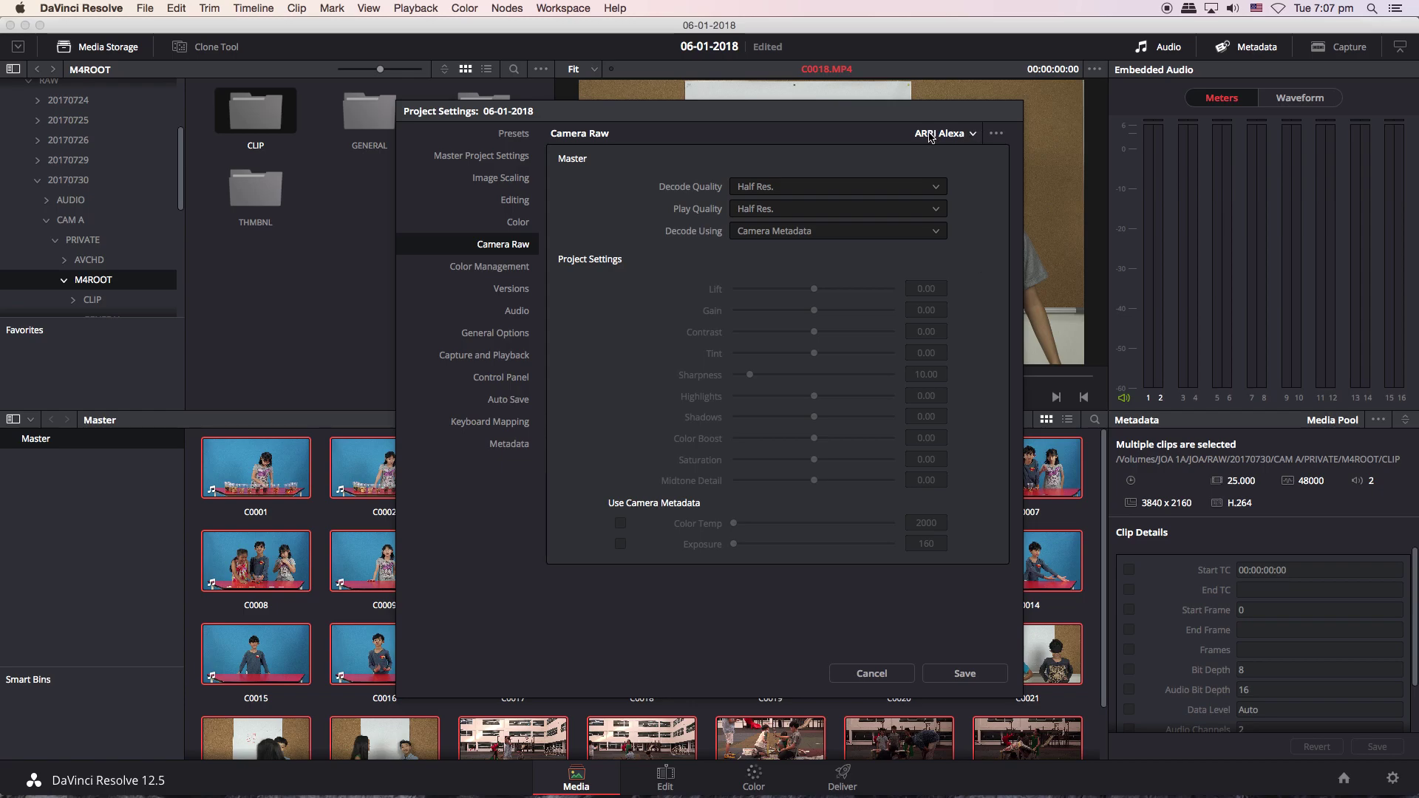
pyautogui.click(948, 135)
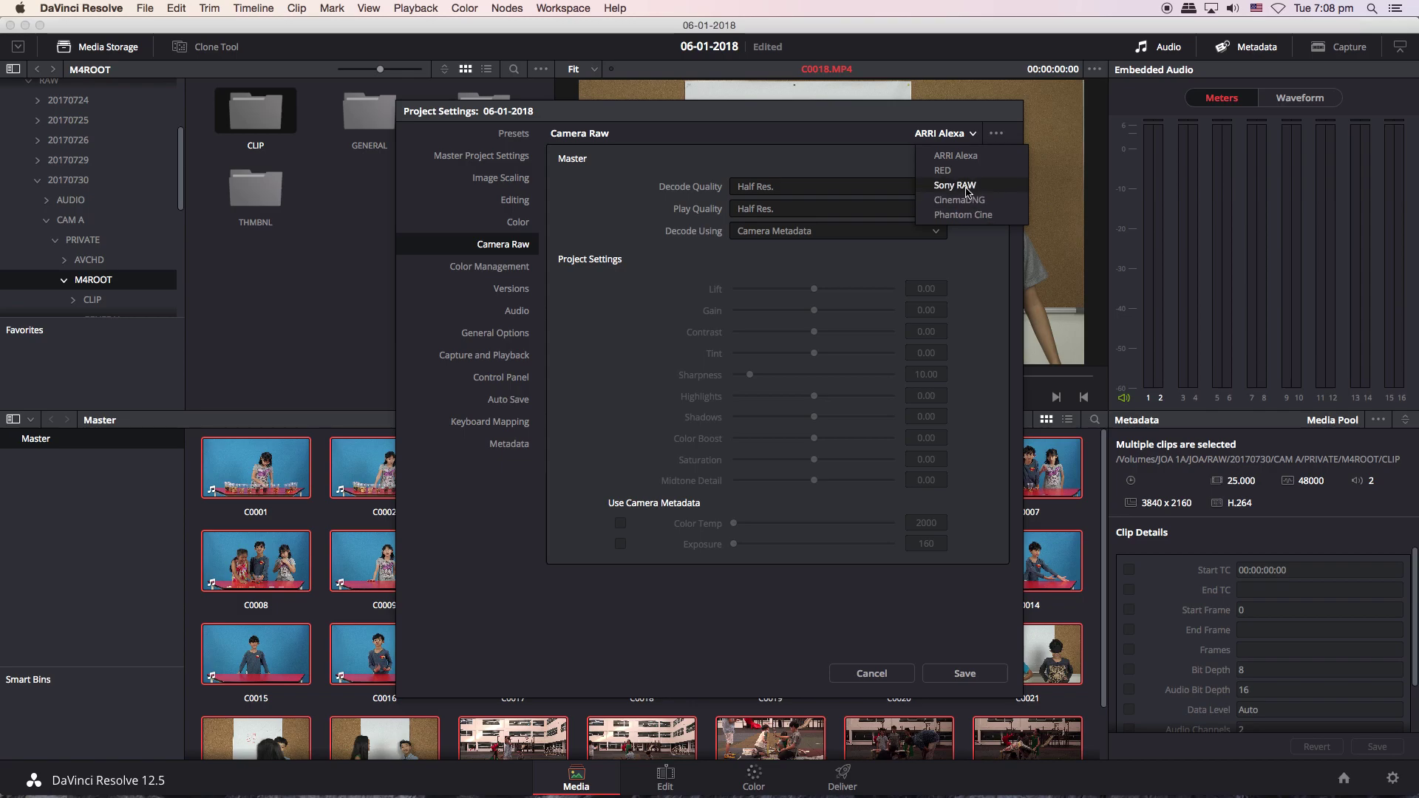
pyautogui.click(966, 191)
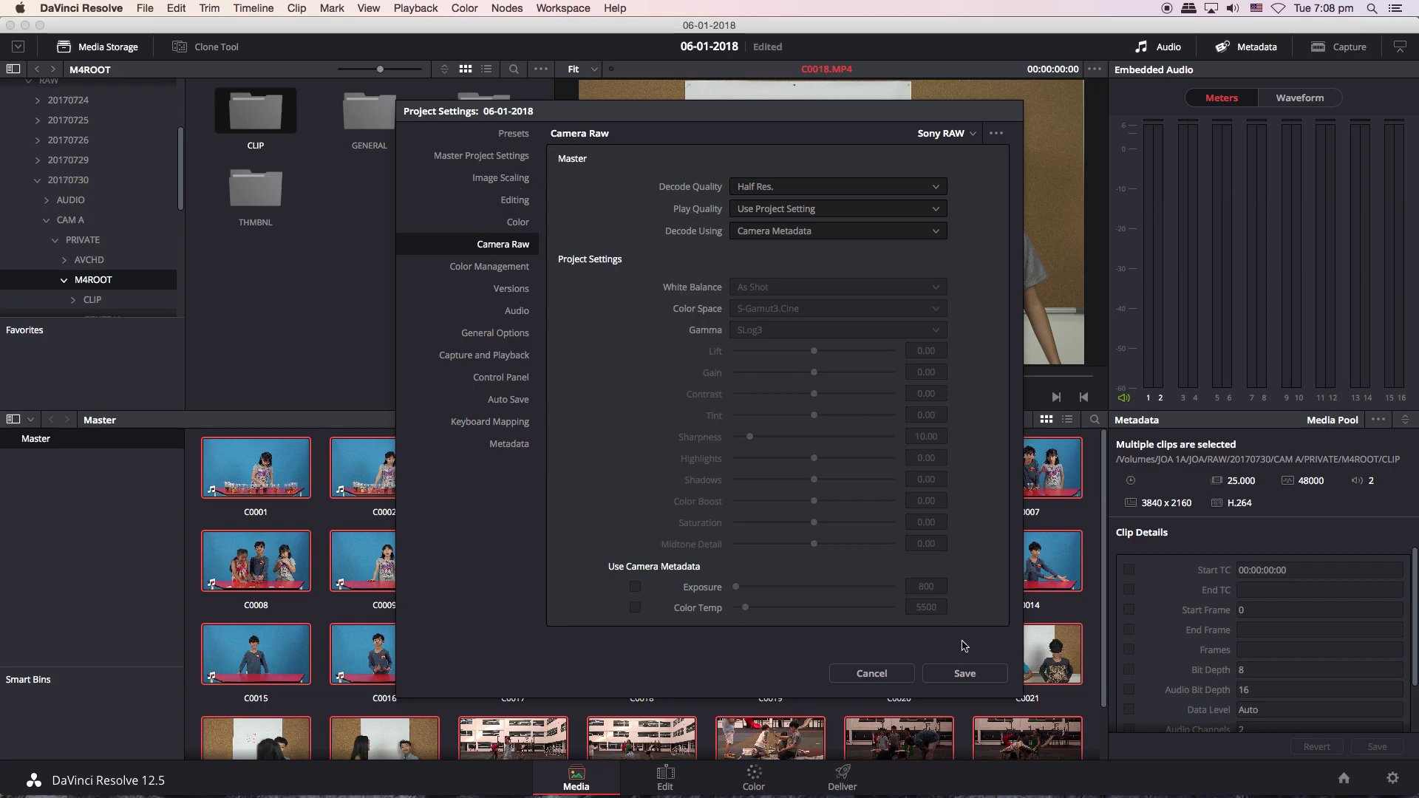
pyautogui.click(958, 676)
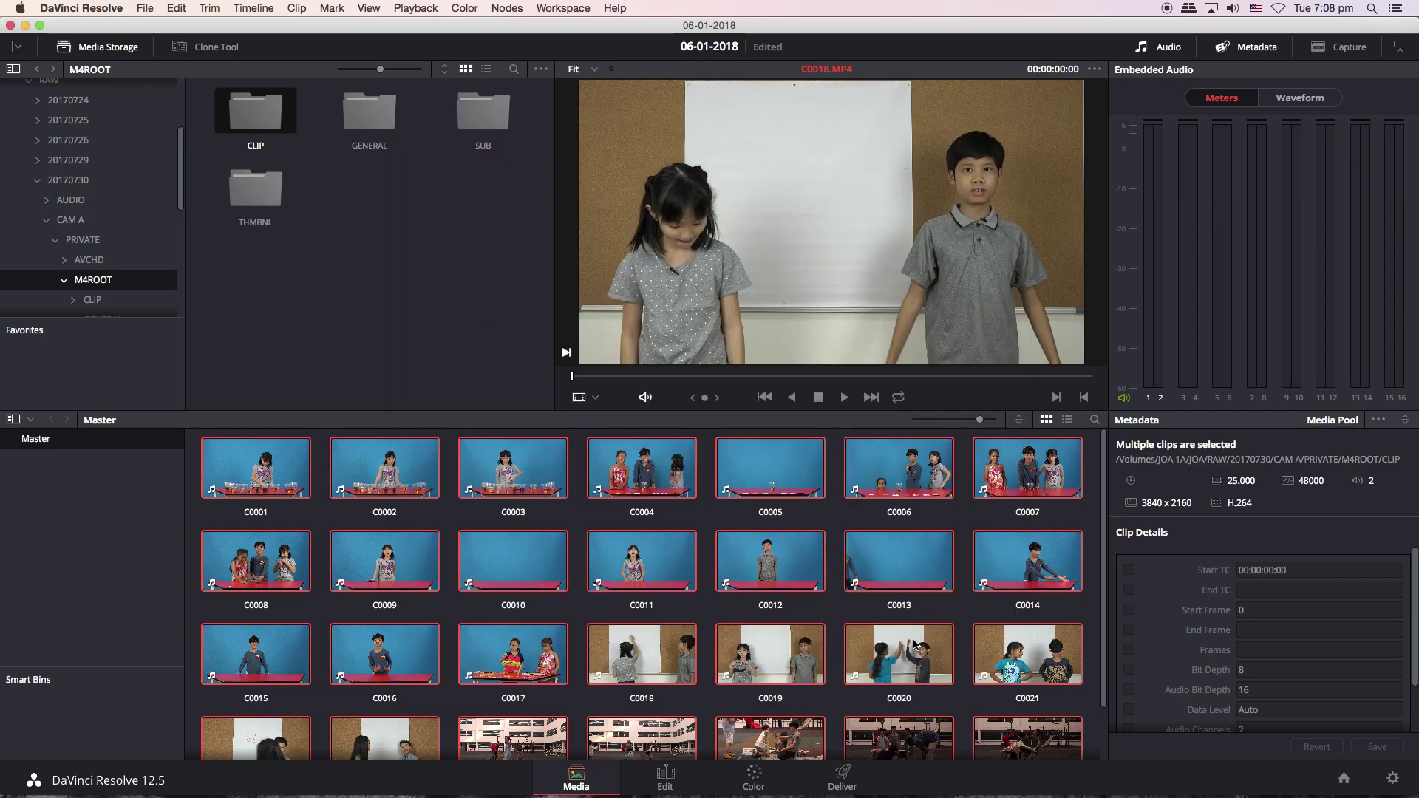
# In Color Management, set the 3D output LUT to Arri Alexa LogC to Rec709 and save.
pyautogui.click(1393, 779)
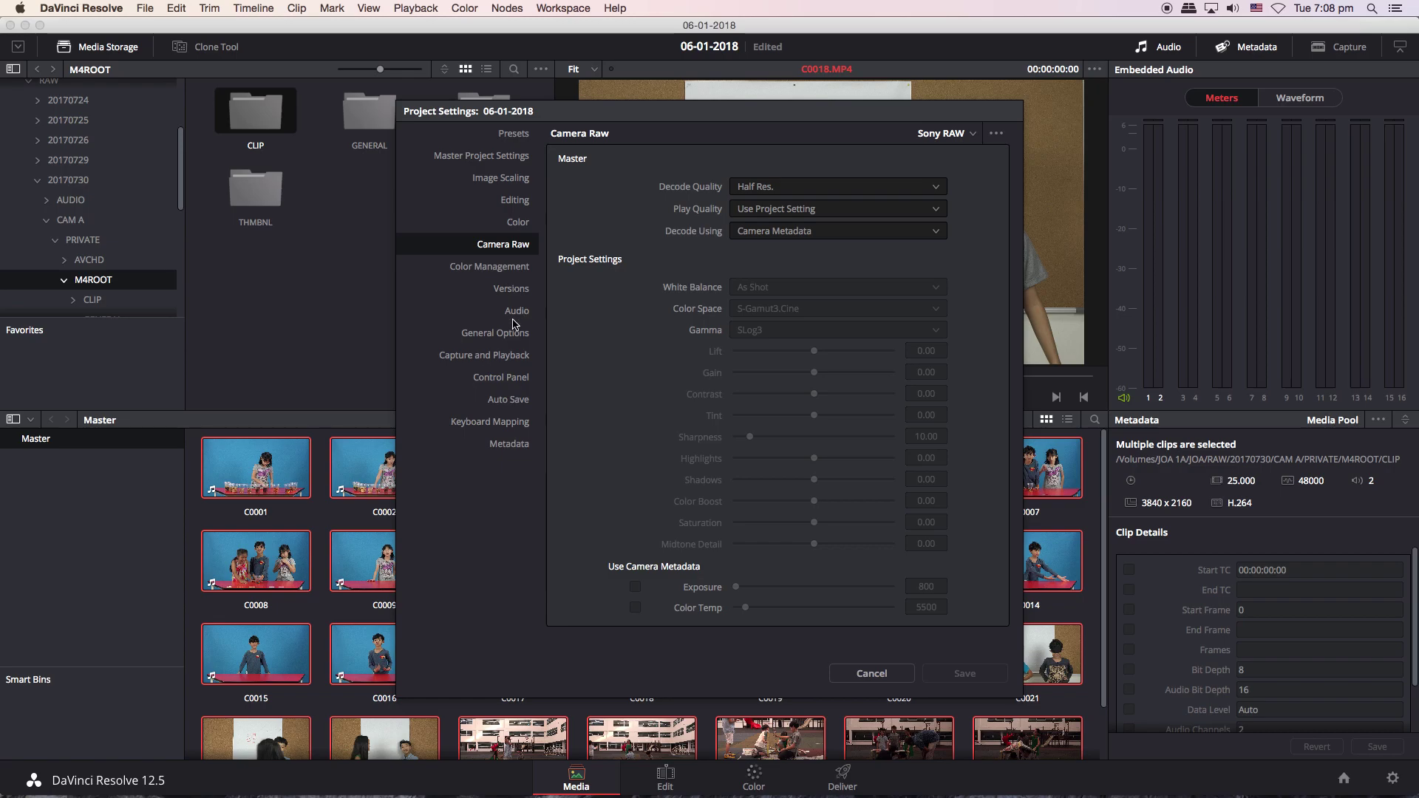
pyautogui.click(496, 273)
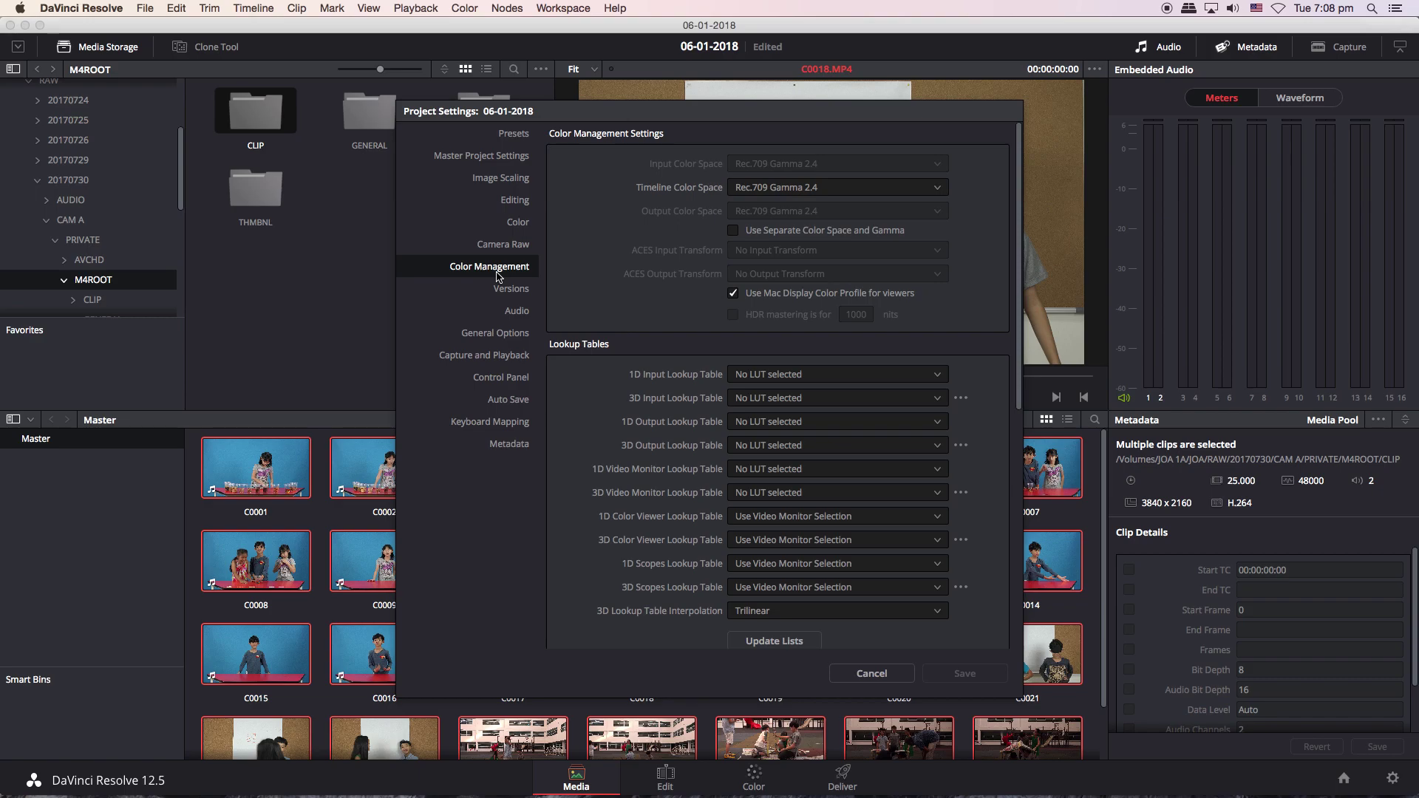
pyautogui.click(741, 444)
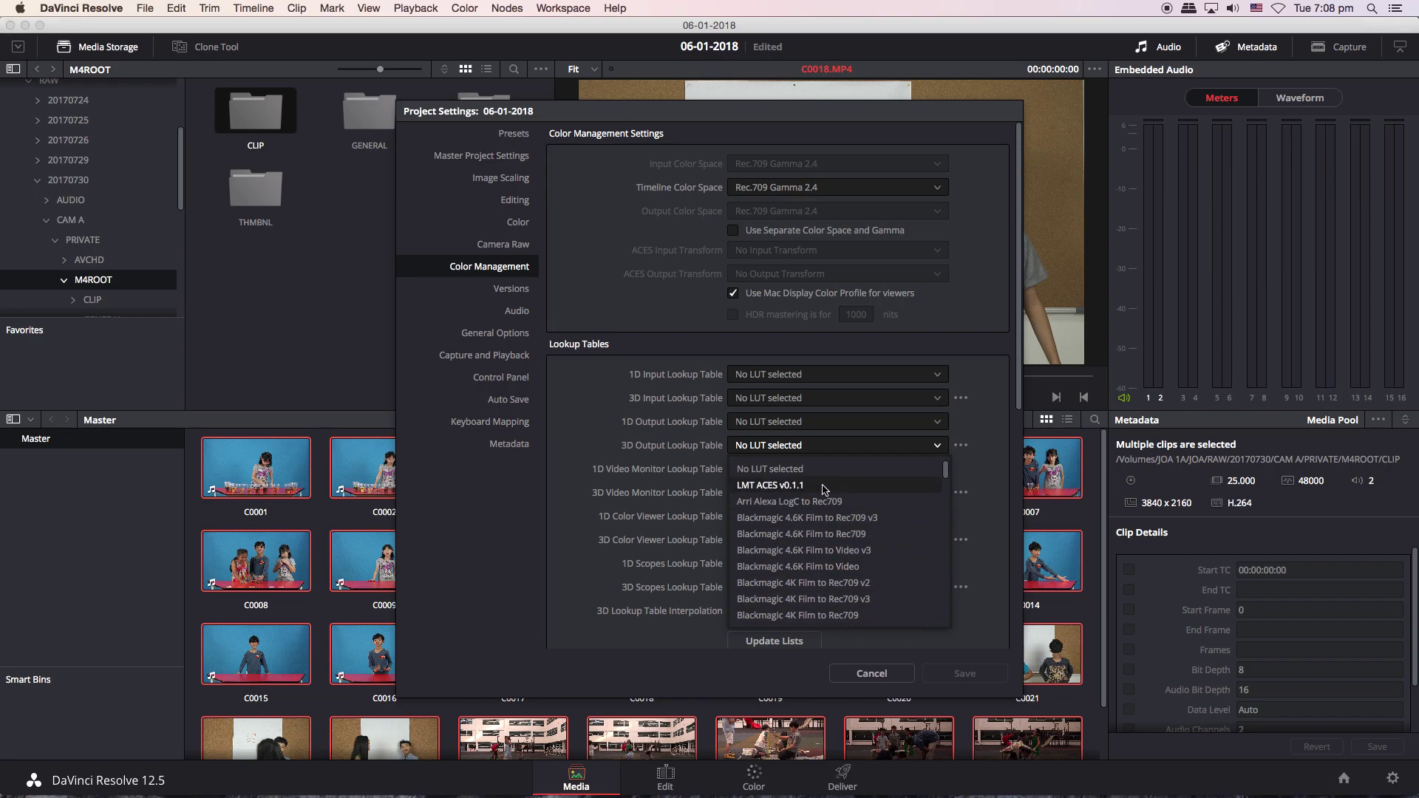
pyautogui.click(783, 448)
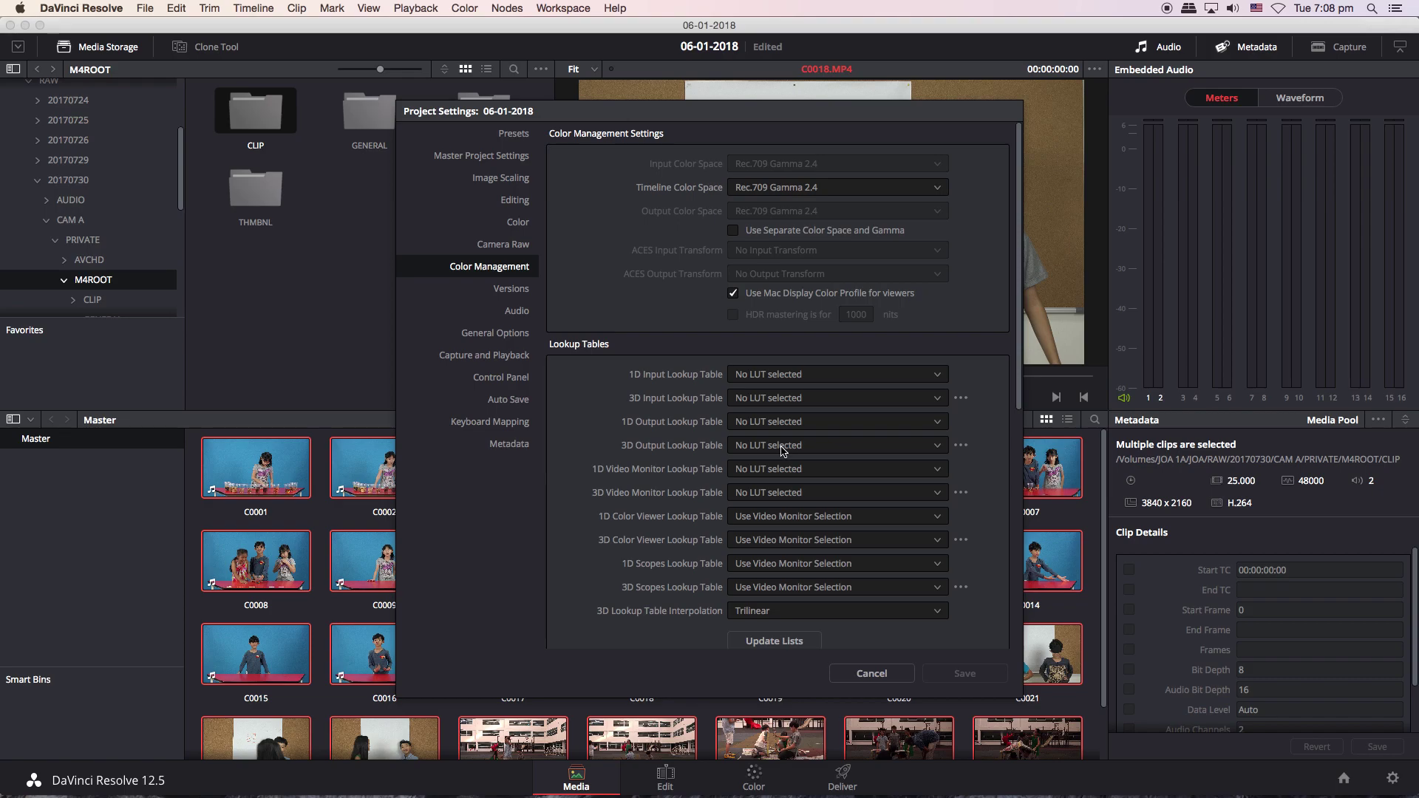
pyautogui.click(793, 191)
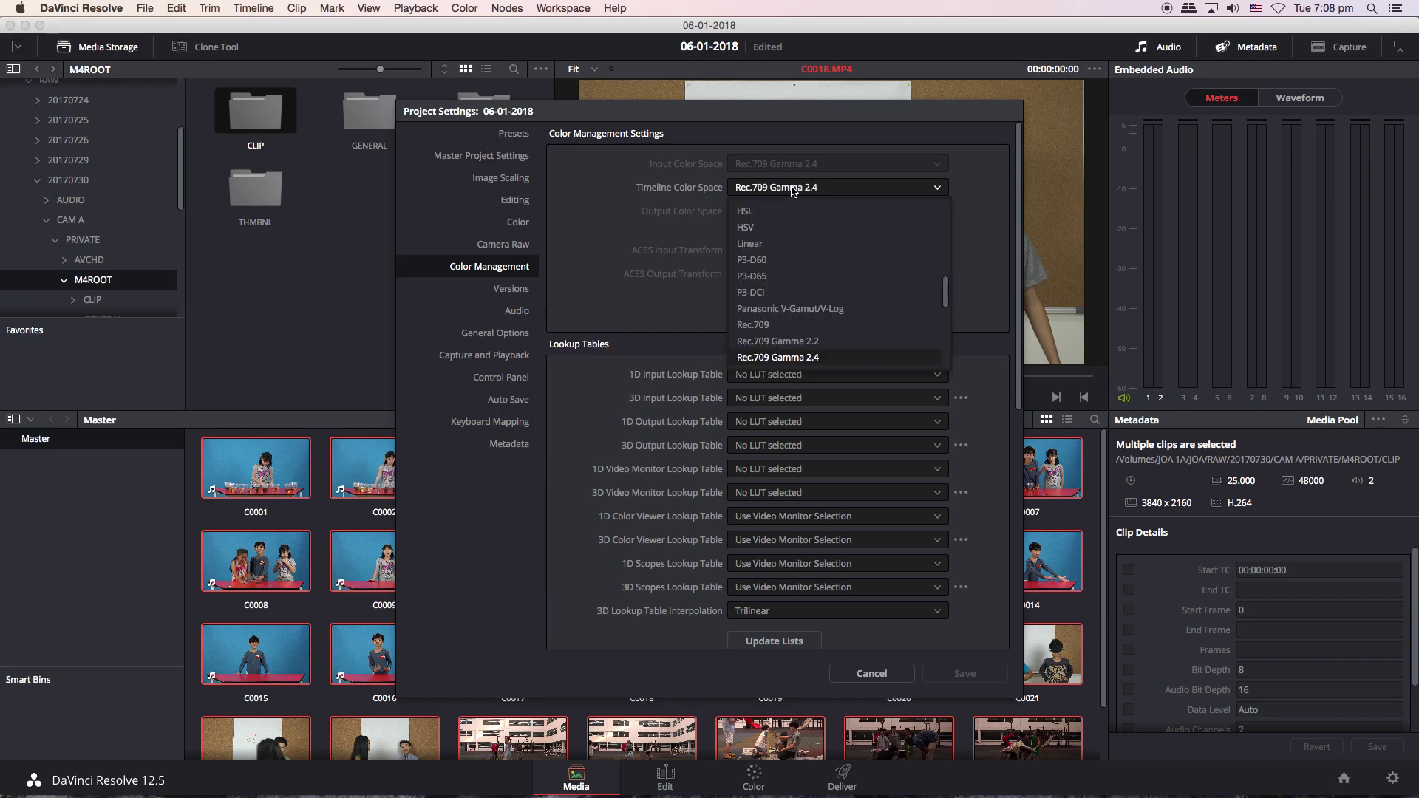
pyautogui.click(835, 357)
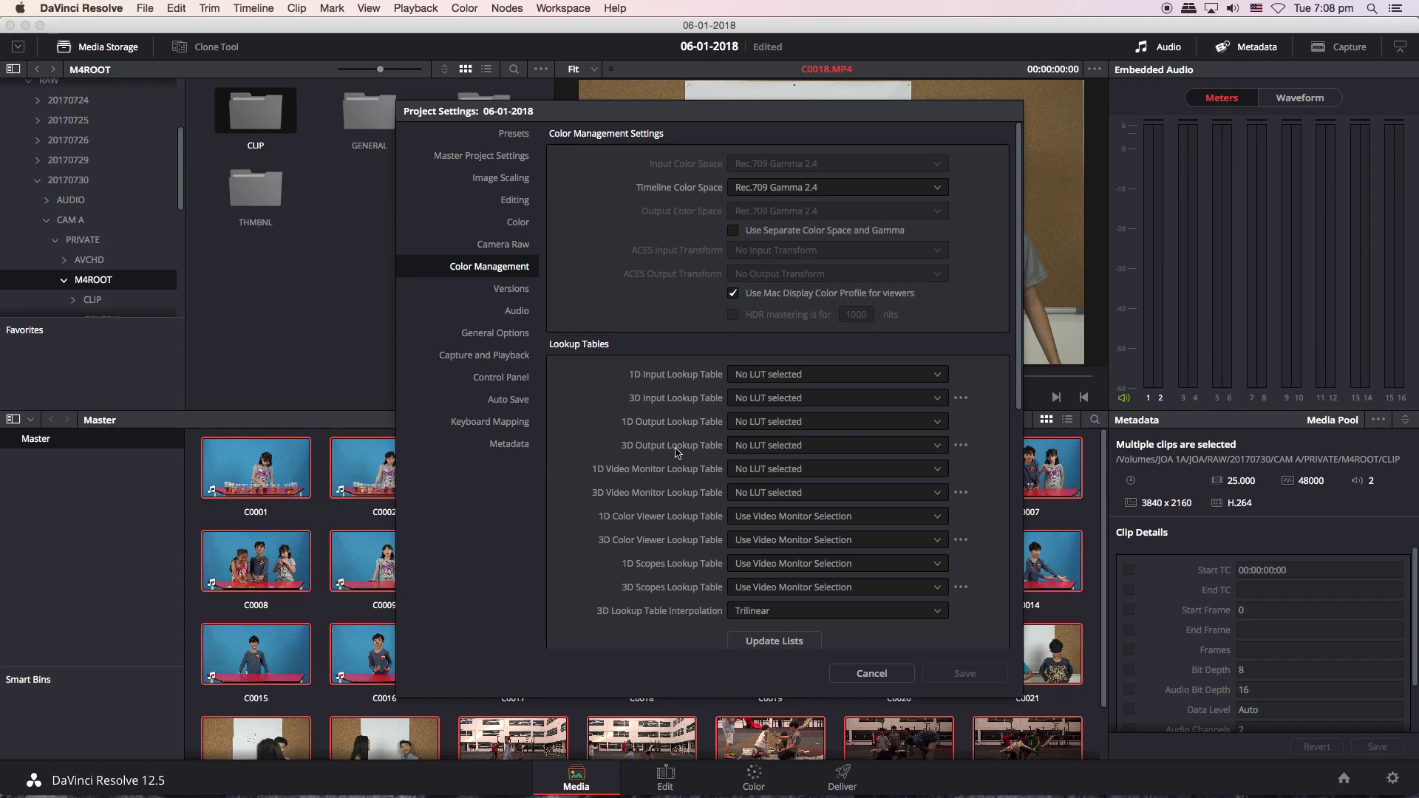
pyautogui.click(777, 446)
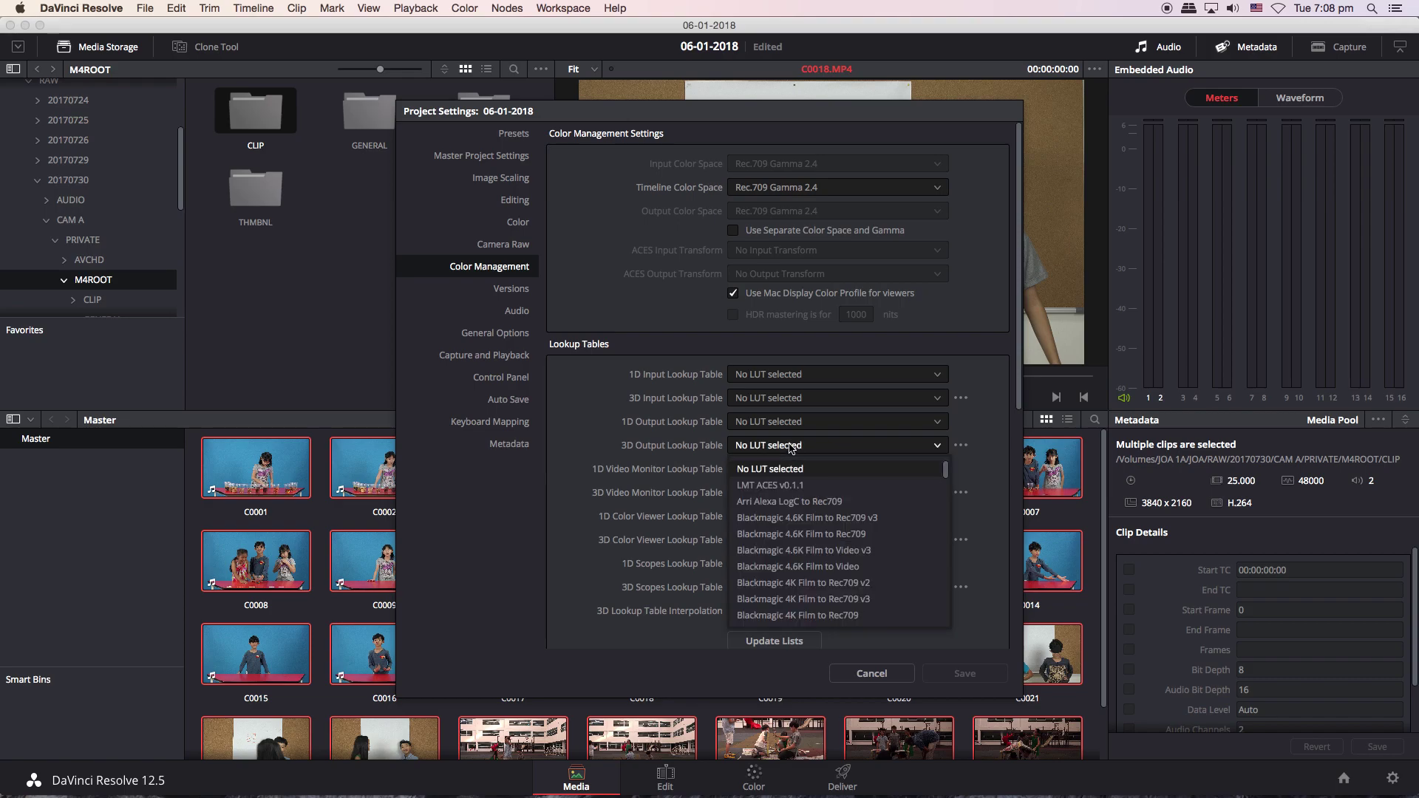
pyautogui.click(789, 502)
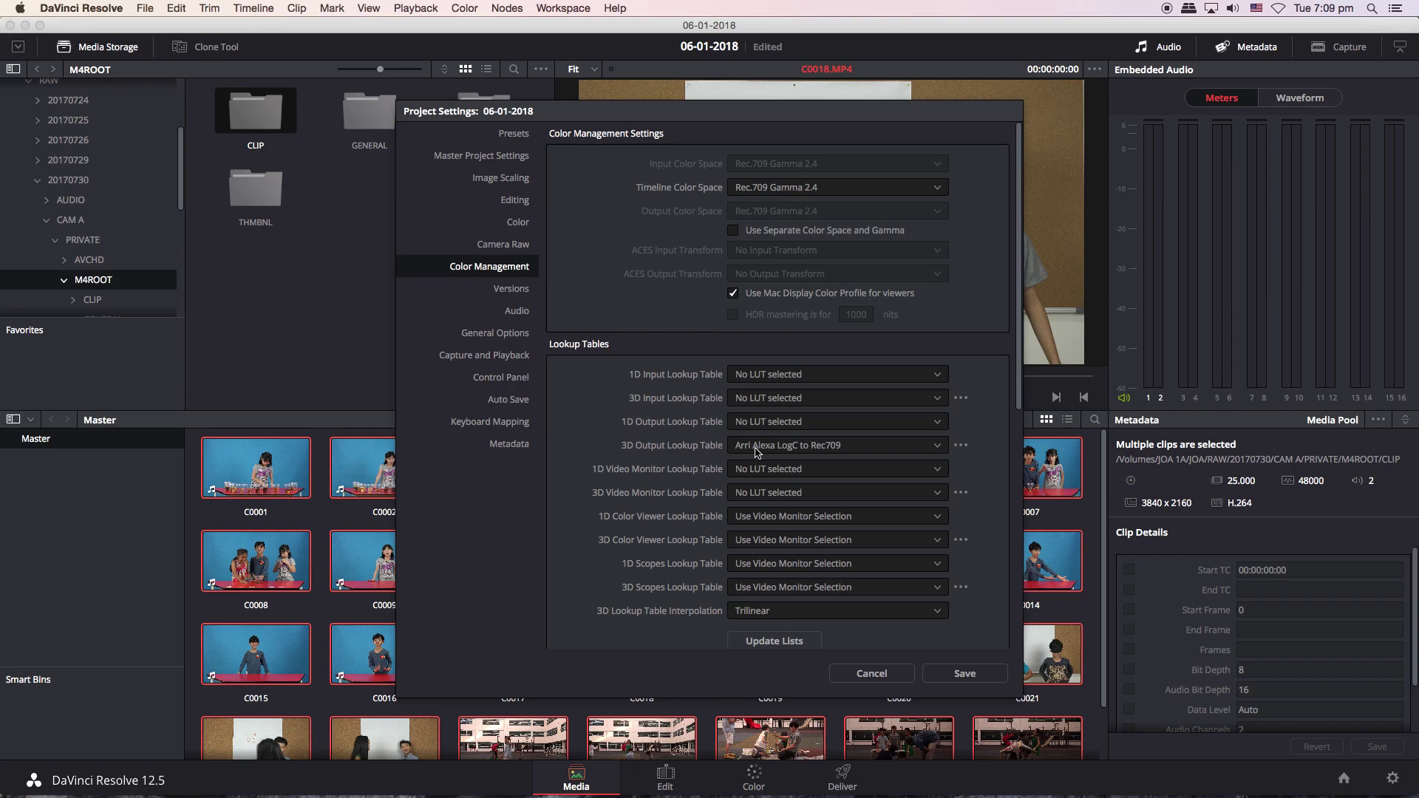
pyautogui.click(949, 676)
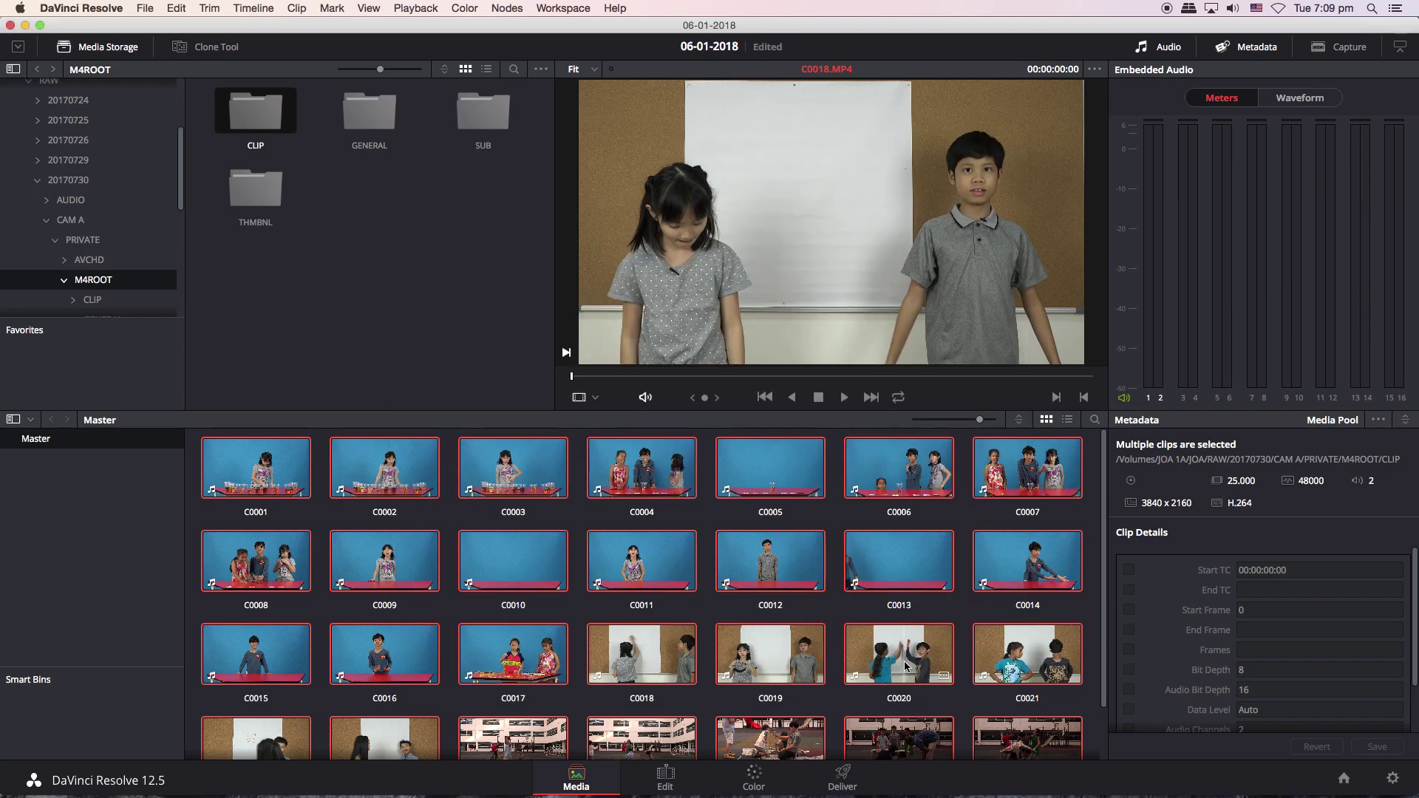
# Reopen Project Settings, close them unchanged, and switch to the Edit page.
pyautogui.click(1393, 778)
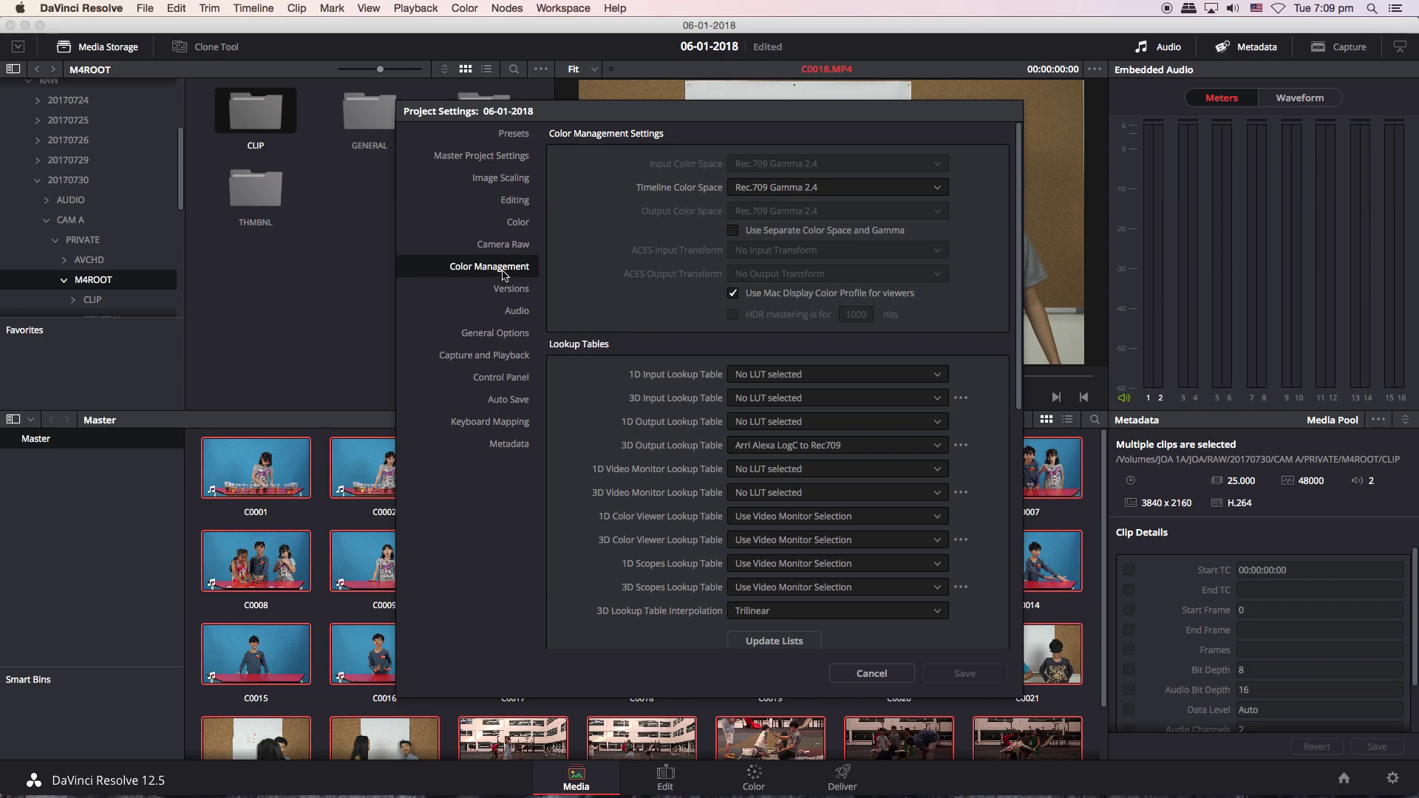
pyautogui.click(872, 674)
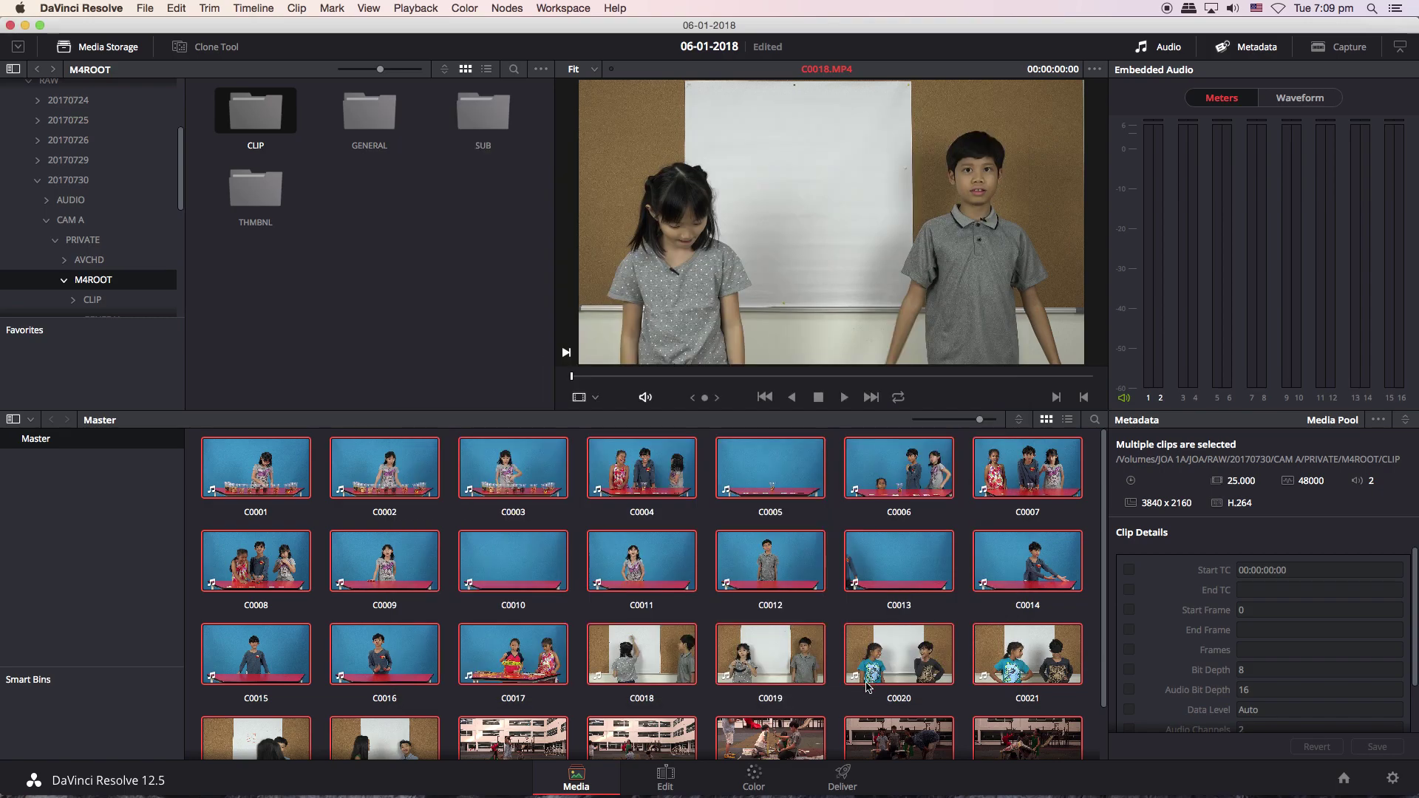
pyautogui.click(665, 776)
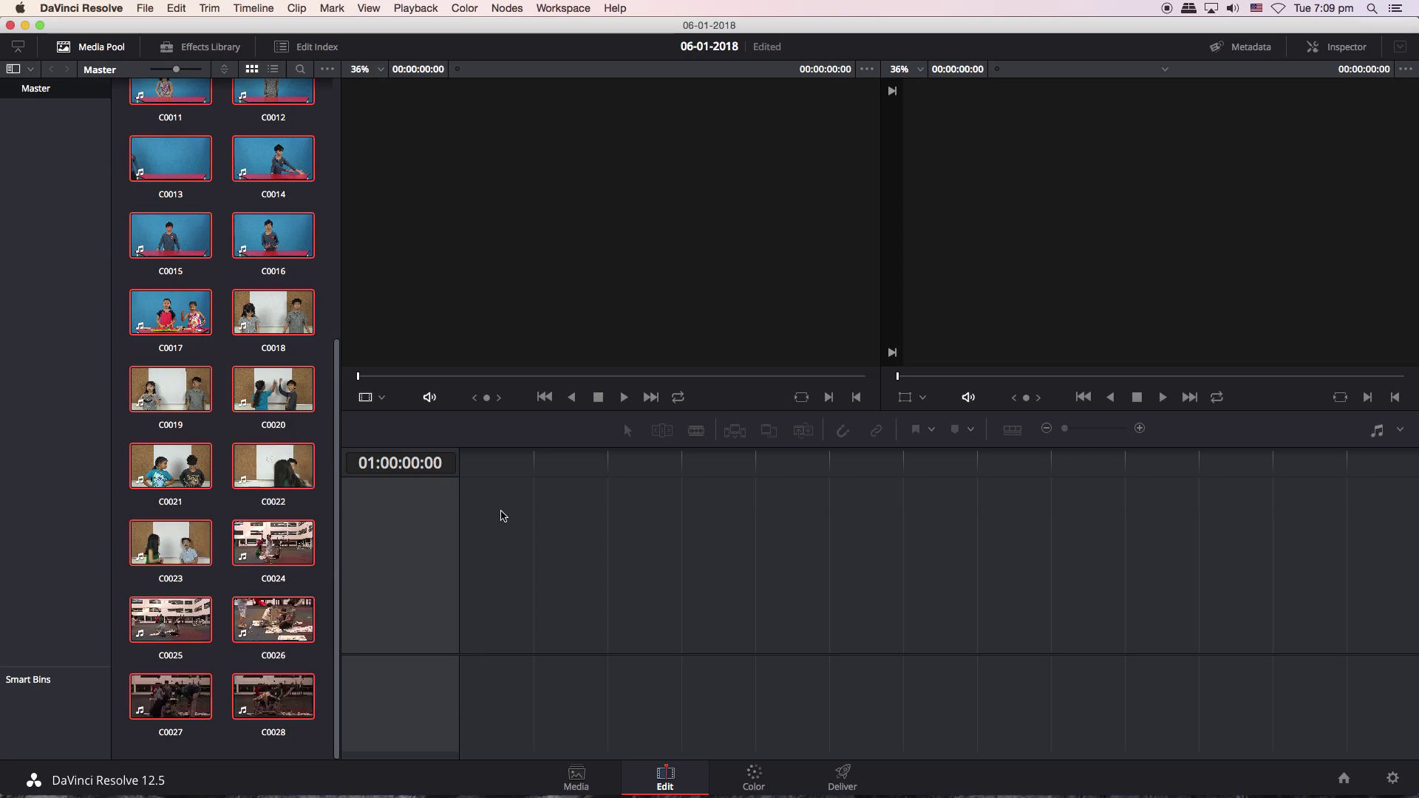
# Create Timeline 1 from all 28 pool clips, then move the playhead to 01:20:34:14.
pyautogui.press('super+n')
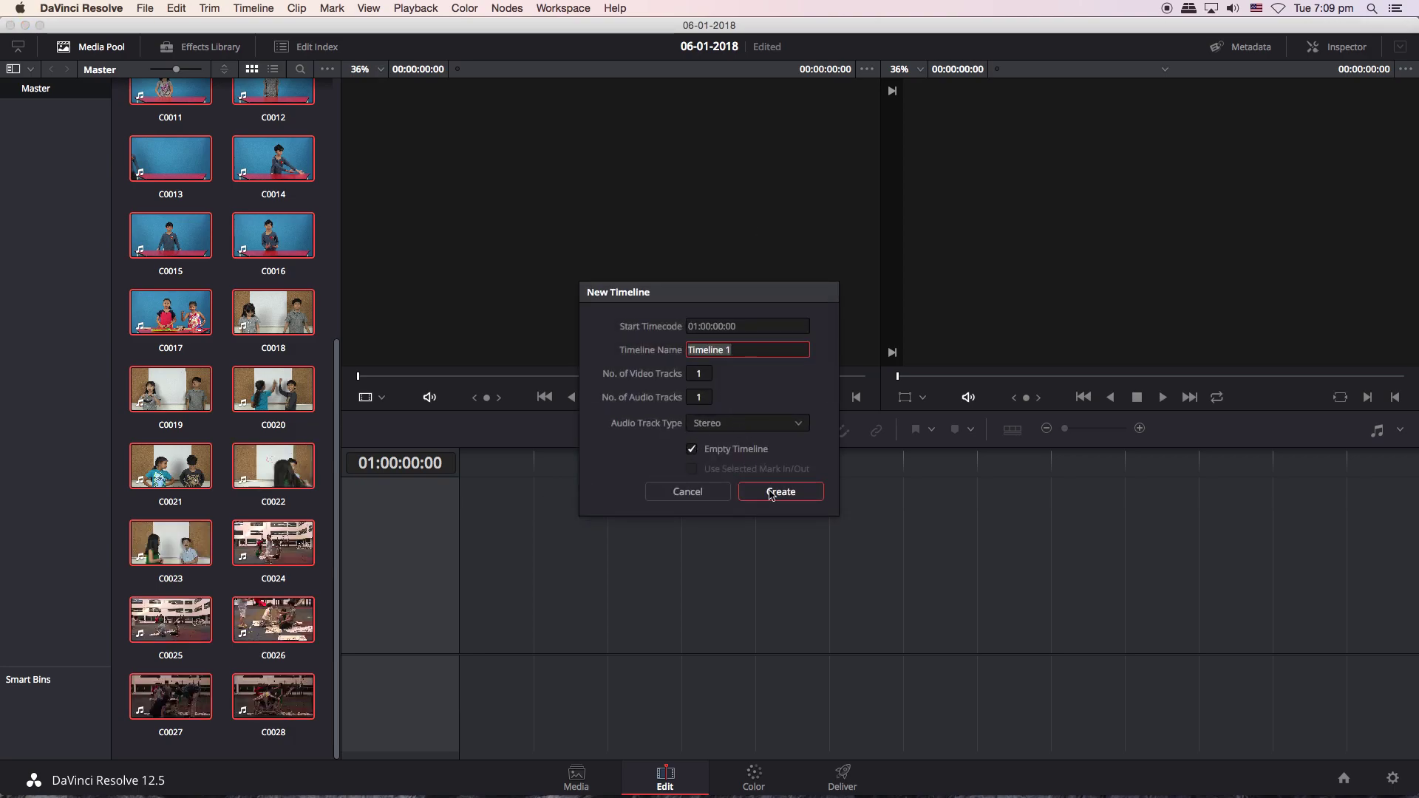
pyautogui.click(770, 495)
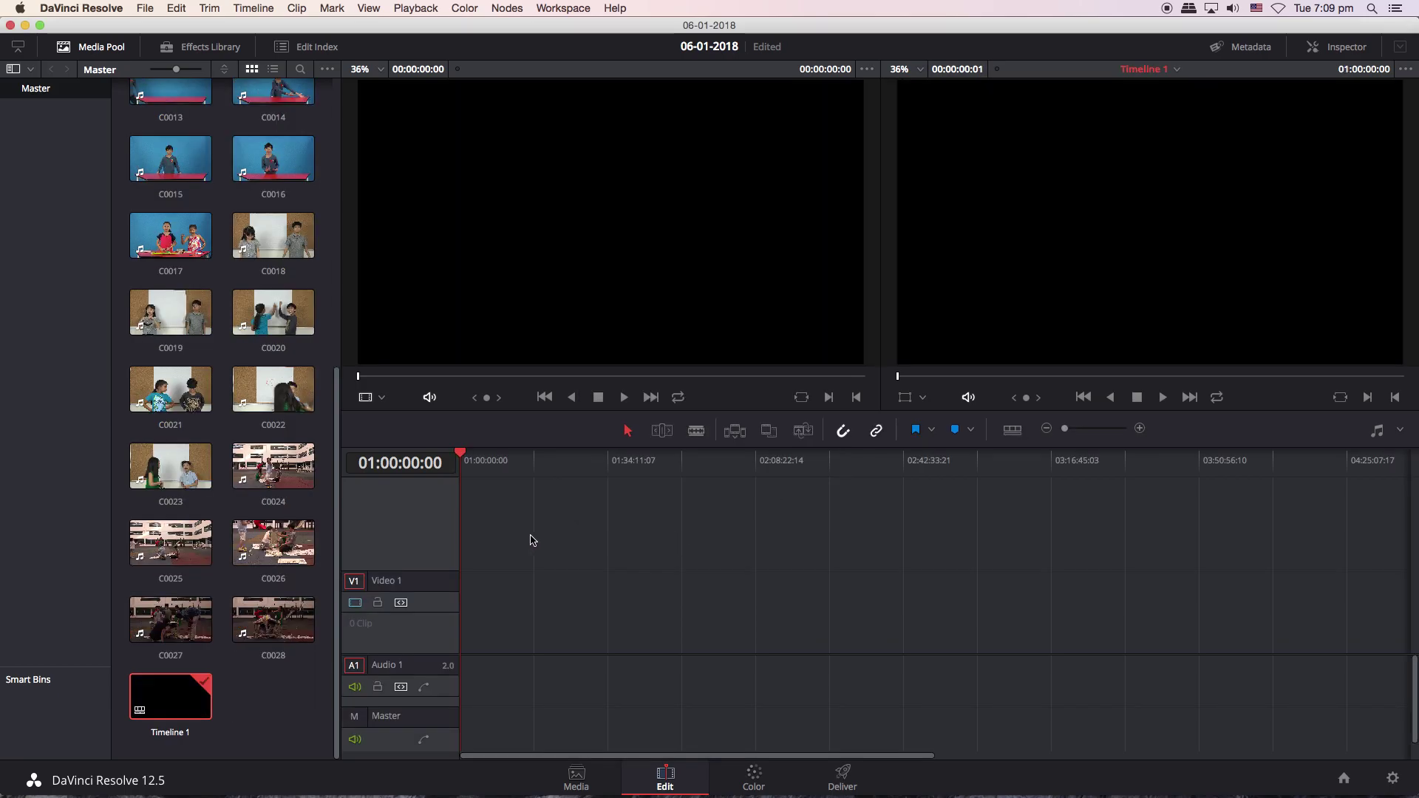
pyautogui.press('BackSpace')
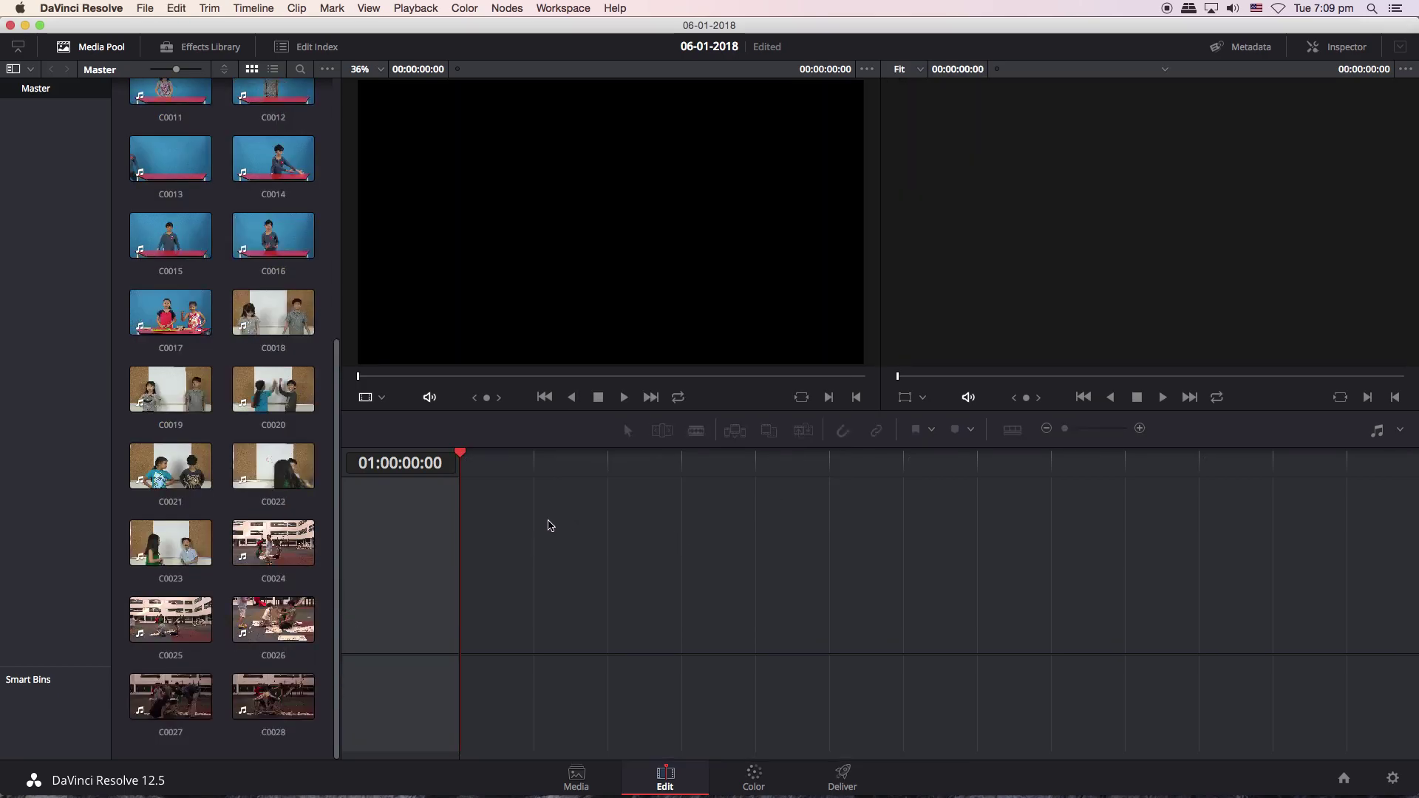
pyautogui.press('super+n')
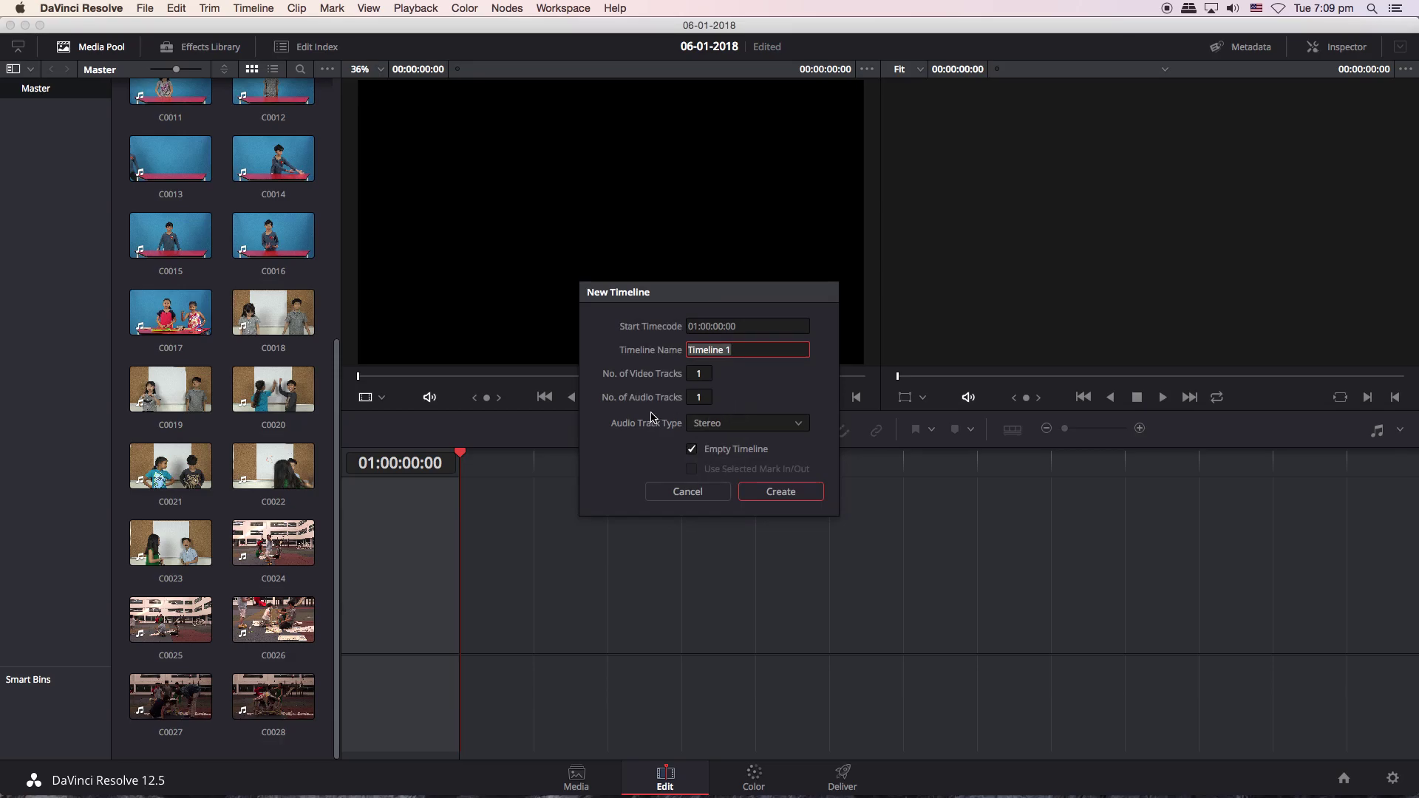
pyautogui.click(692, 449)
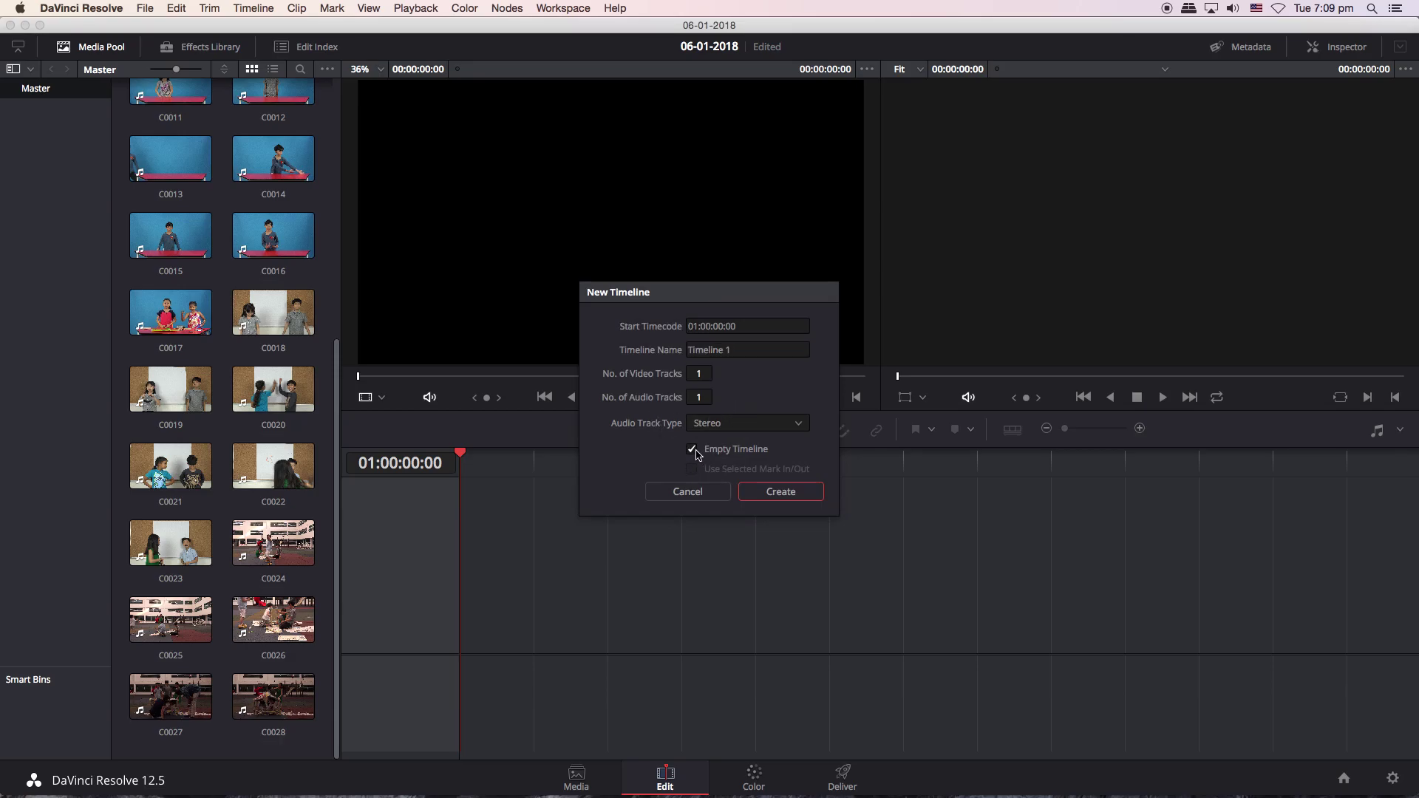
pyautogui.click(770, 493)
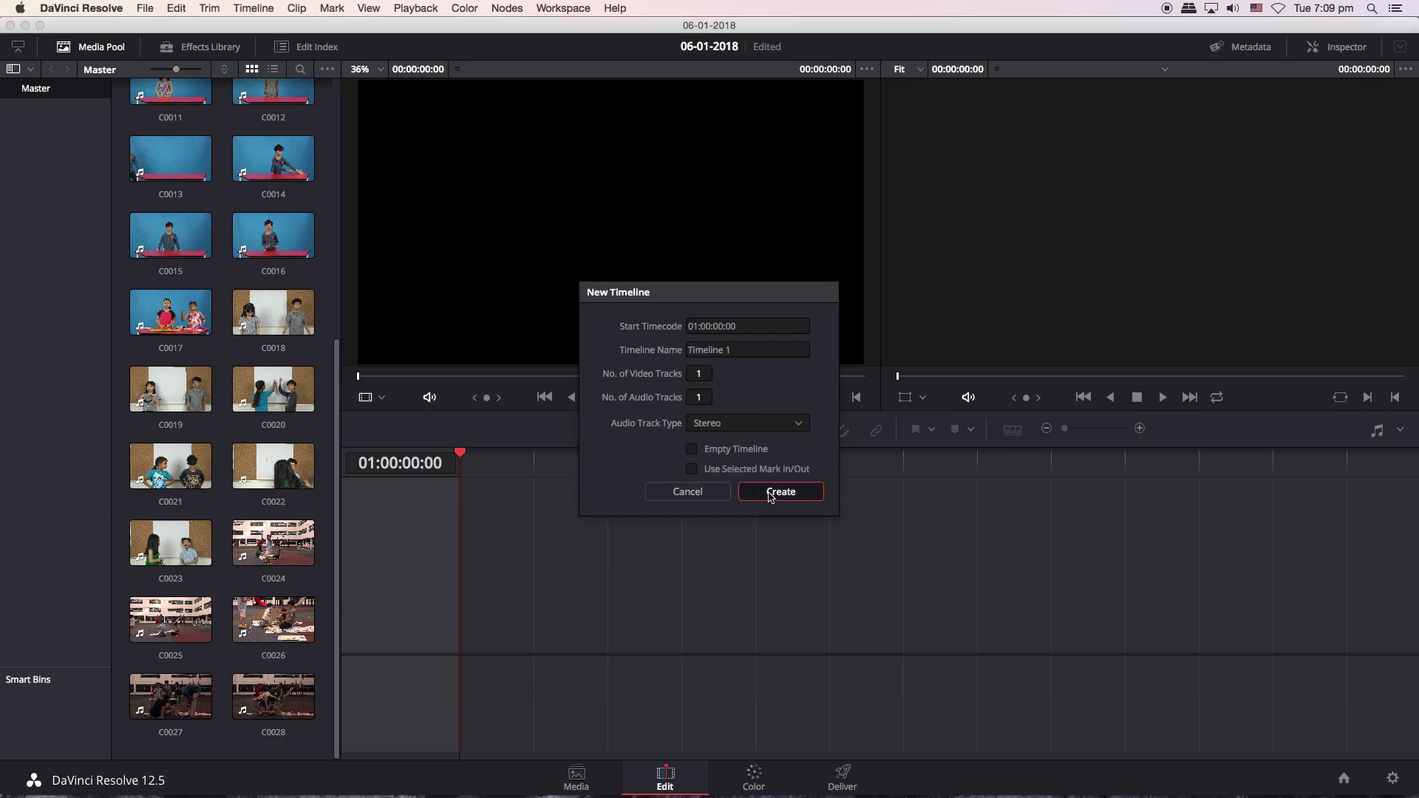
pyautogui.press('super+z')
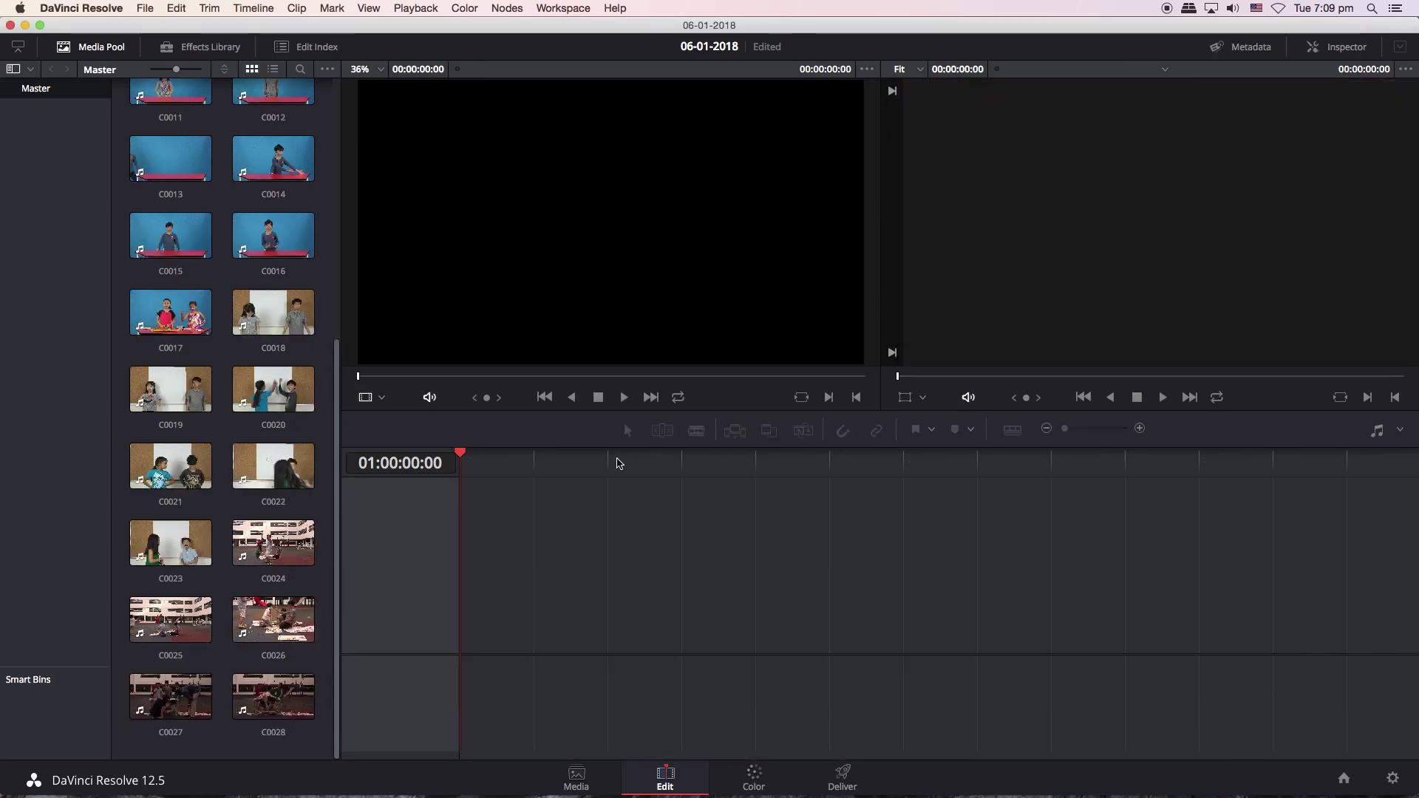
pyautogui.press('super+n')
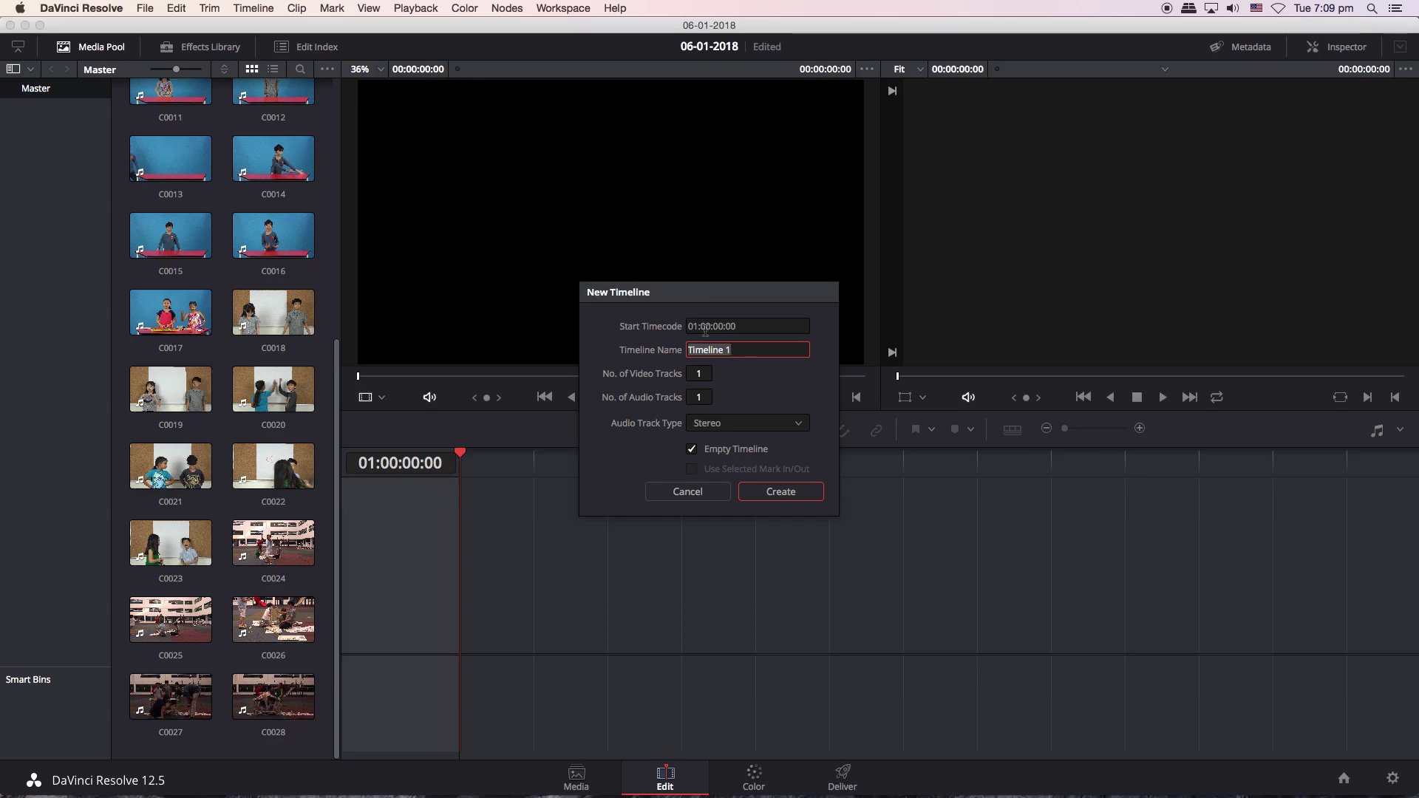
pyautogui.click(699, 450)
pyautogui.click(755, 490)
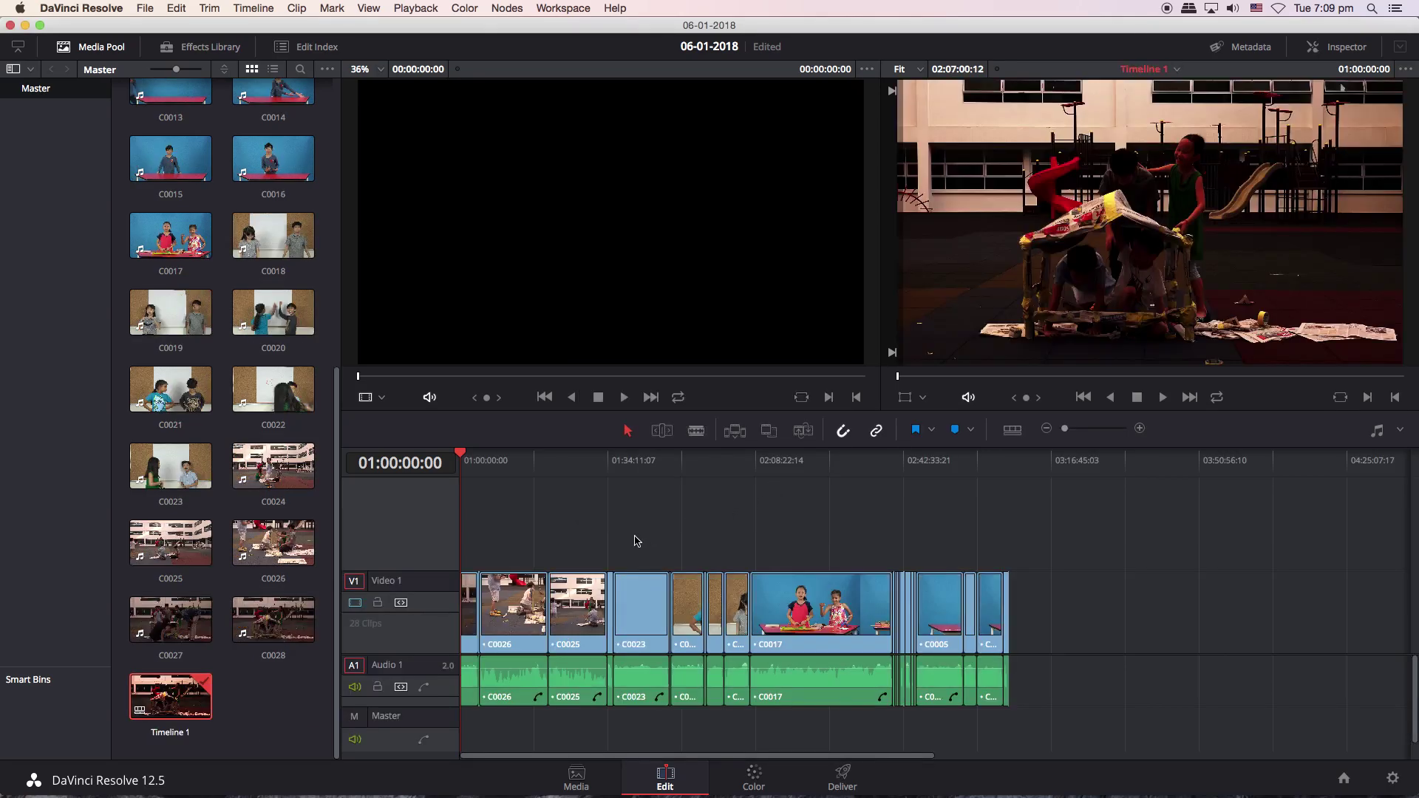
pyautogui.moveTo(481, 459); pyautogui.dragTo(547, 474)
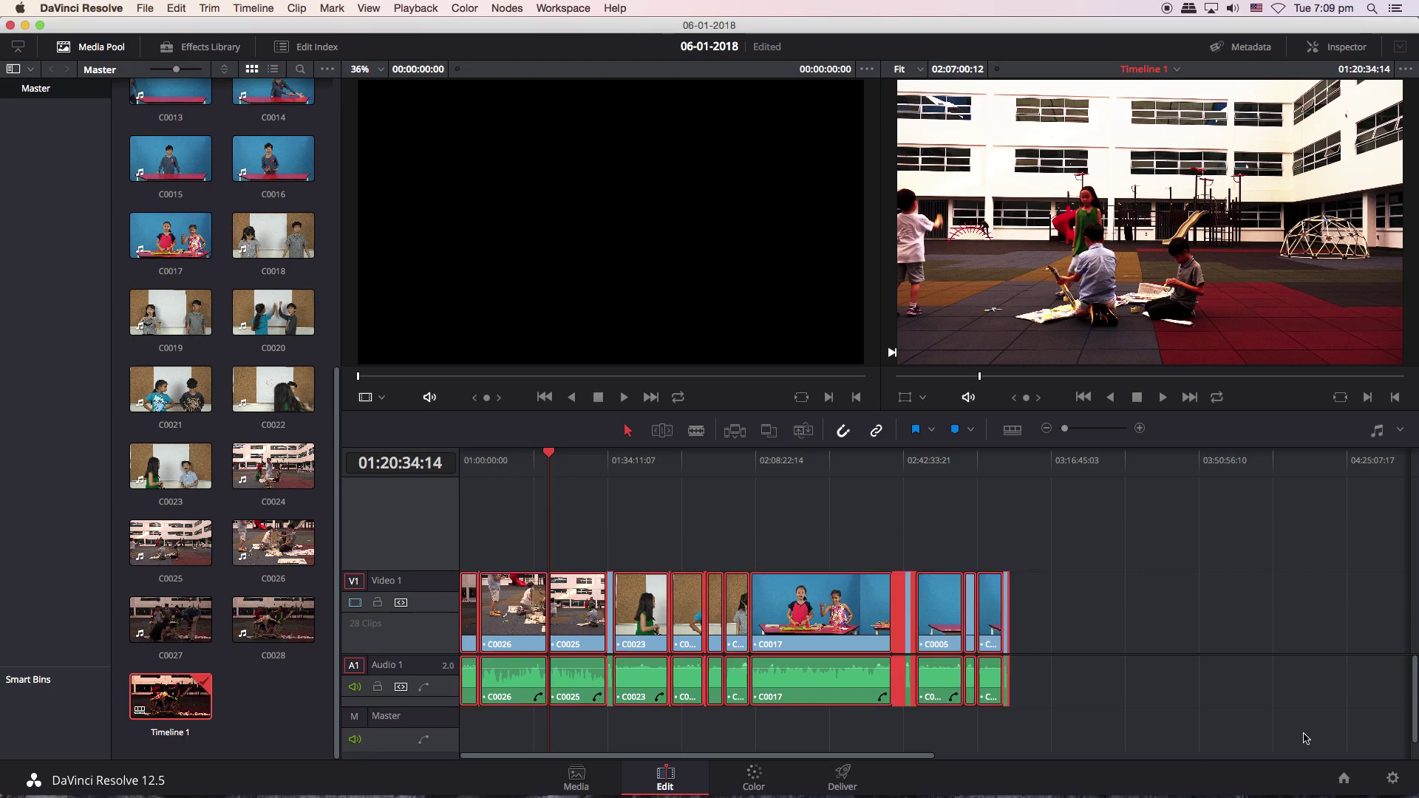
# On the Color page's Data Burn, enable Source Timecode and Source Clip Name, leaving Source File Name off.
pyautogui.click(761, 777)
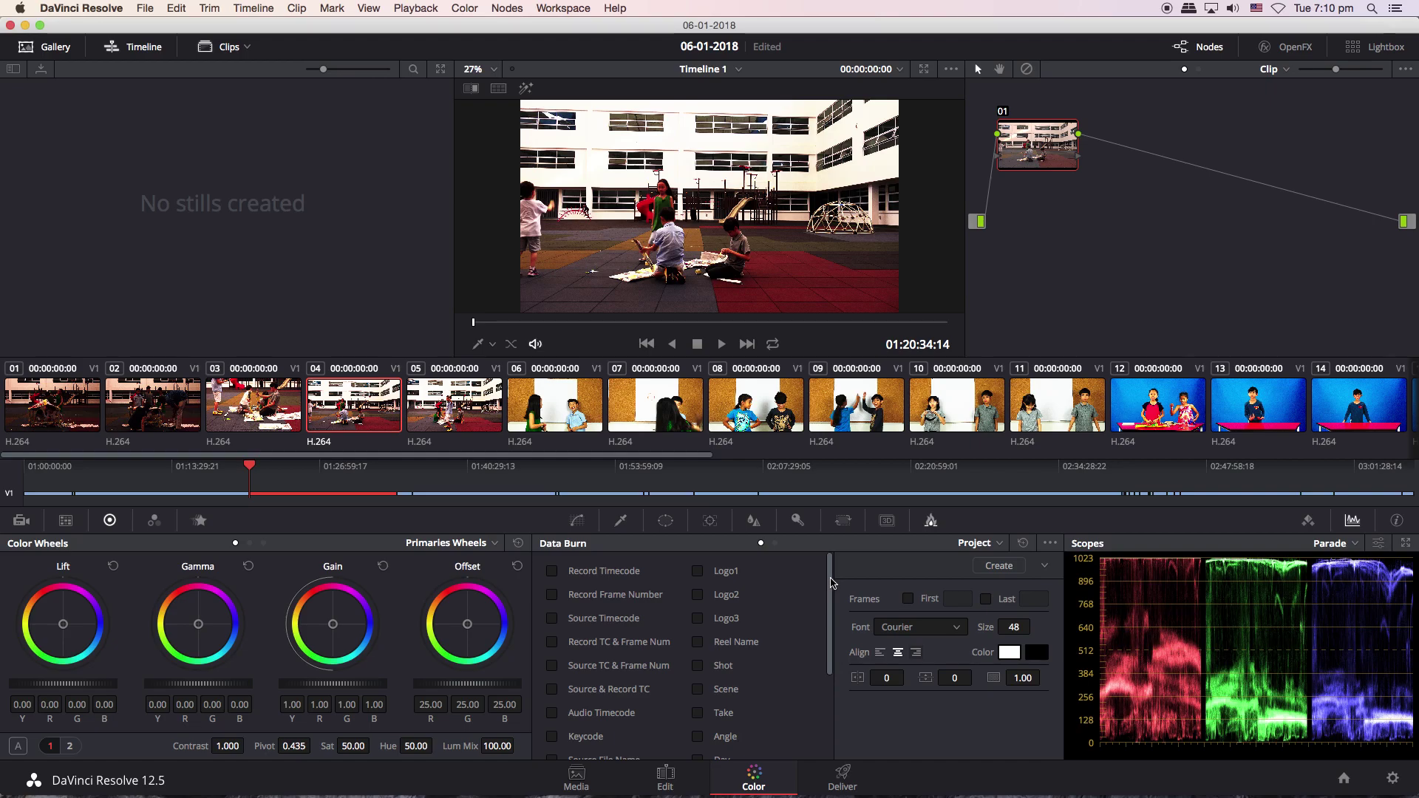
pyautogui.moveTo(826, 585); pyautogui.dragTo(818, 560)
pyautogui.click(554, 619)
pyautogui.moveTo(831, 602); pyautogui.dragTo(809, 711)
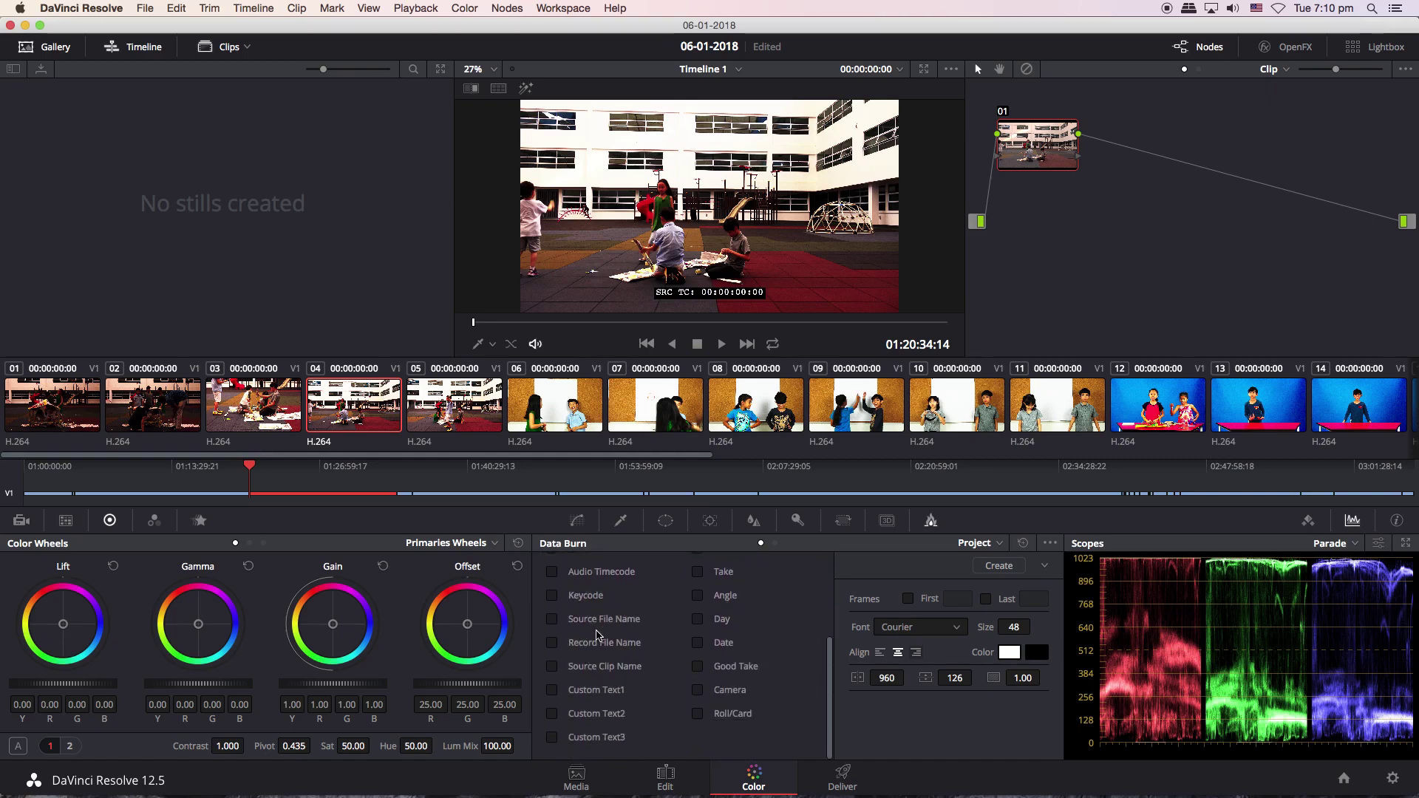
pyautogui.click(554, 619)
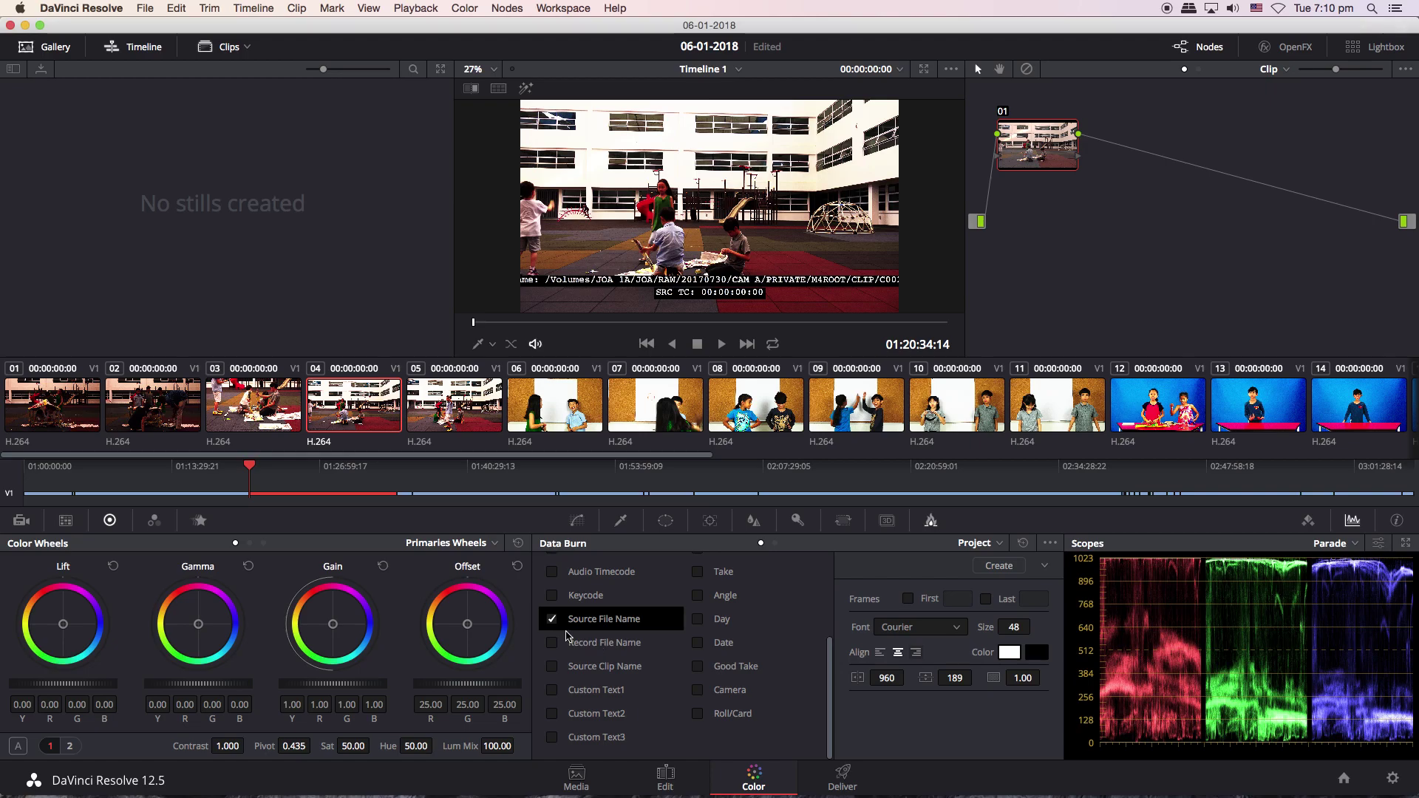
pyautogui.click(554, 621)
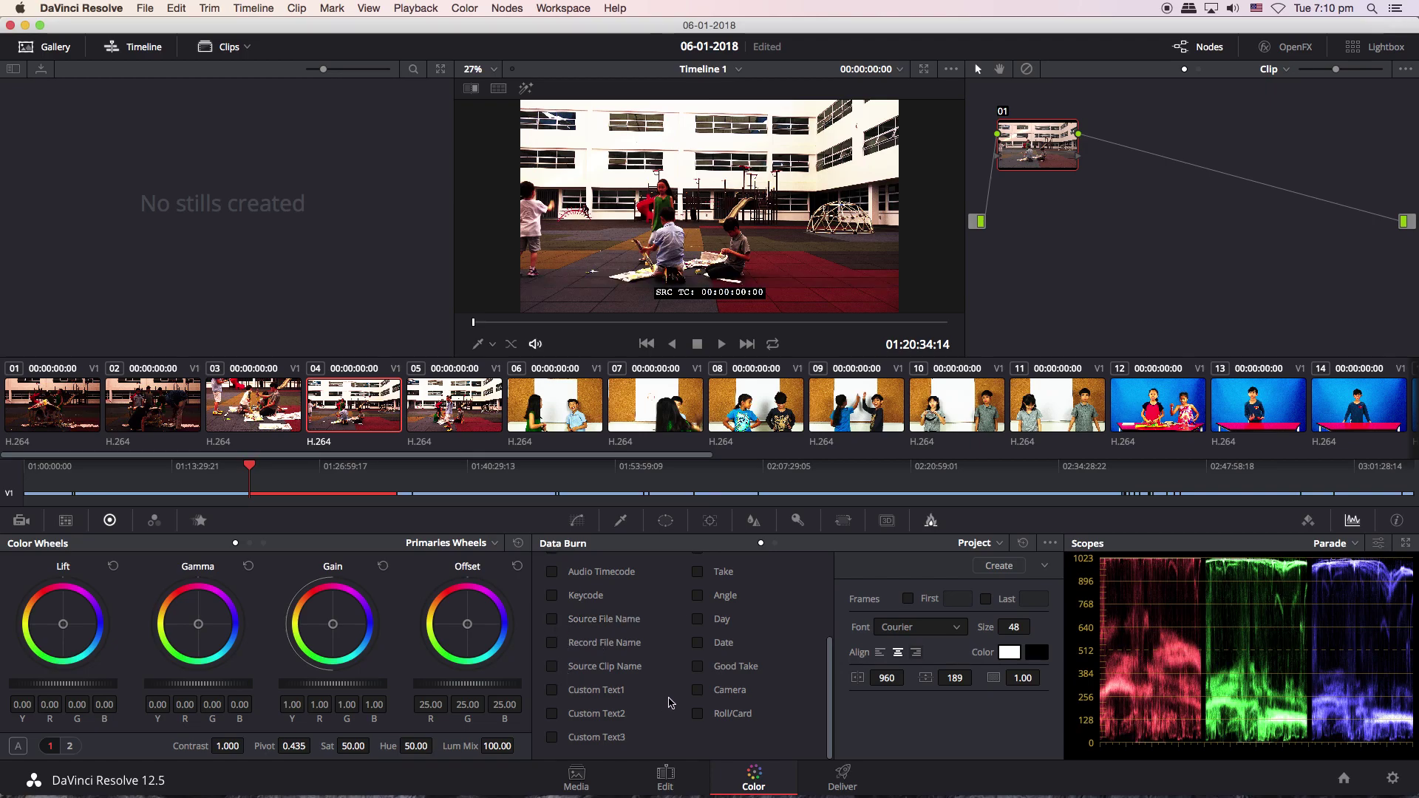
pyautogui.click(551, 666)
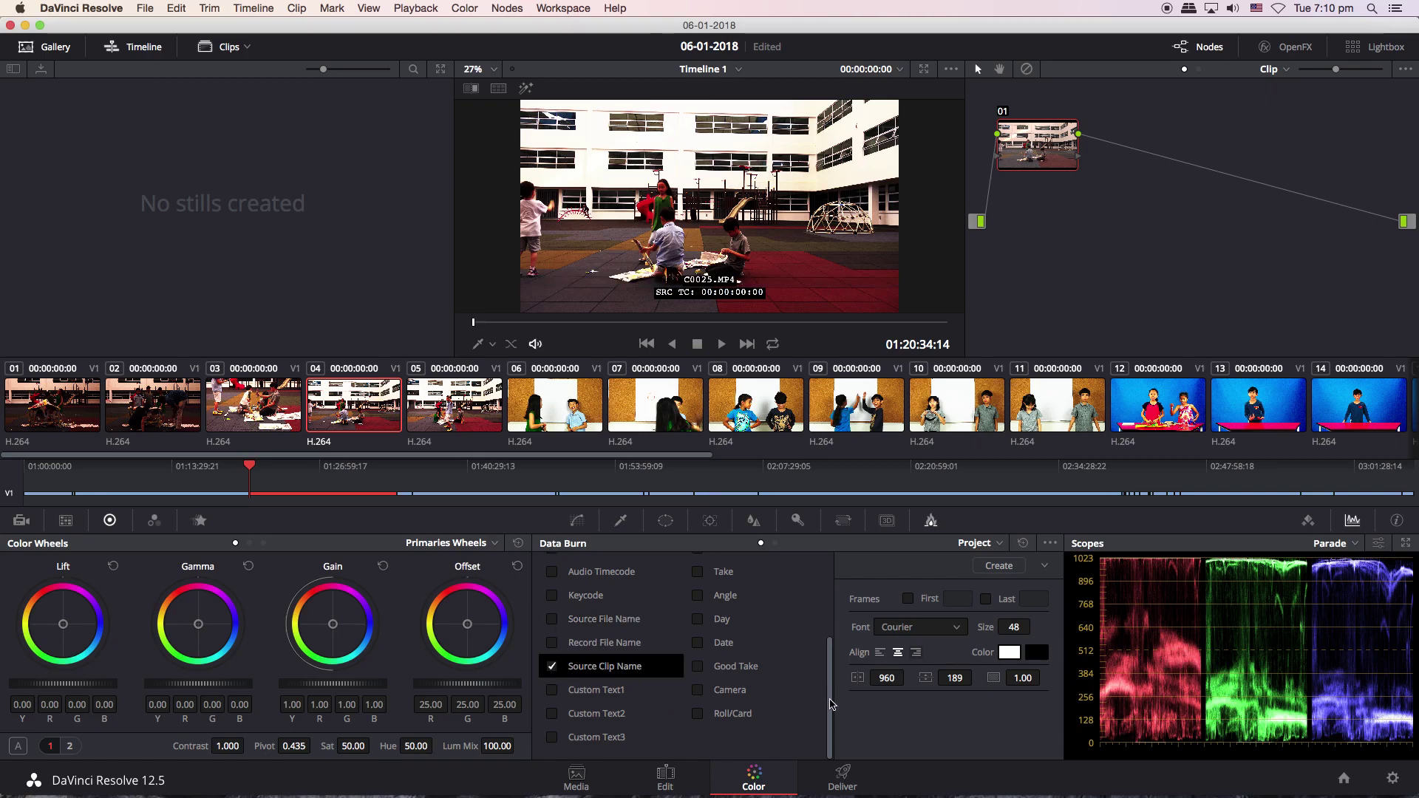
pyautogui.moveTo(830, 704); pyautogui.dragTo(829, 581)
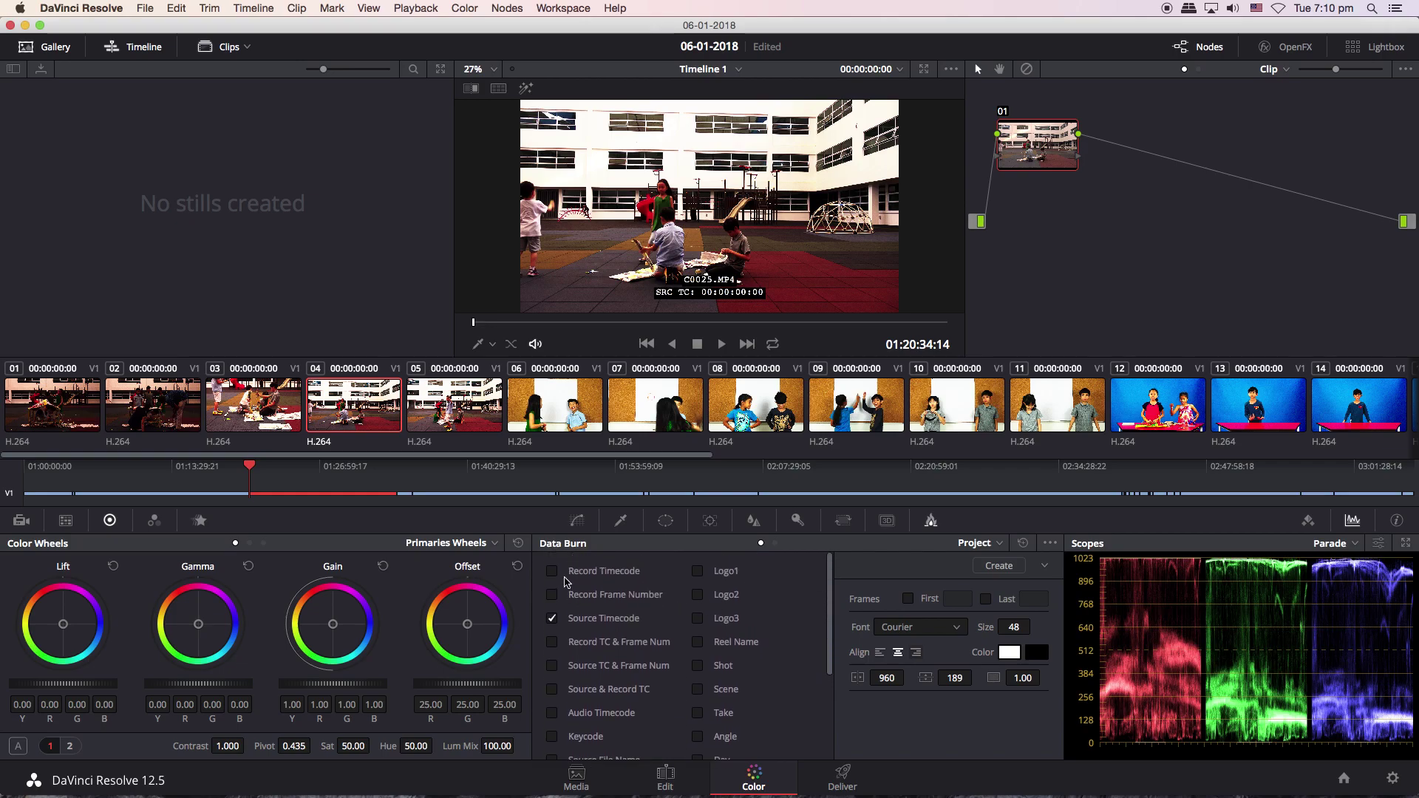
# Toggle the Record Timecode burn-in off and on, ending with it shown alongside the source overlays.
pyautogui.click(552, 572)
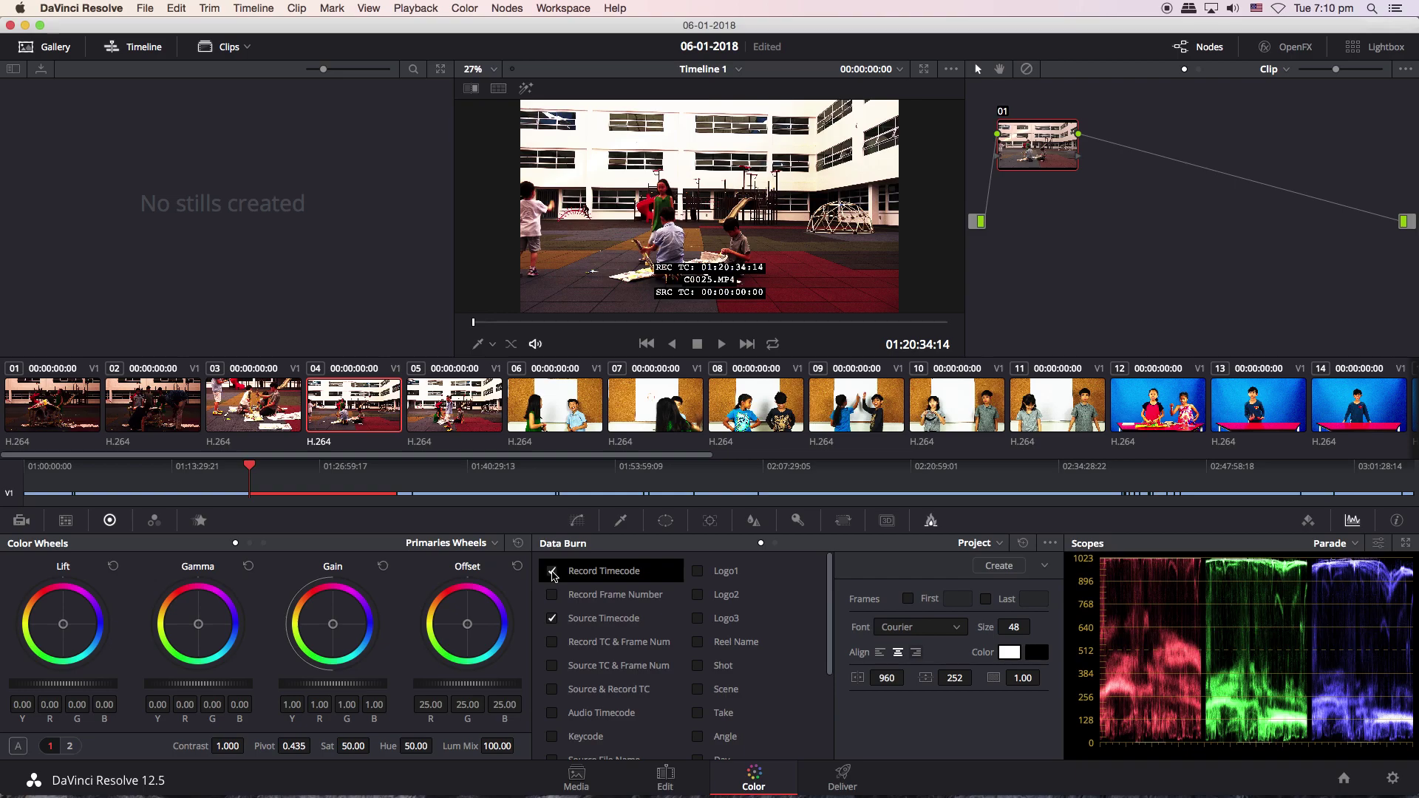
pyautogui.click(552, 572)
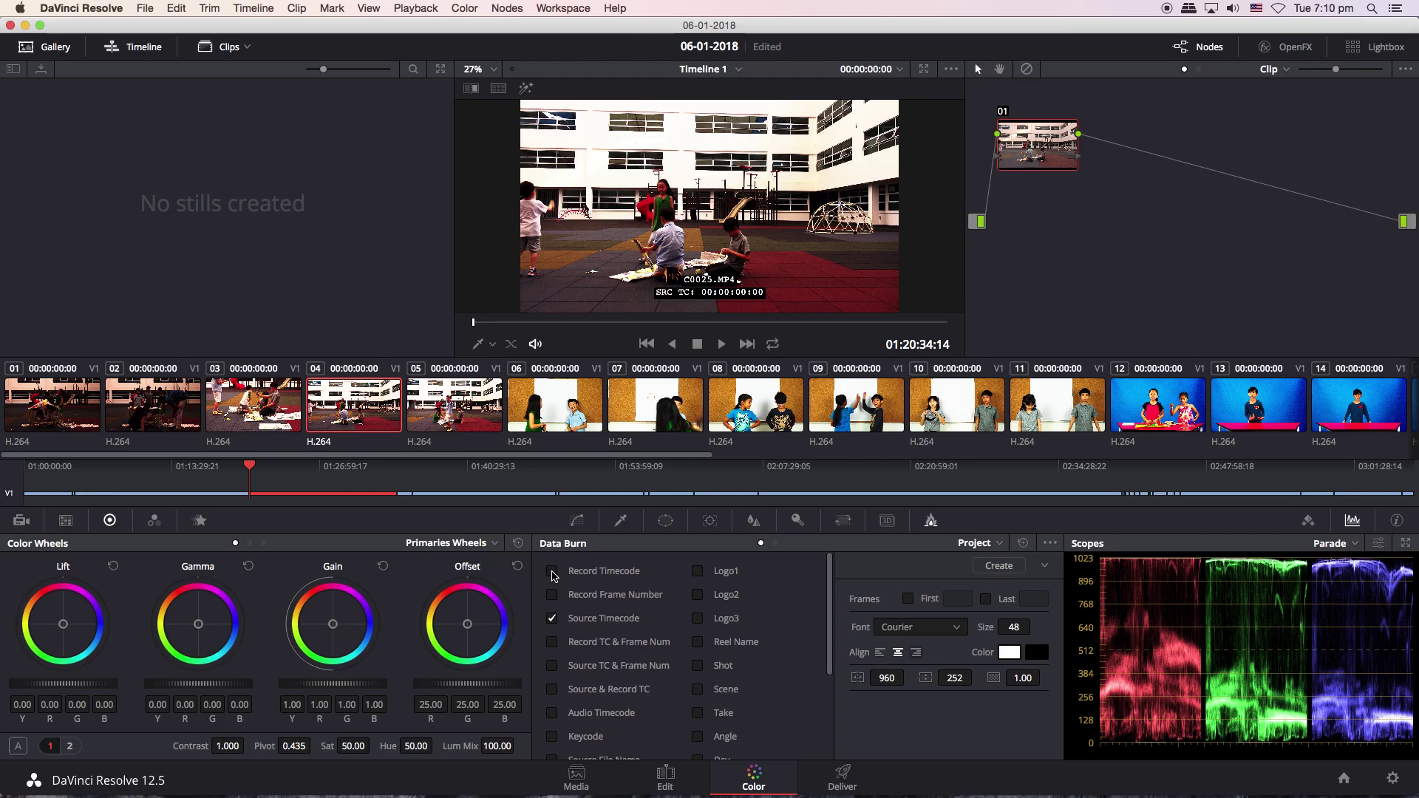
pyautogui.click(552, 572)
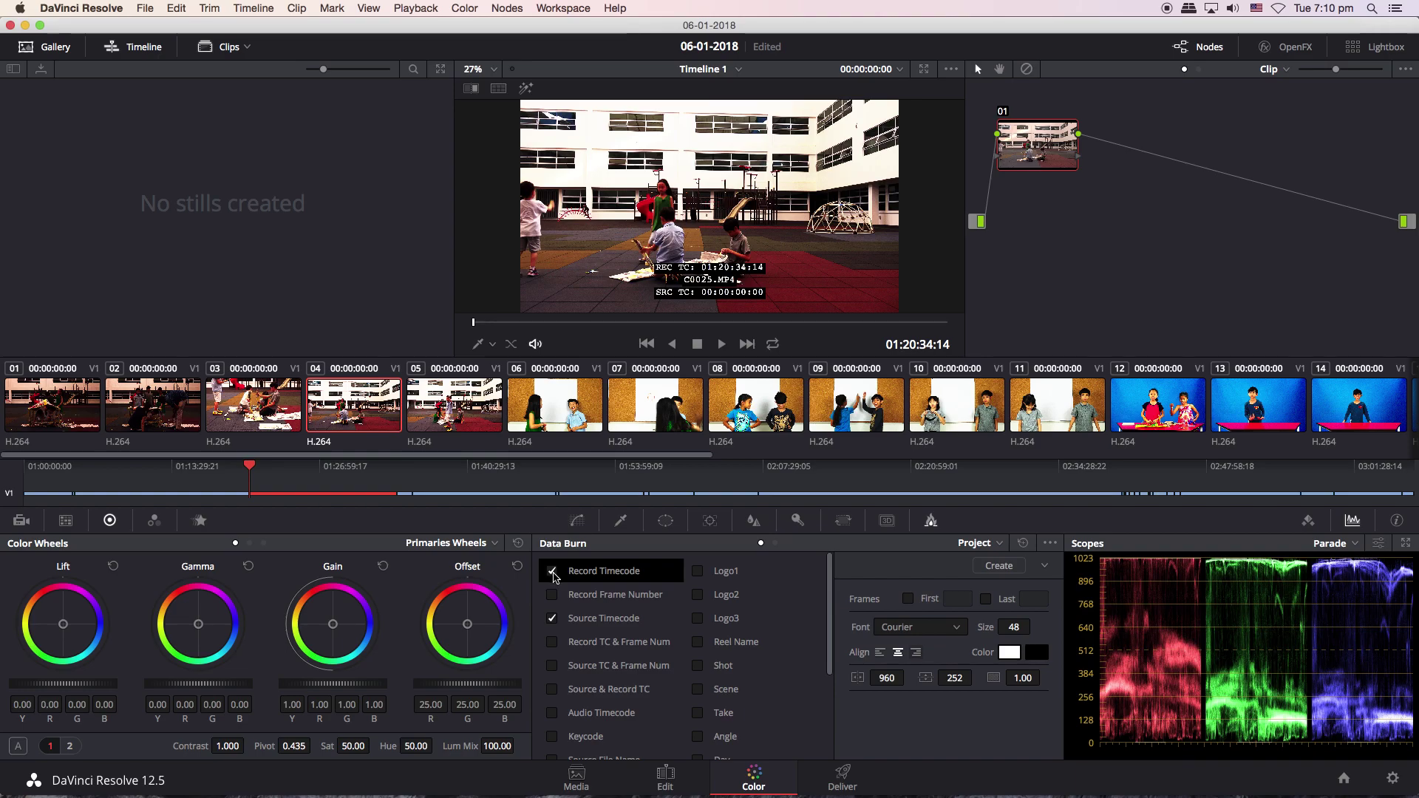
pyautogui.click(552, 572)
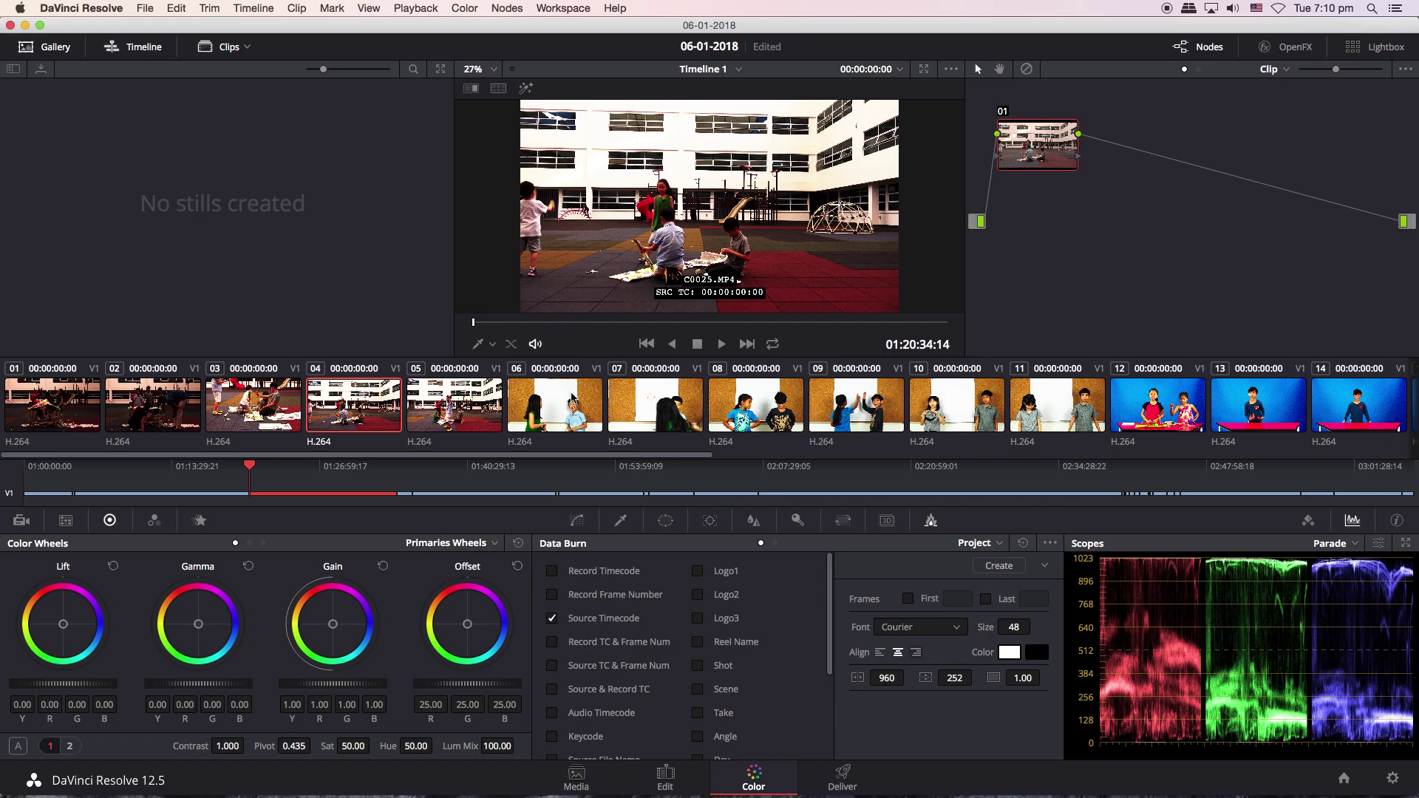
pyautogui.click(560, 576)
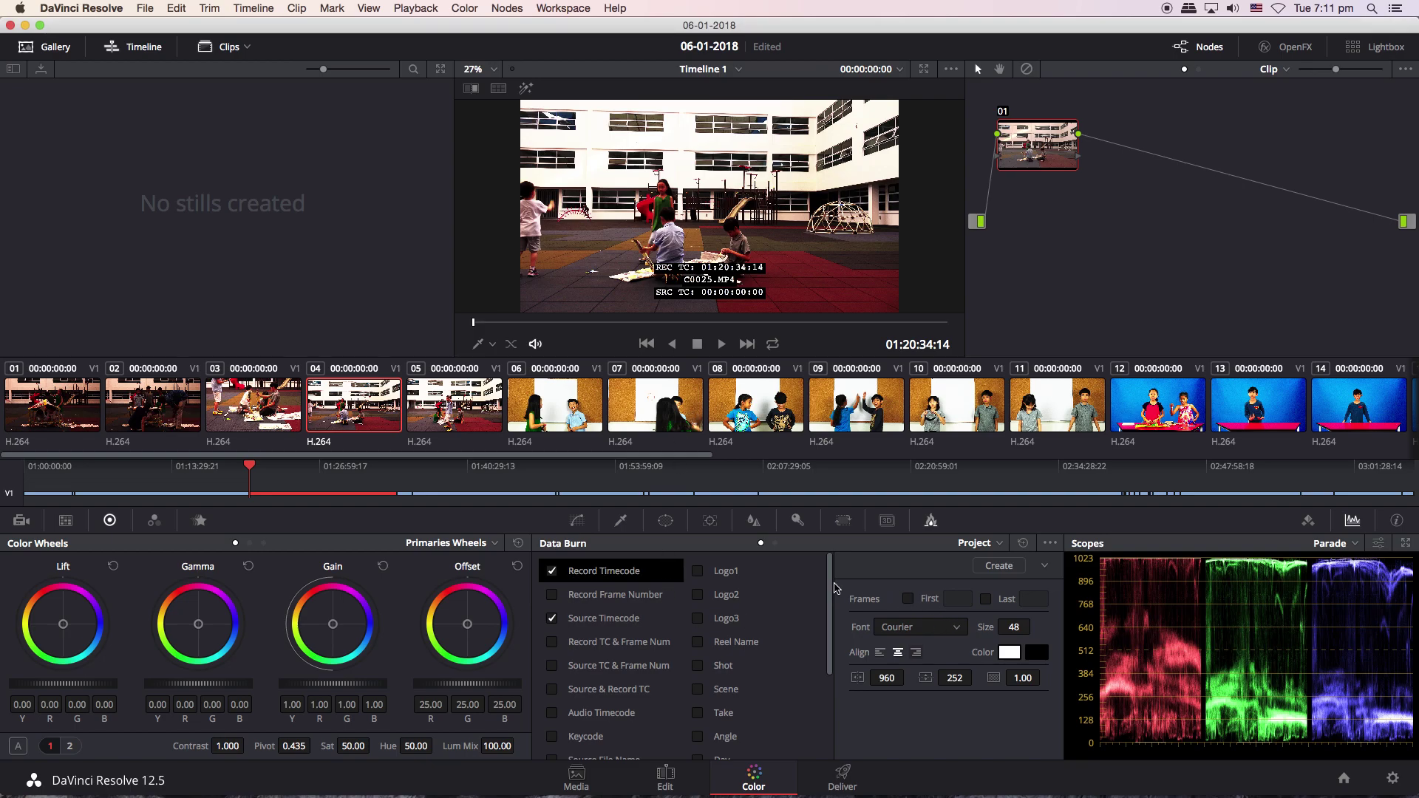
pyautogui.moveTo(830, 587); pyautogui.dragTo(811, 673)
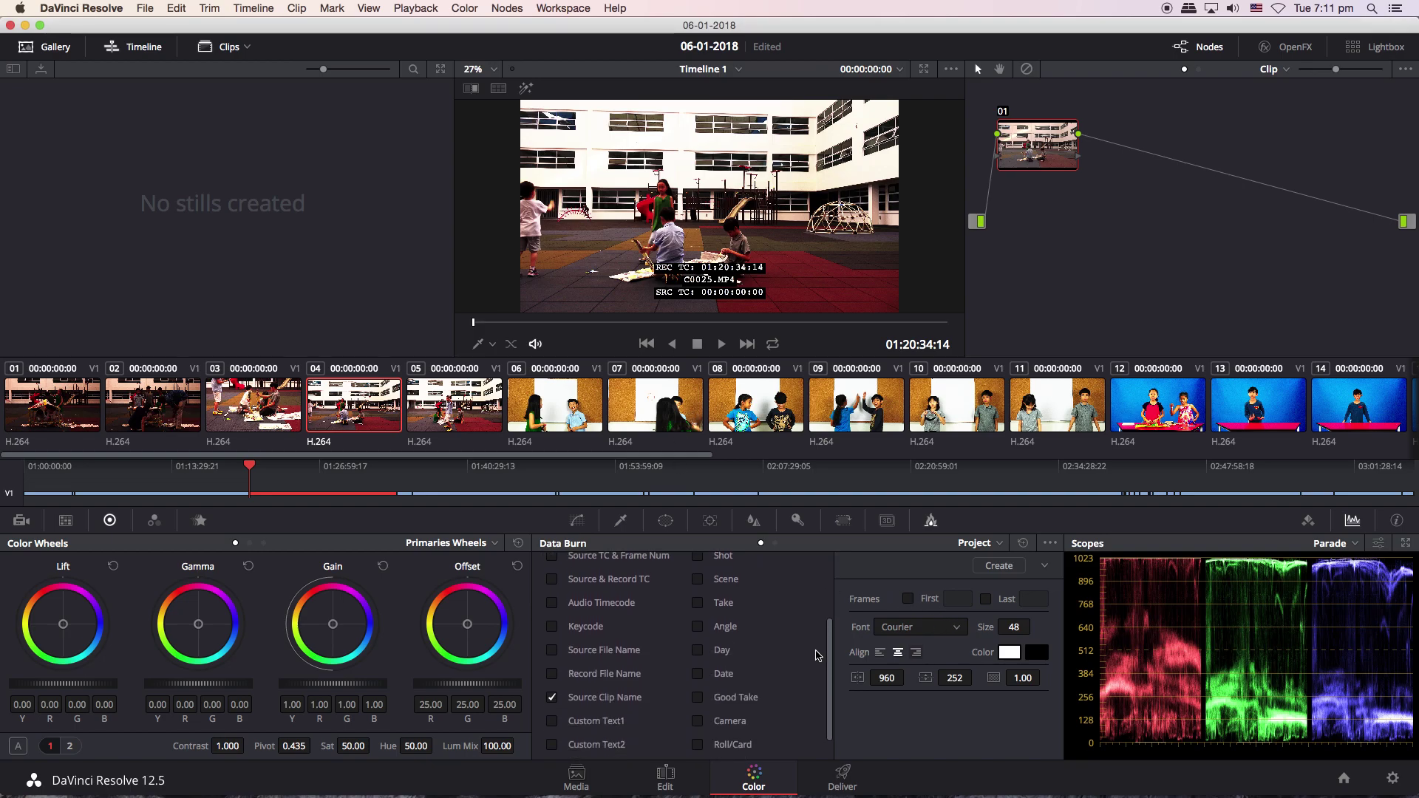
pyautogui.scroll(5, 809, 676)
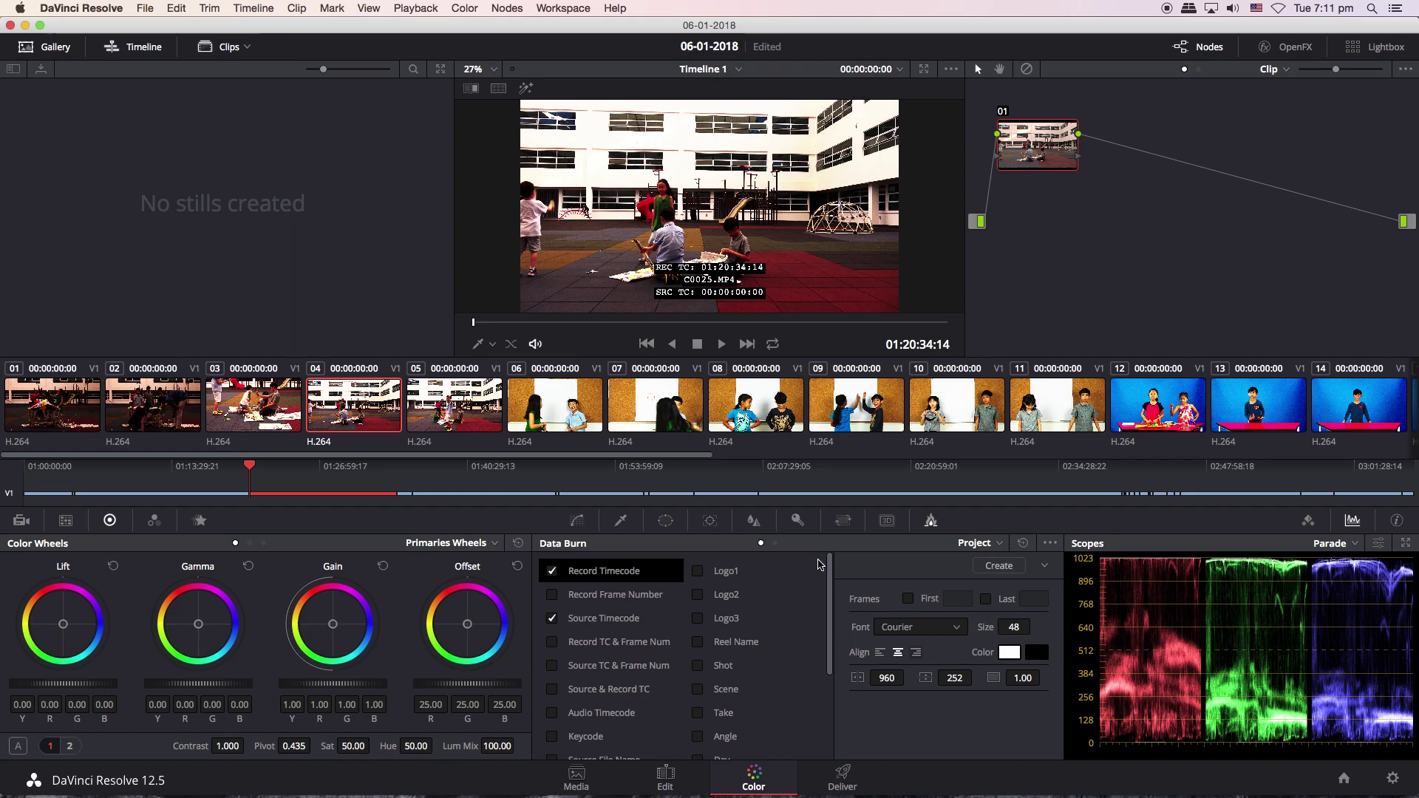
pyautogui.moveTo(833, 597); pyautogui.dragTo(816, 680)
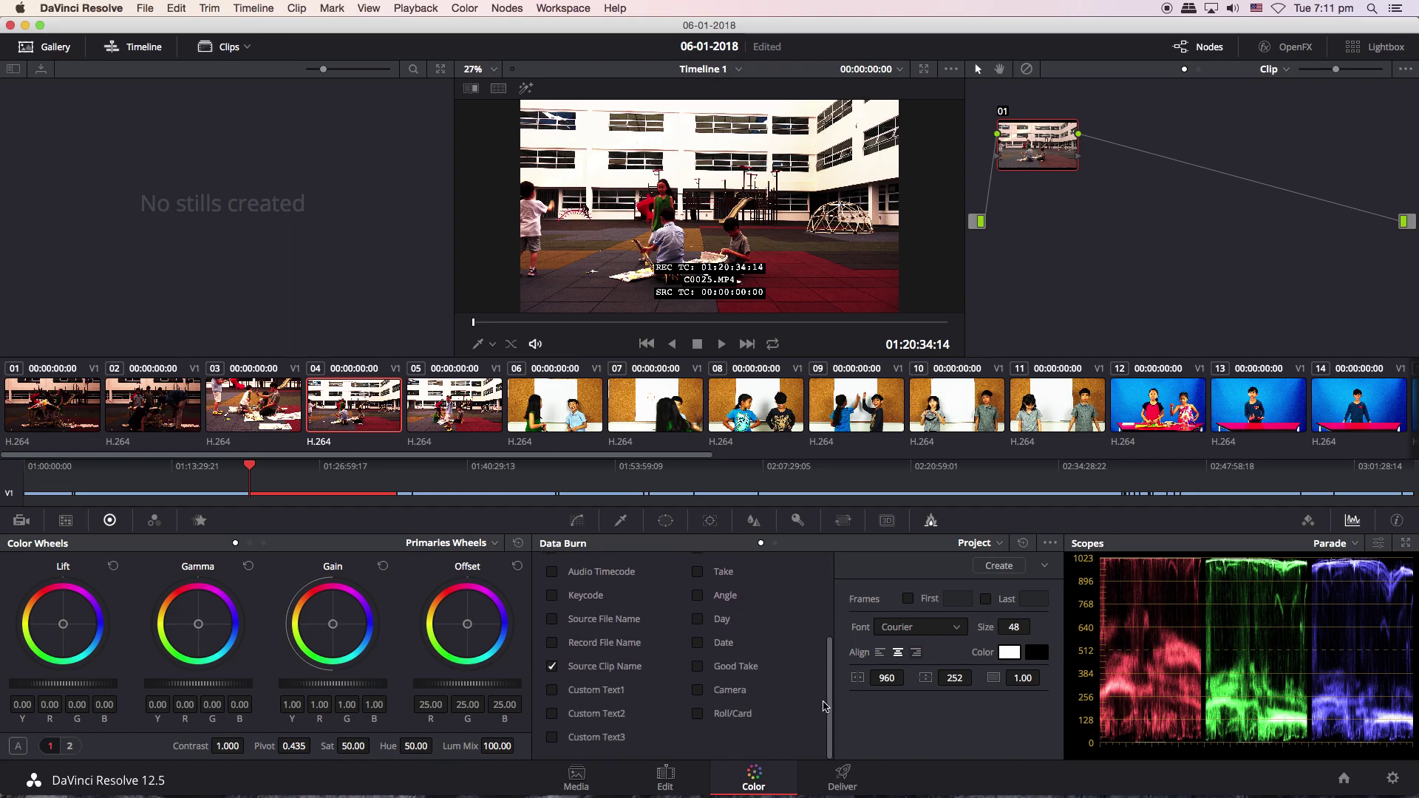
pyautogui.moveTo(830, 642)
pyautogui.mouseDown()
pyautogui.moveTo(830, 566)
pyautogui.moveTo(828, 739)
pyautogui.mouseUp()
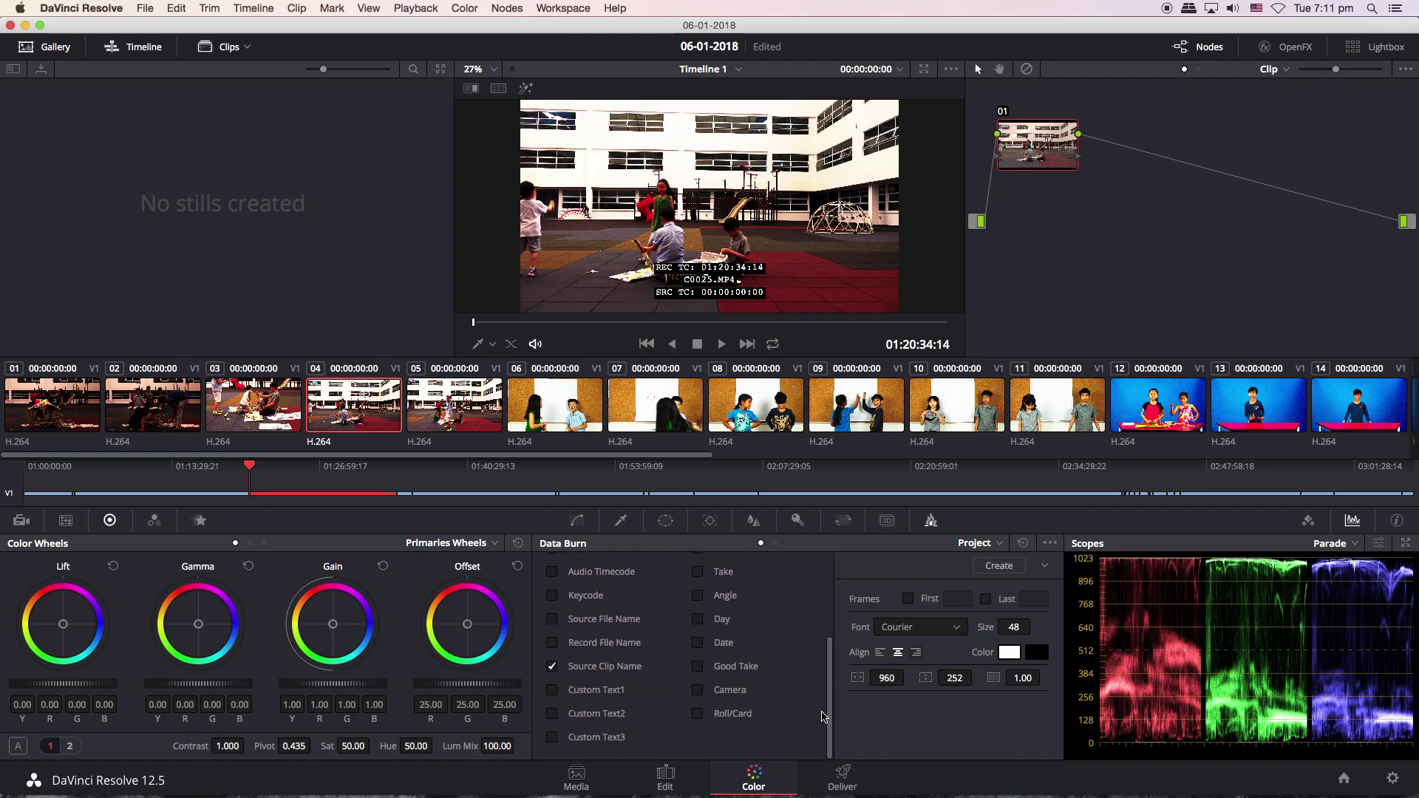
# On the Deliver page, set the codec to Apple ProRes 422 and browse formats, keeping QuickTime.
pyautogui.click(848, 785)
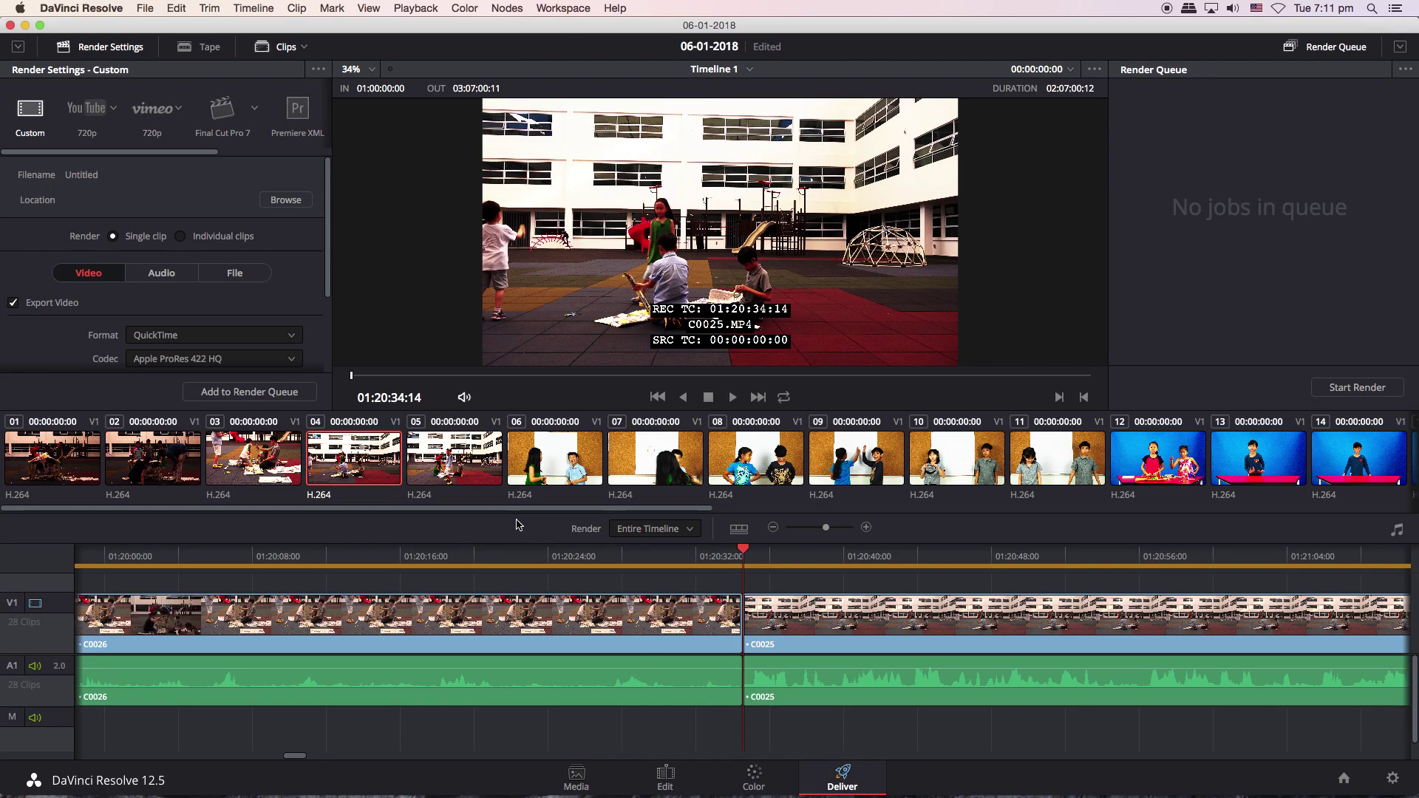
pyautogui.scroll(-3, 317, 283)
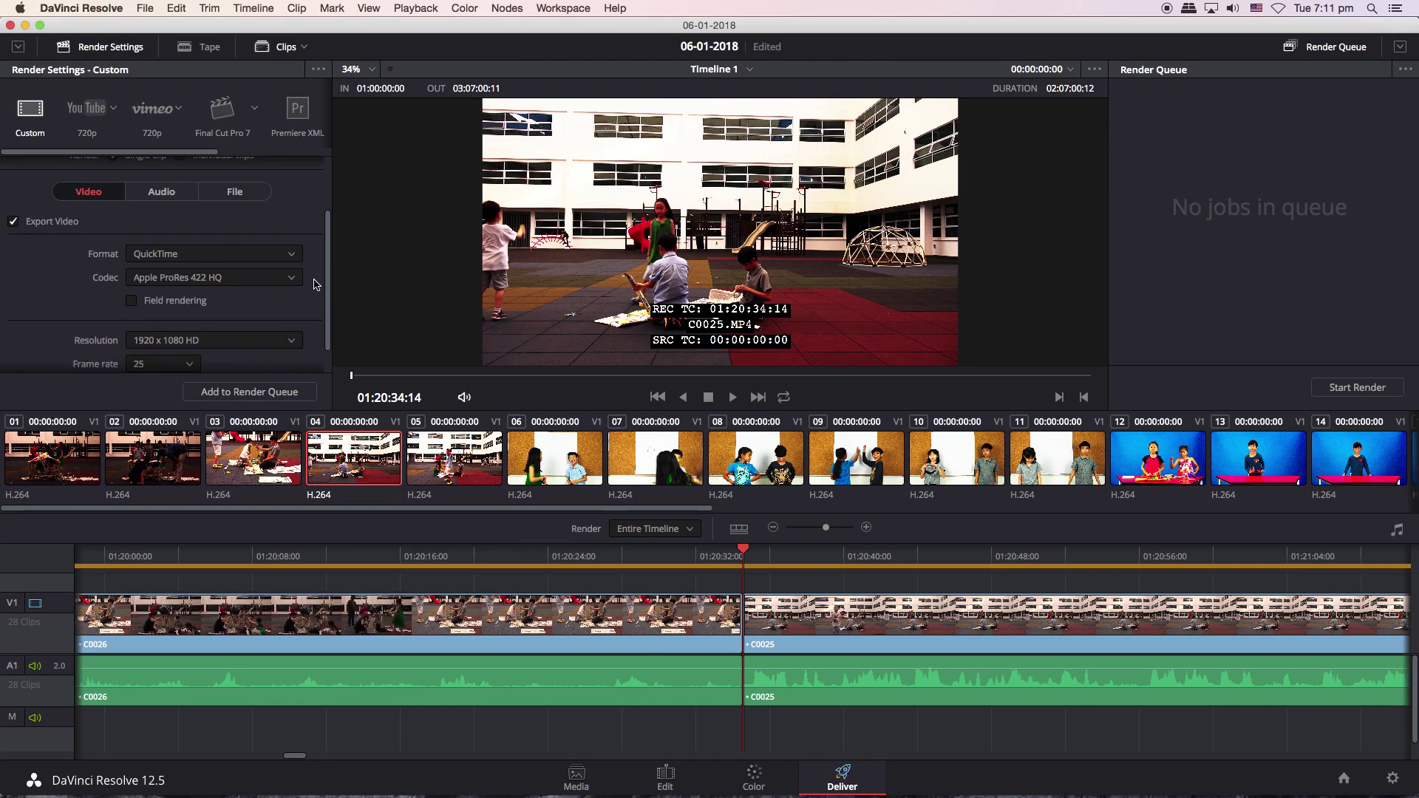
pyautogui.click(240, 278)
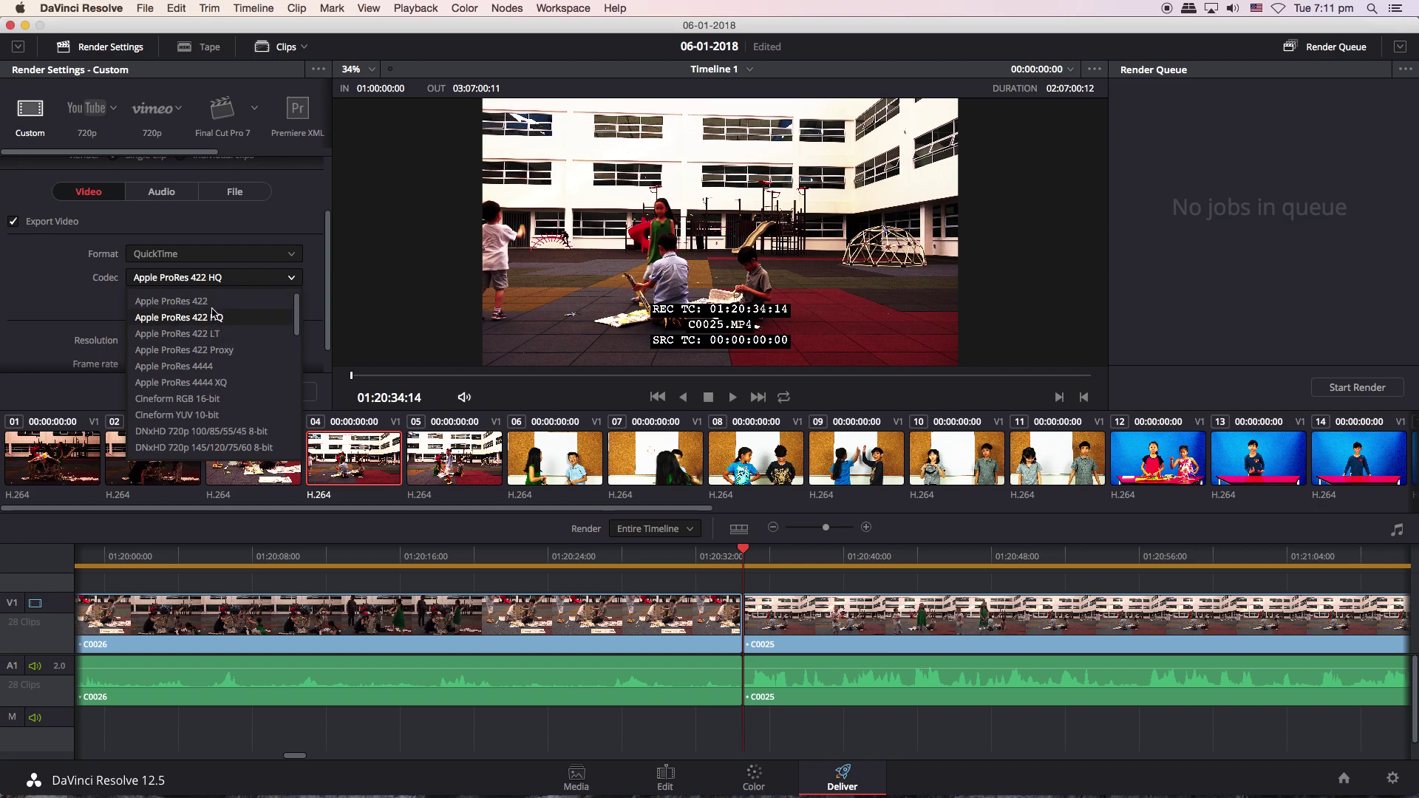
pyautogui.click(211, 301)
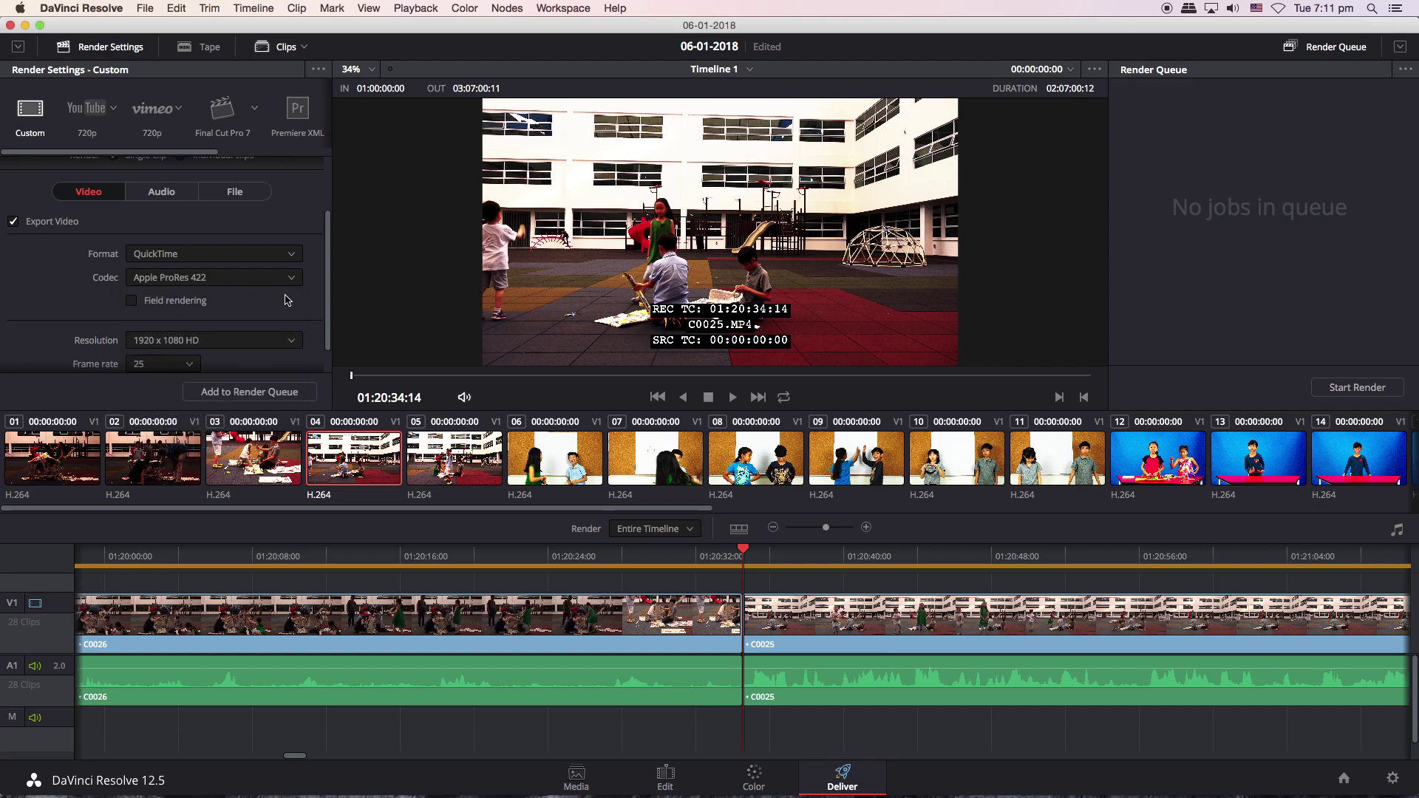
pyautogui.click(218, 255)
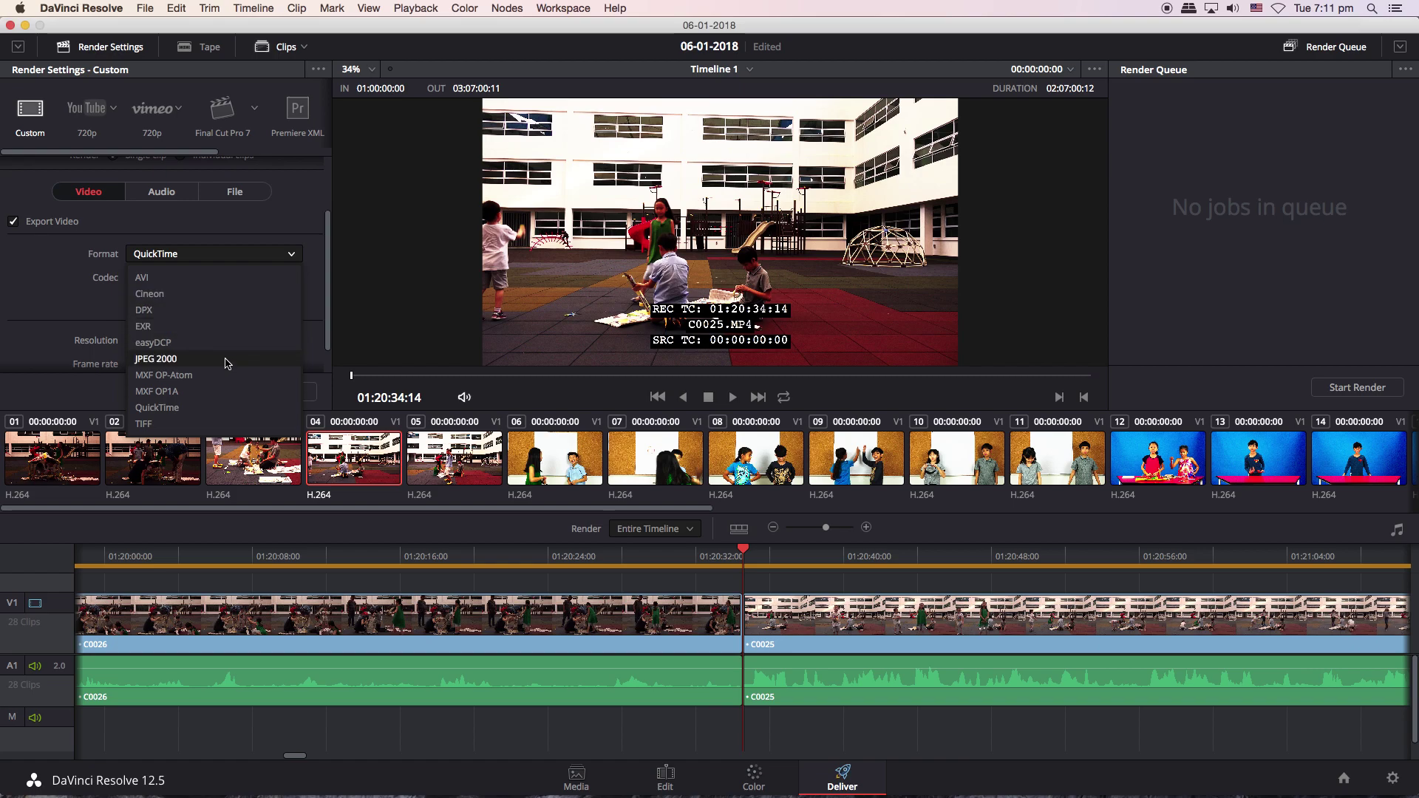
pyautogui.click(233, 219)
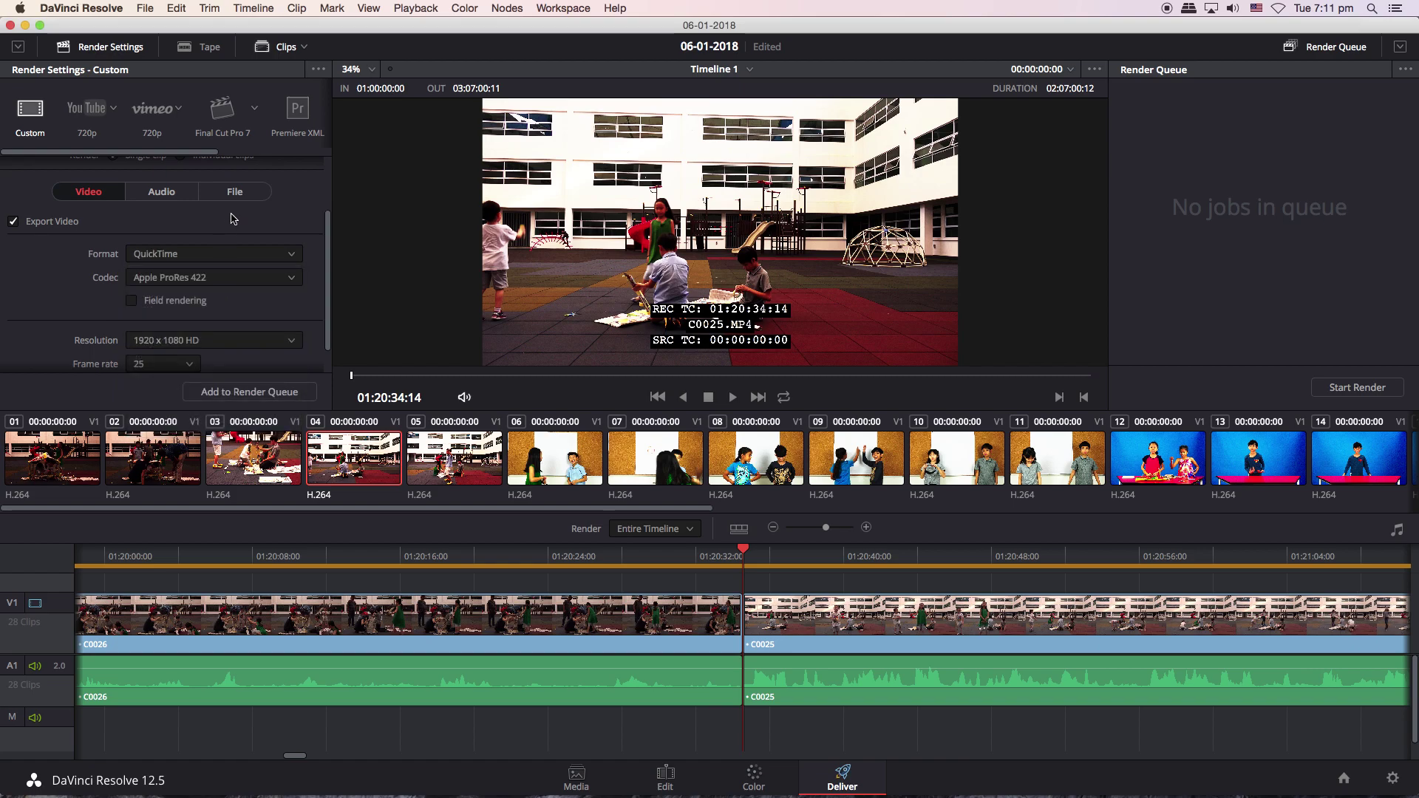
pyautogui.click(252, 259)
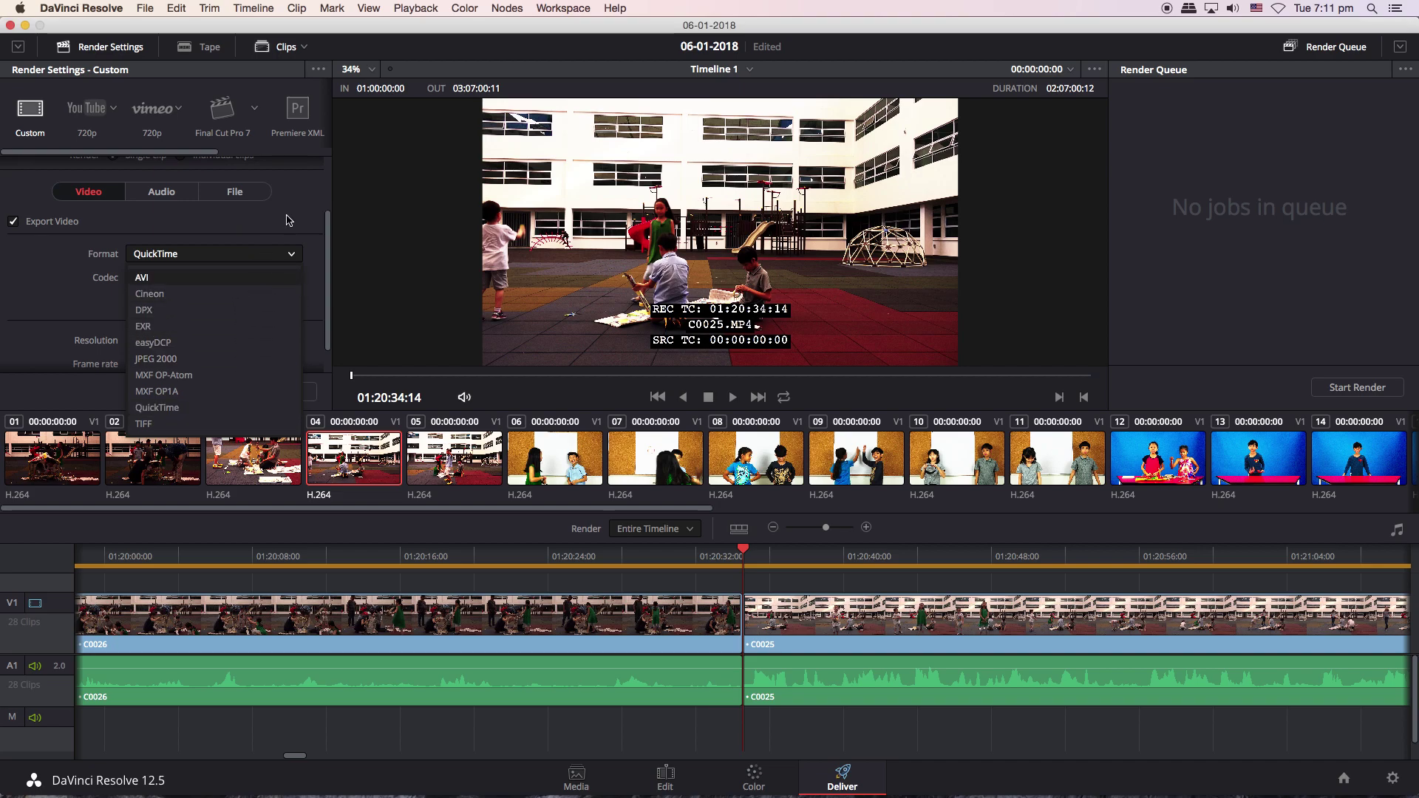
pyautogui.click(289, 220)
pyautogui.click(264, 260)
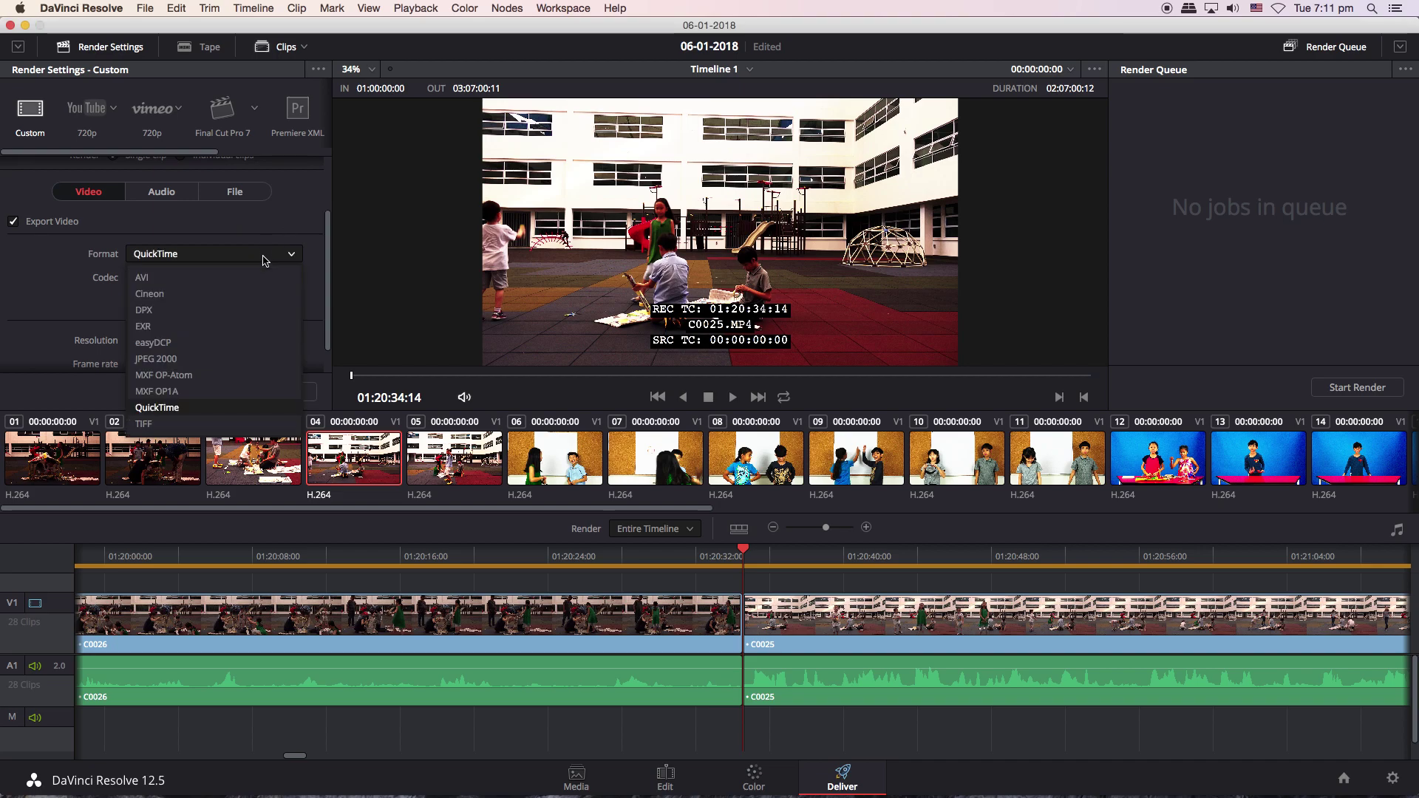
pyautogui.click(288, 221)
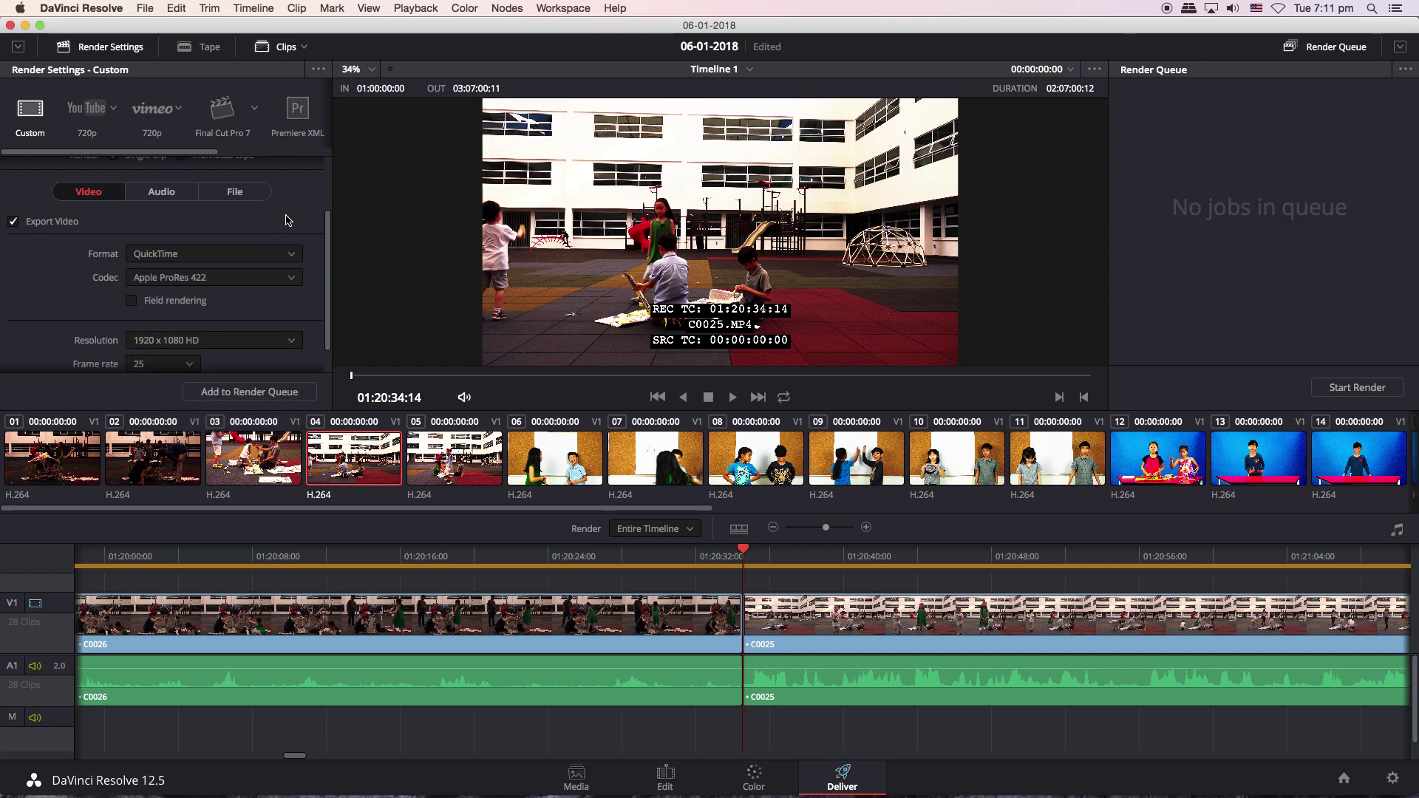
# Change the output format to MXF OP-Atom with the DNxHD 1080p 36 8-bit codec.
pyautogui.click(262, 252)
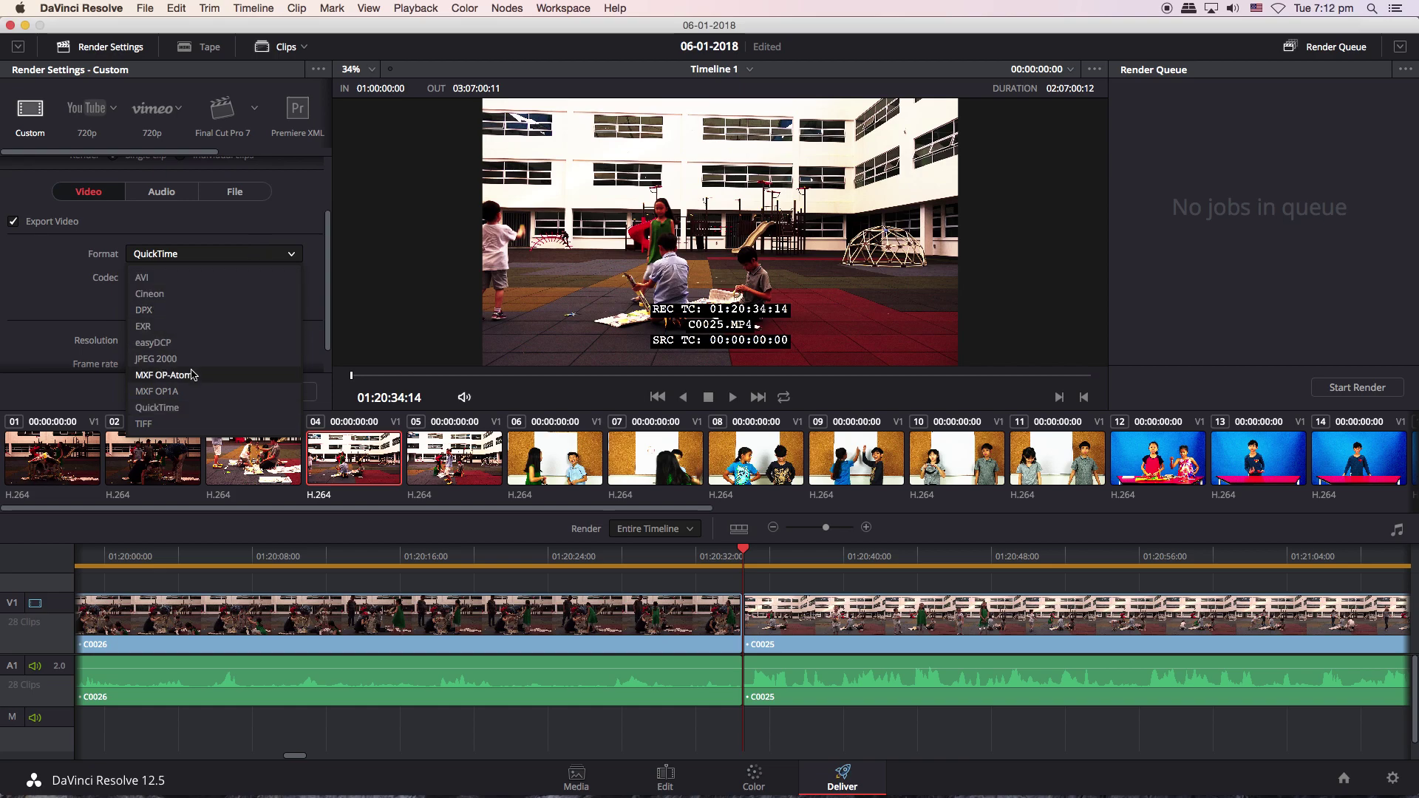
pyautogui.click(191, 374)
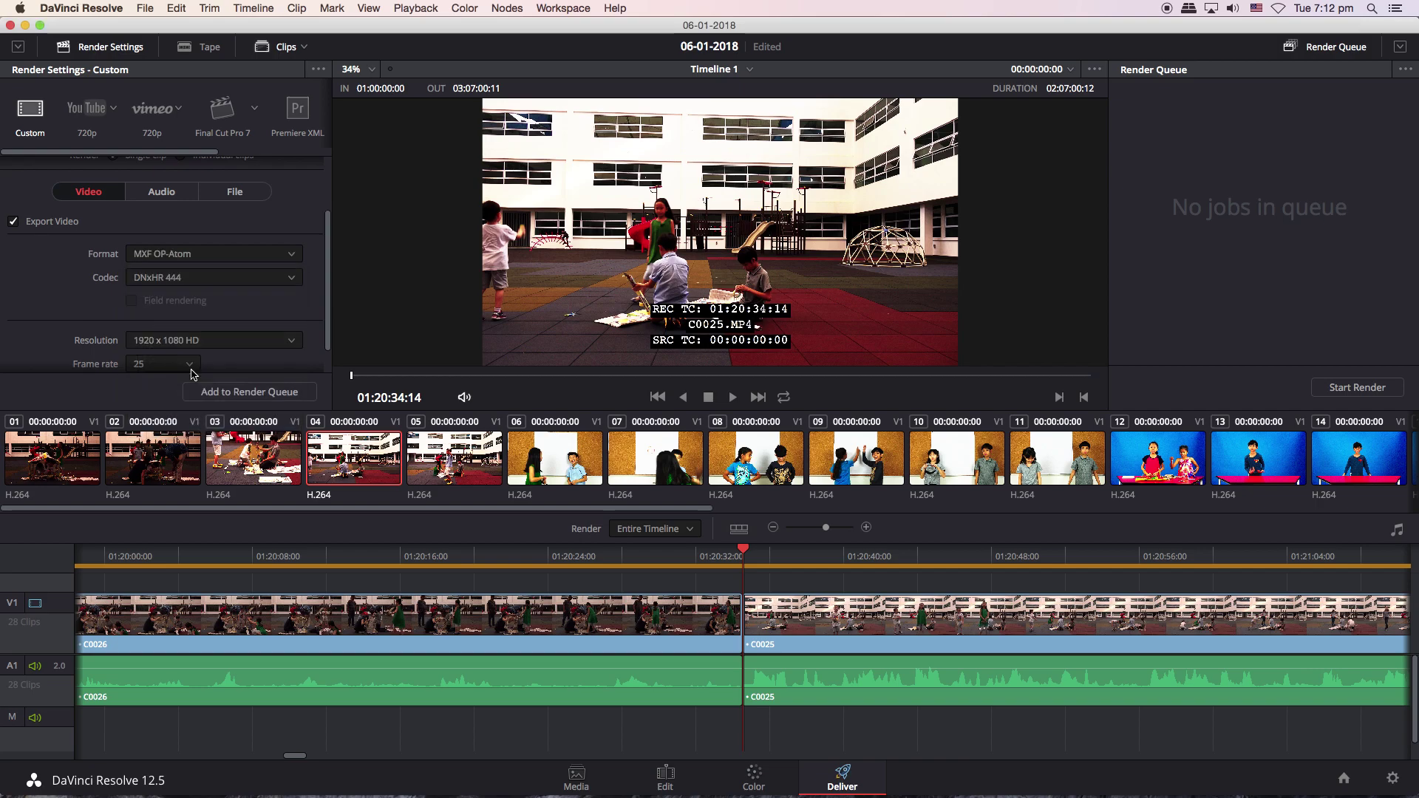
pyautogui.click(214, 257)
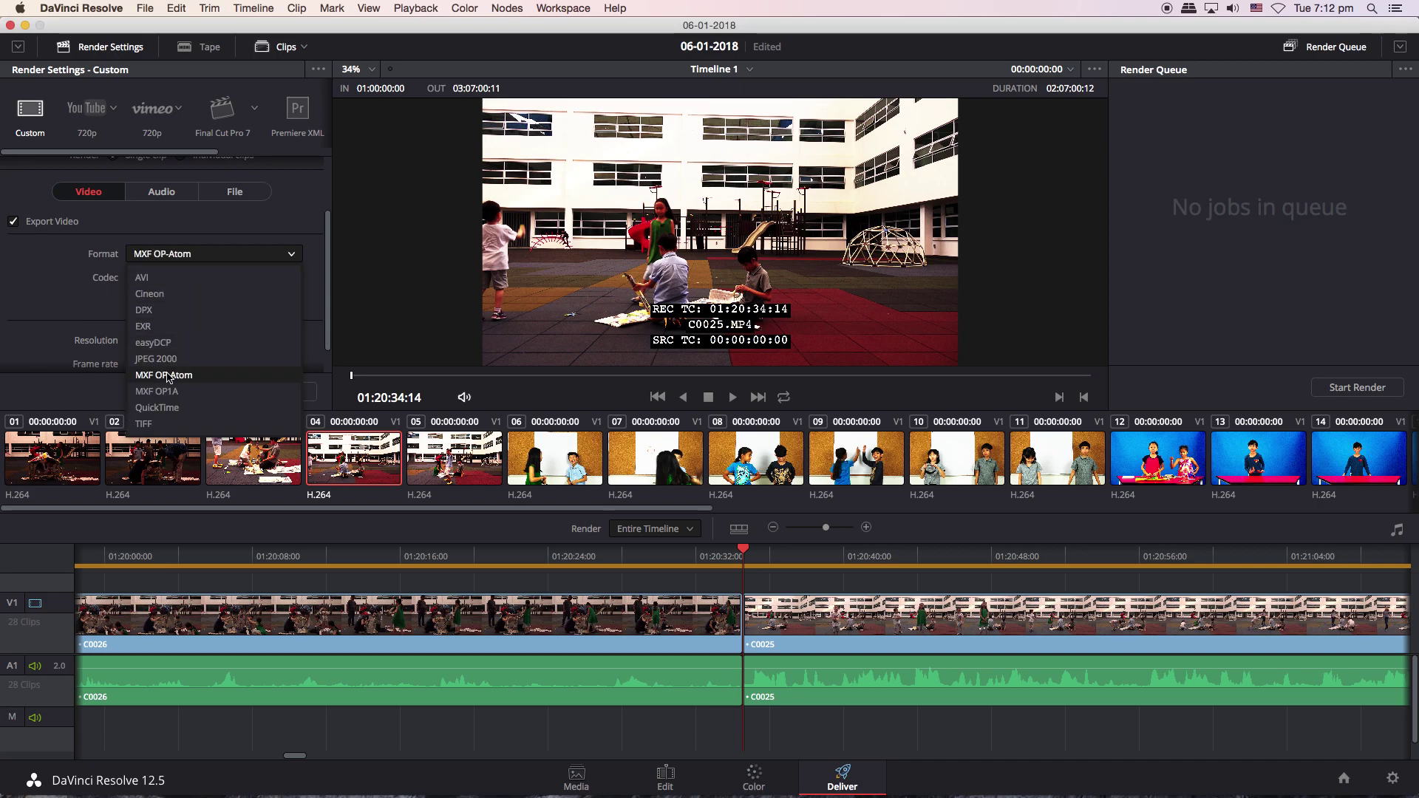
pyautogui.click(192, 375)
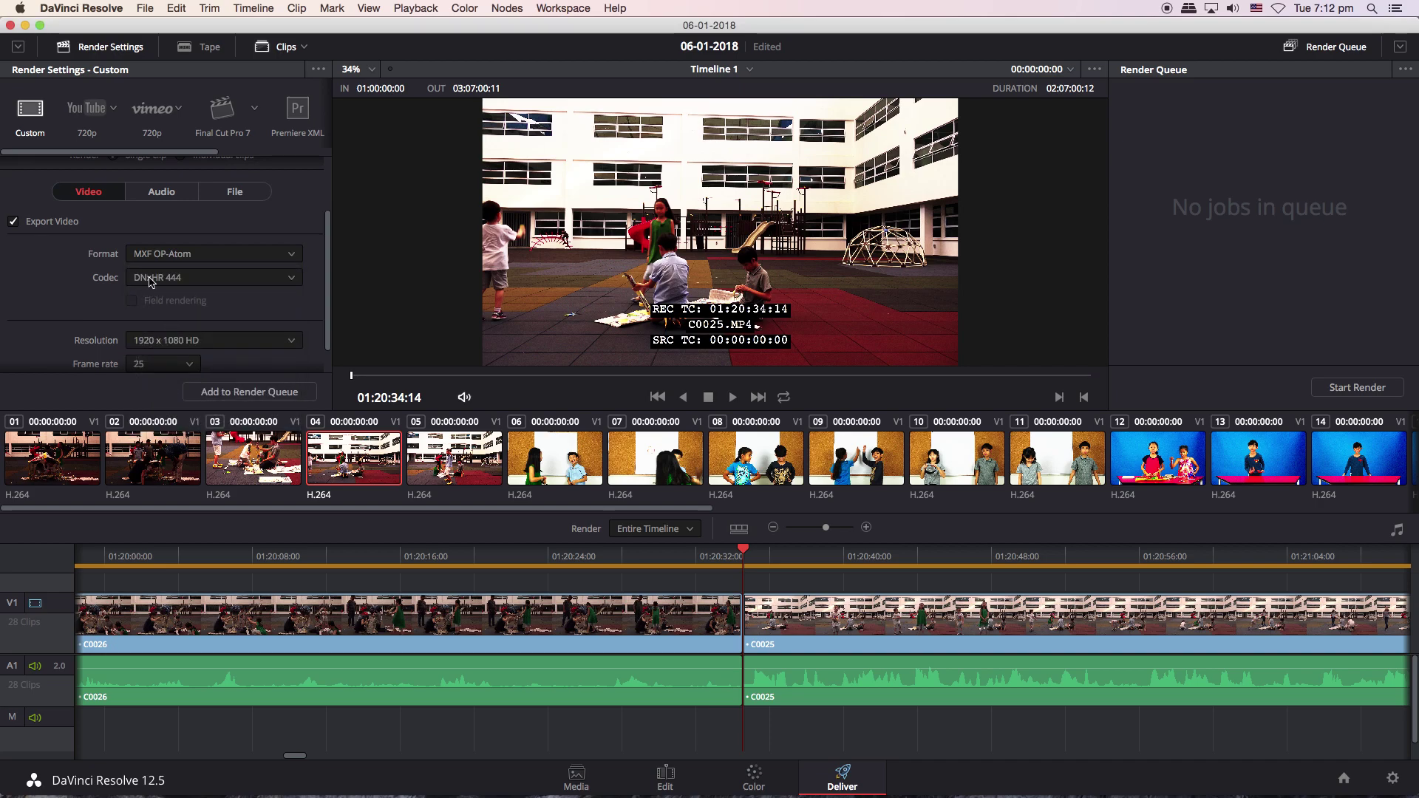
pyautogui.click(186, 279)
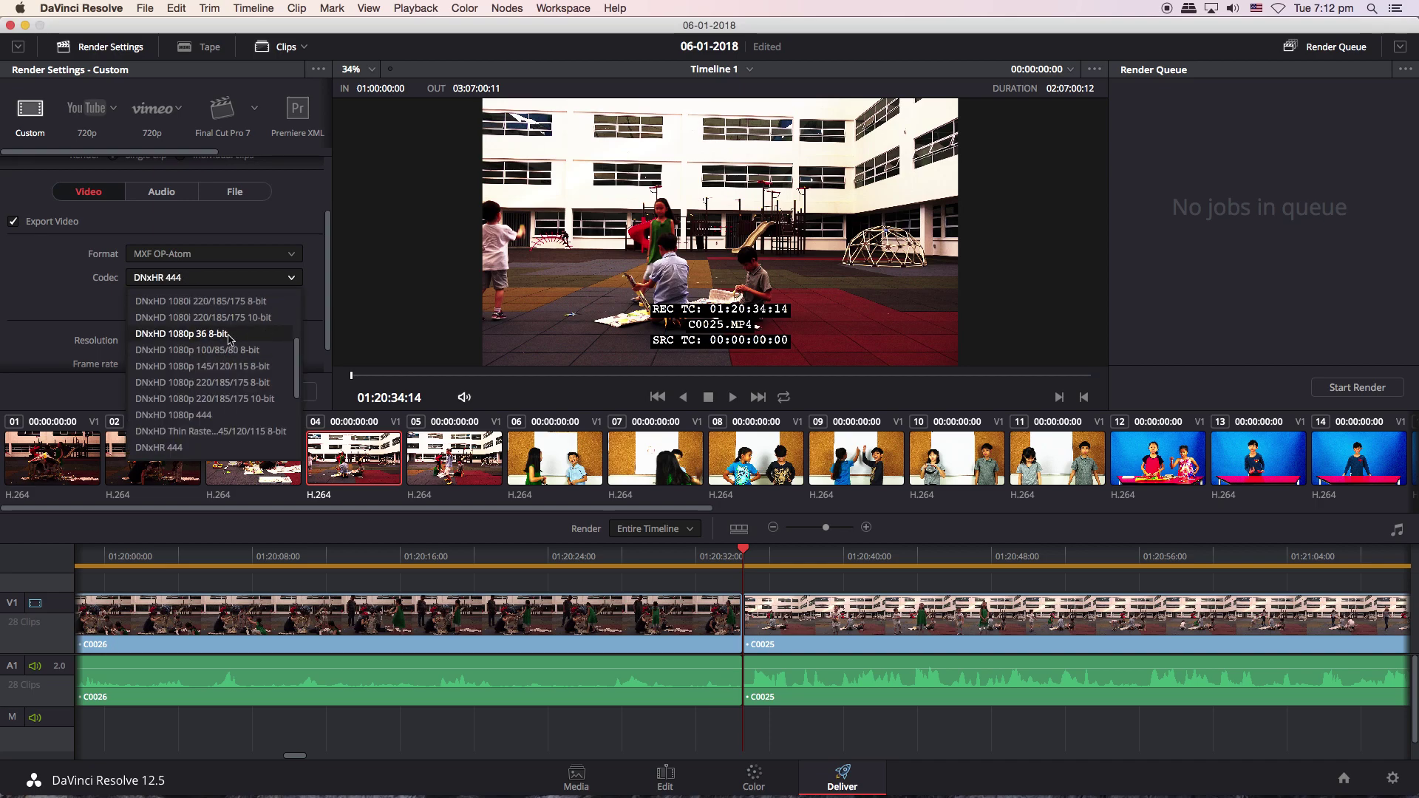
pyautogui.click(230, 339)
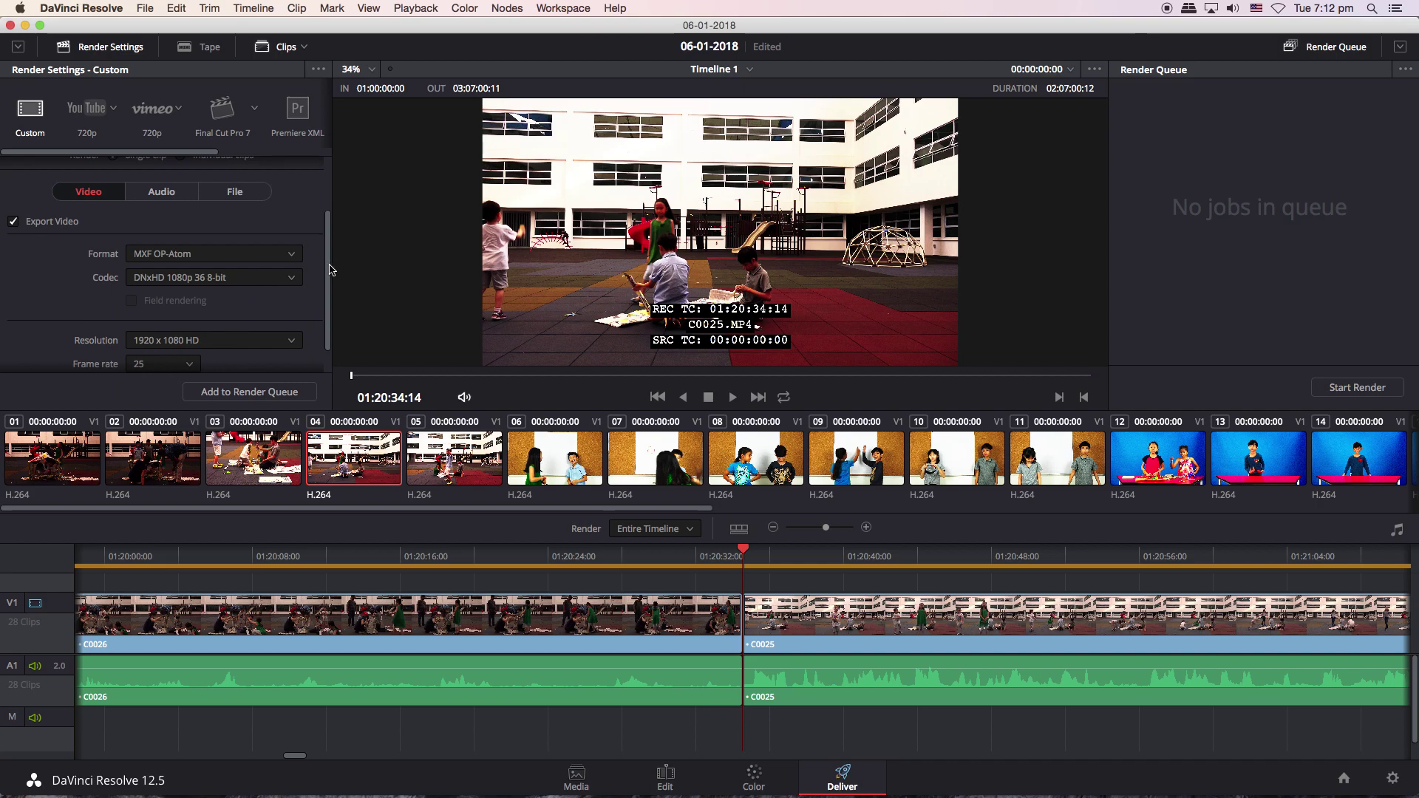
pyautogui.scroll(-2, 329, 270)
pyautogui.scroll(5, 327, 266)
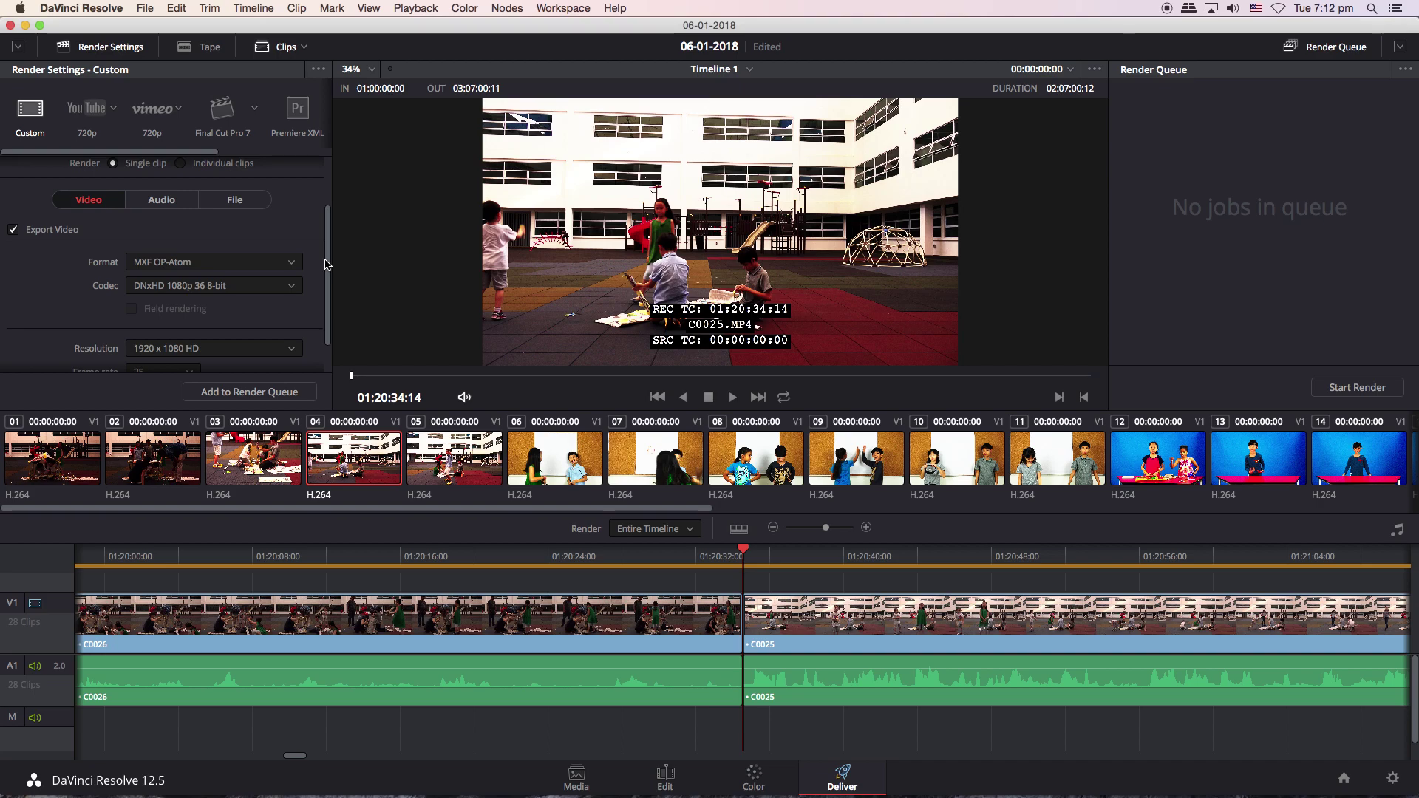
pyautogui.click(256, 265)
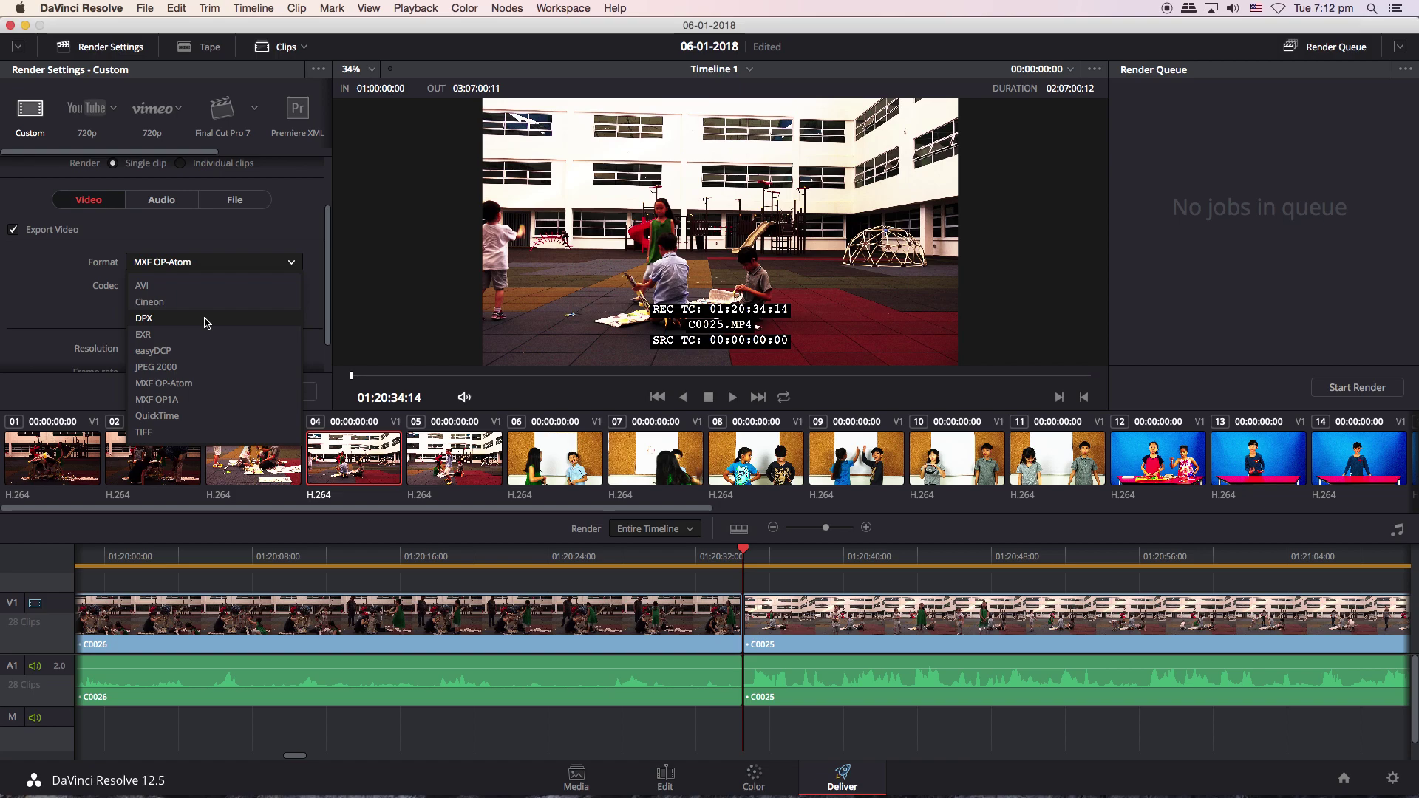
# Set the render format back to QuickTime at 1920 x 1080 HD resolution.
pyautogui.click(253, 284)
pyautogui.click(284, 264)
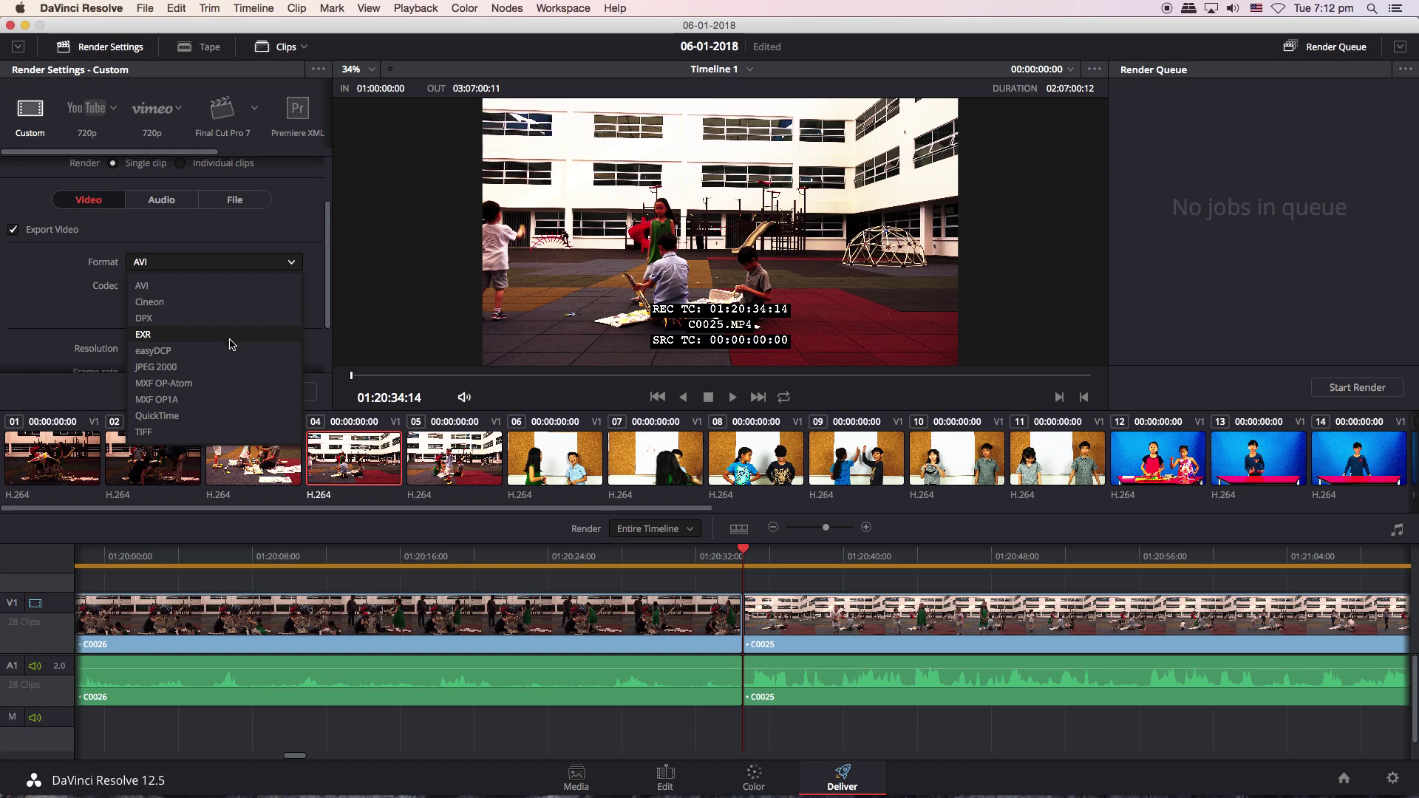
pyautogui.click(229, 415)
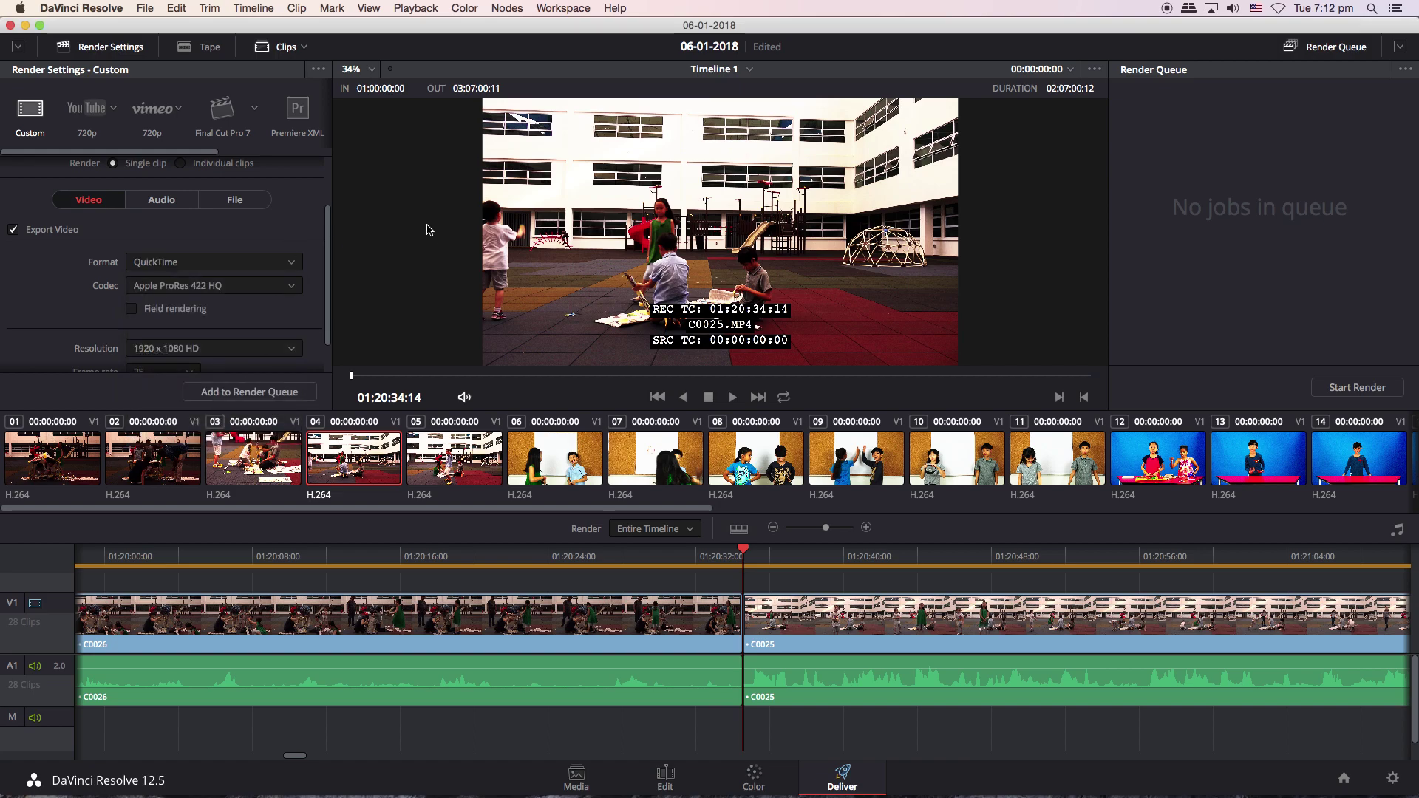
pyautogui.scroll(-2, 325, 289)
pyautogui.click(238, 309)
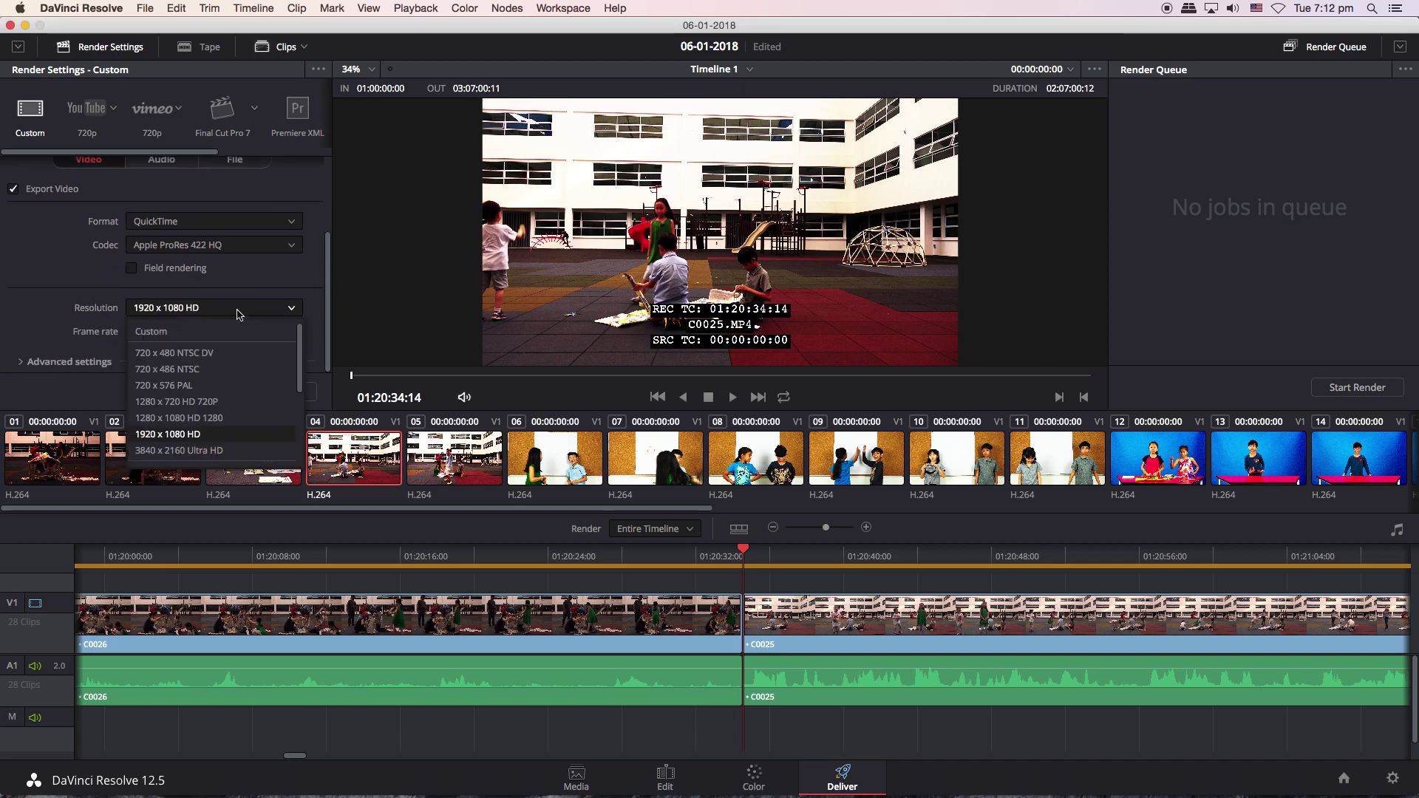
pyautogui.click(314, 286)
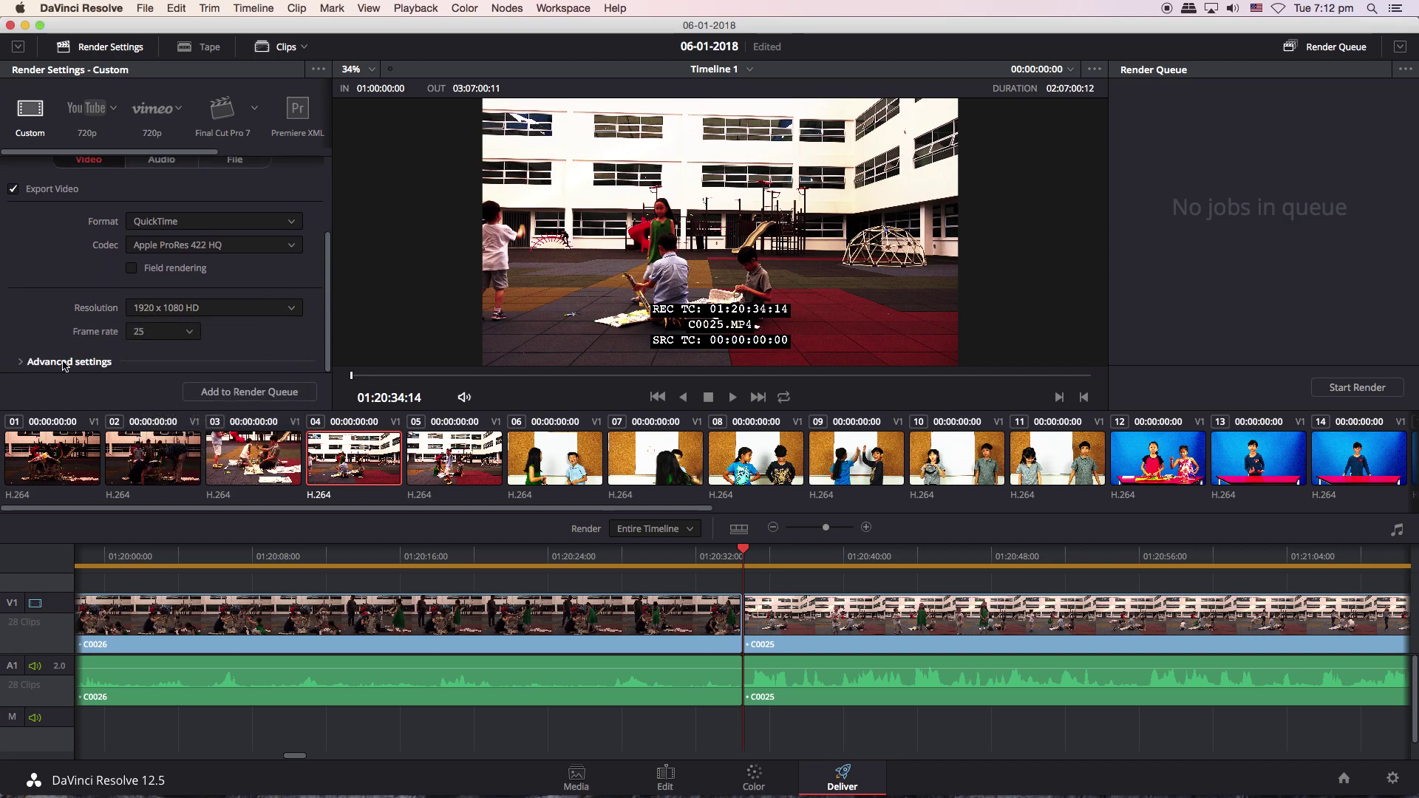
pyautogui.scroll(5, 329, 327)
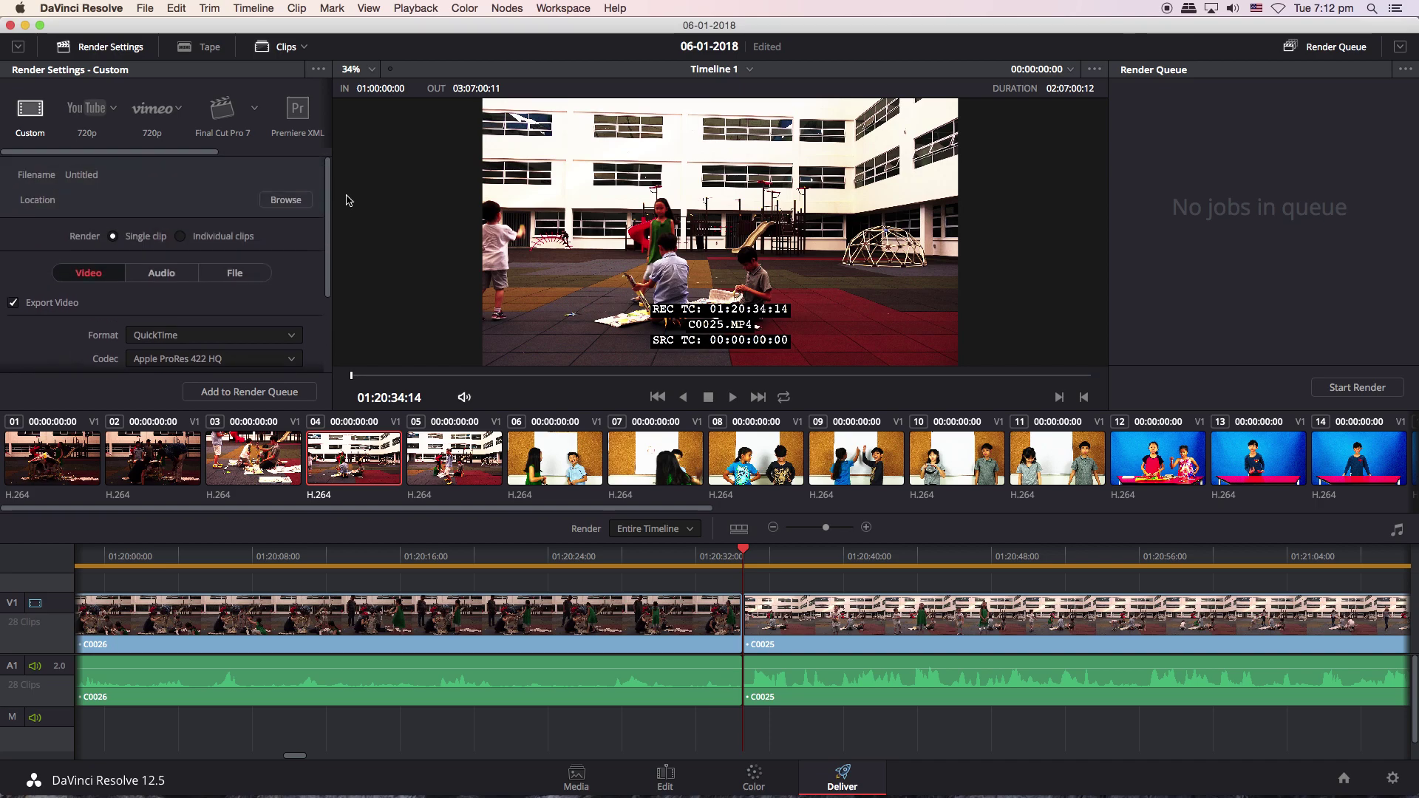
# Review the Audio settings and the File naming settings, which name the output Timeline 1.
pyautogui.click(158, 275)
pyautogui.scroll(-3, 308, 338)
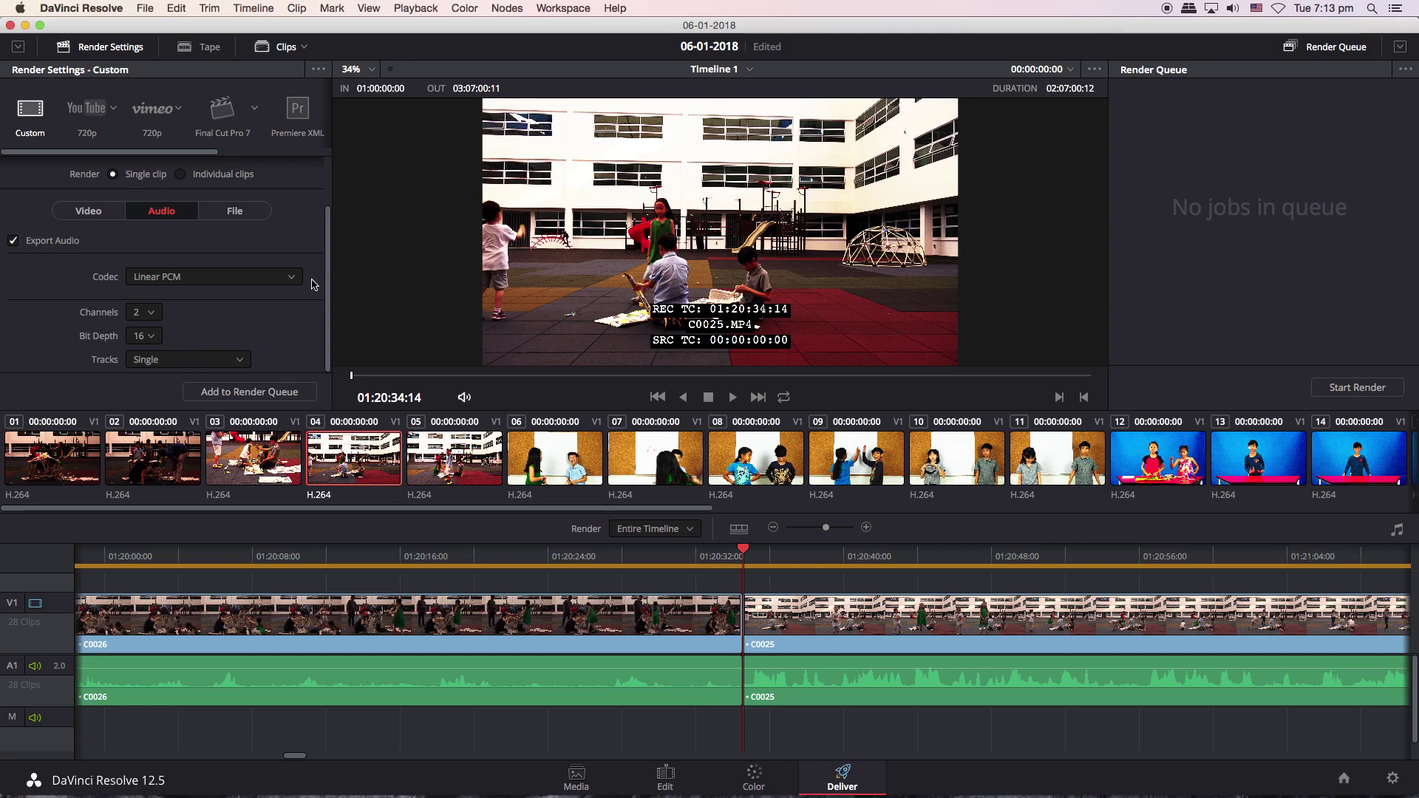
pyautogui.click(253, 214)
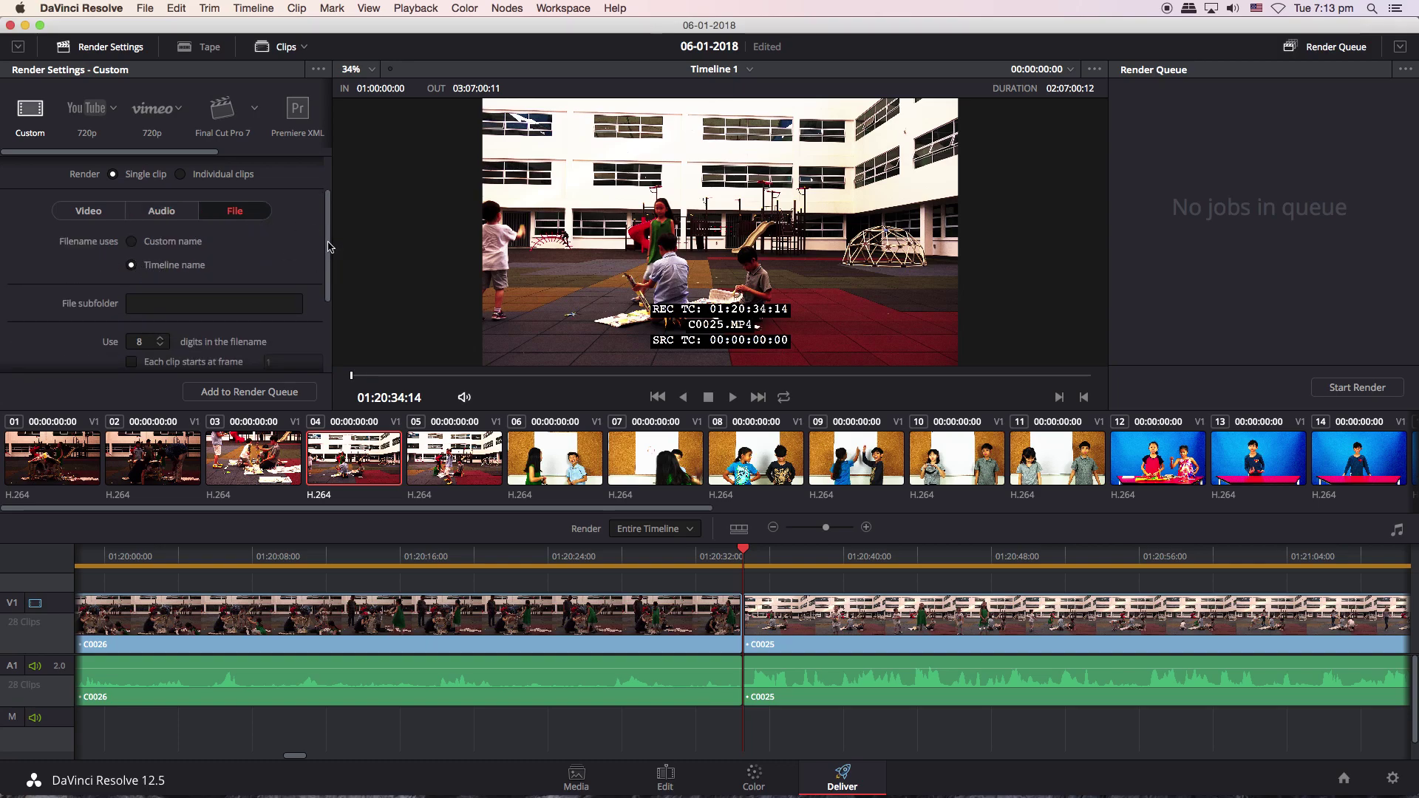
pyautogui.scroll(-8, 325, 254)
pyautogui.scroll(8, 313, 348)
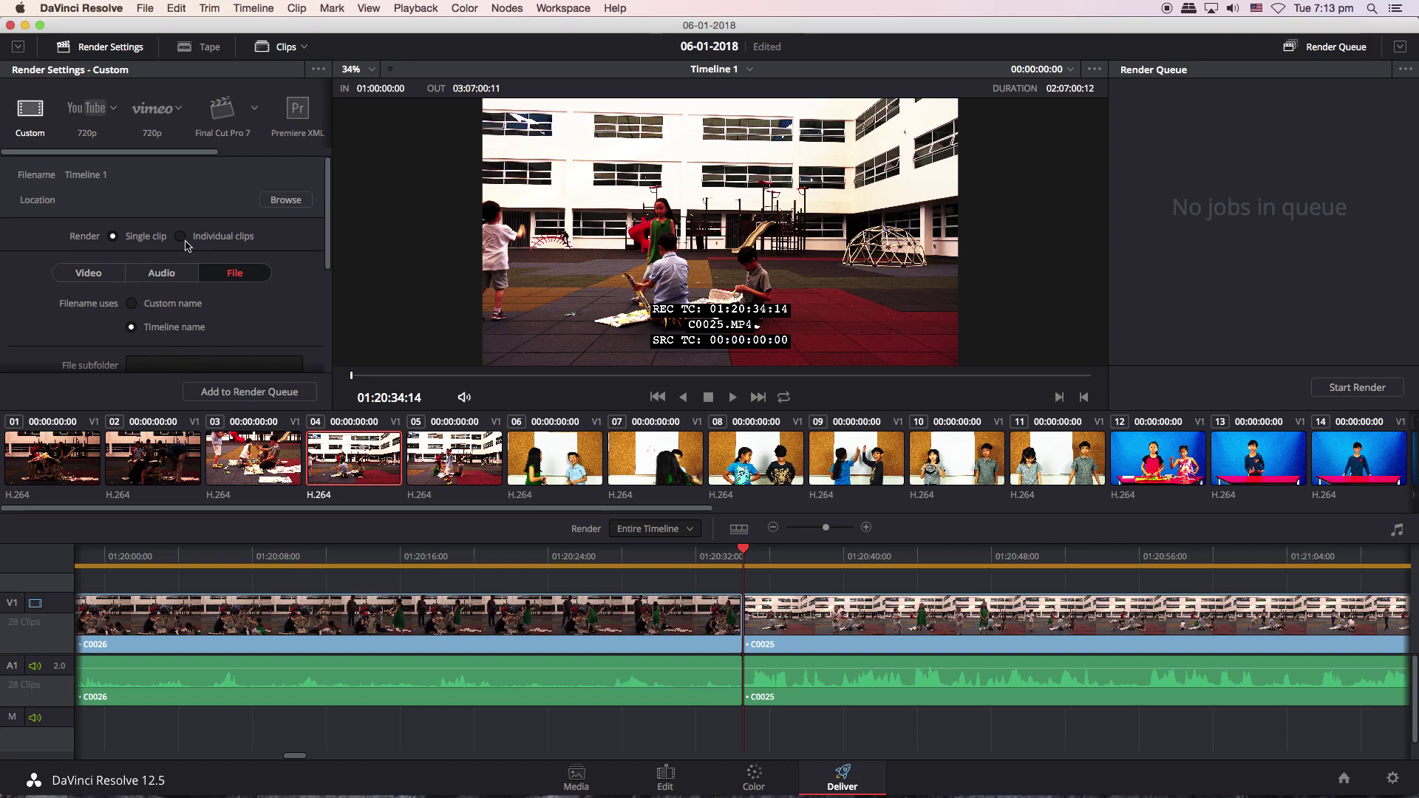
# Set the Render option to Individual clips, briefly toggling through Single clip.
pyautogui.click(181, 238)
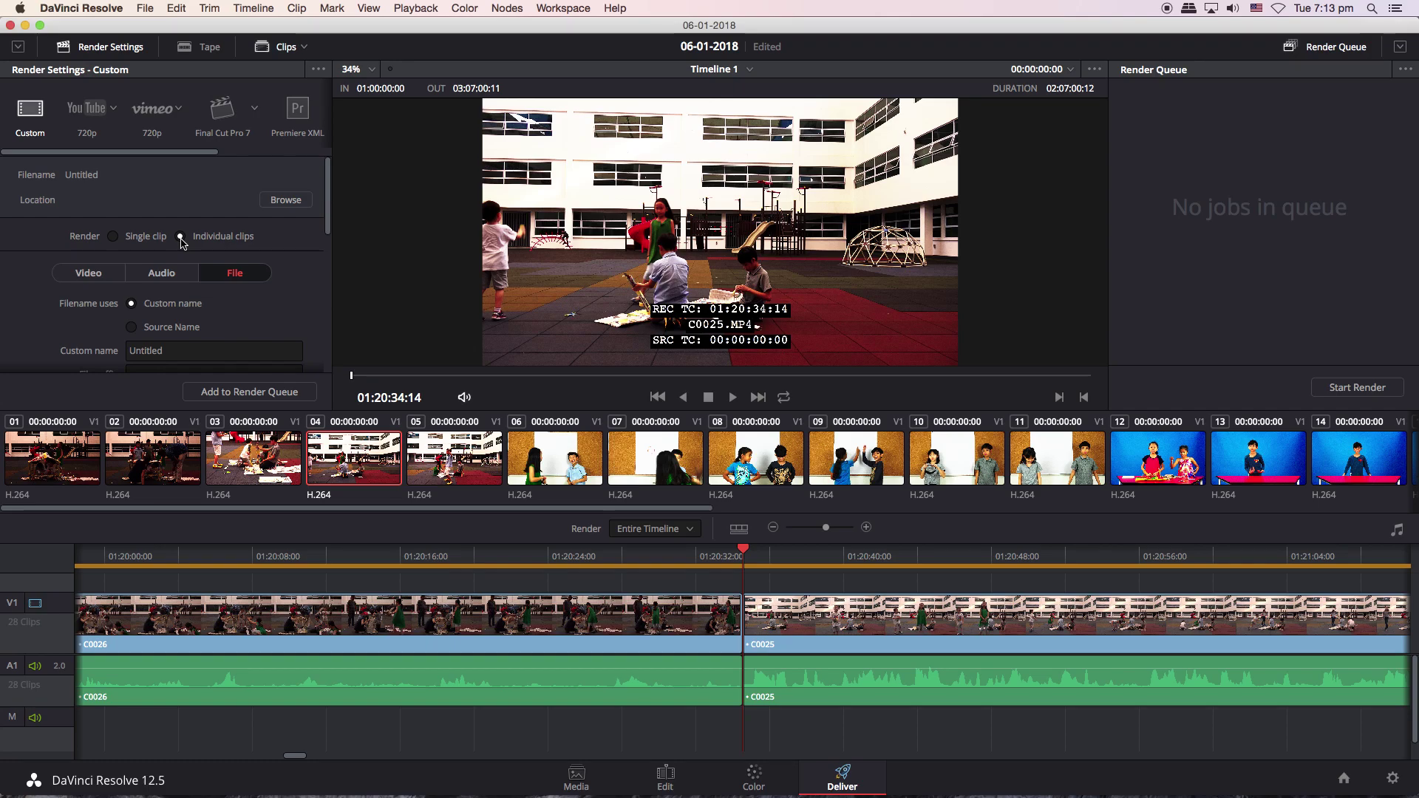
pyautogui.click(113, 238)
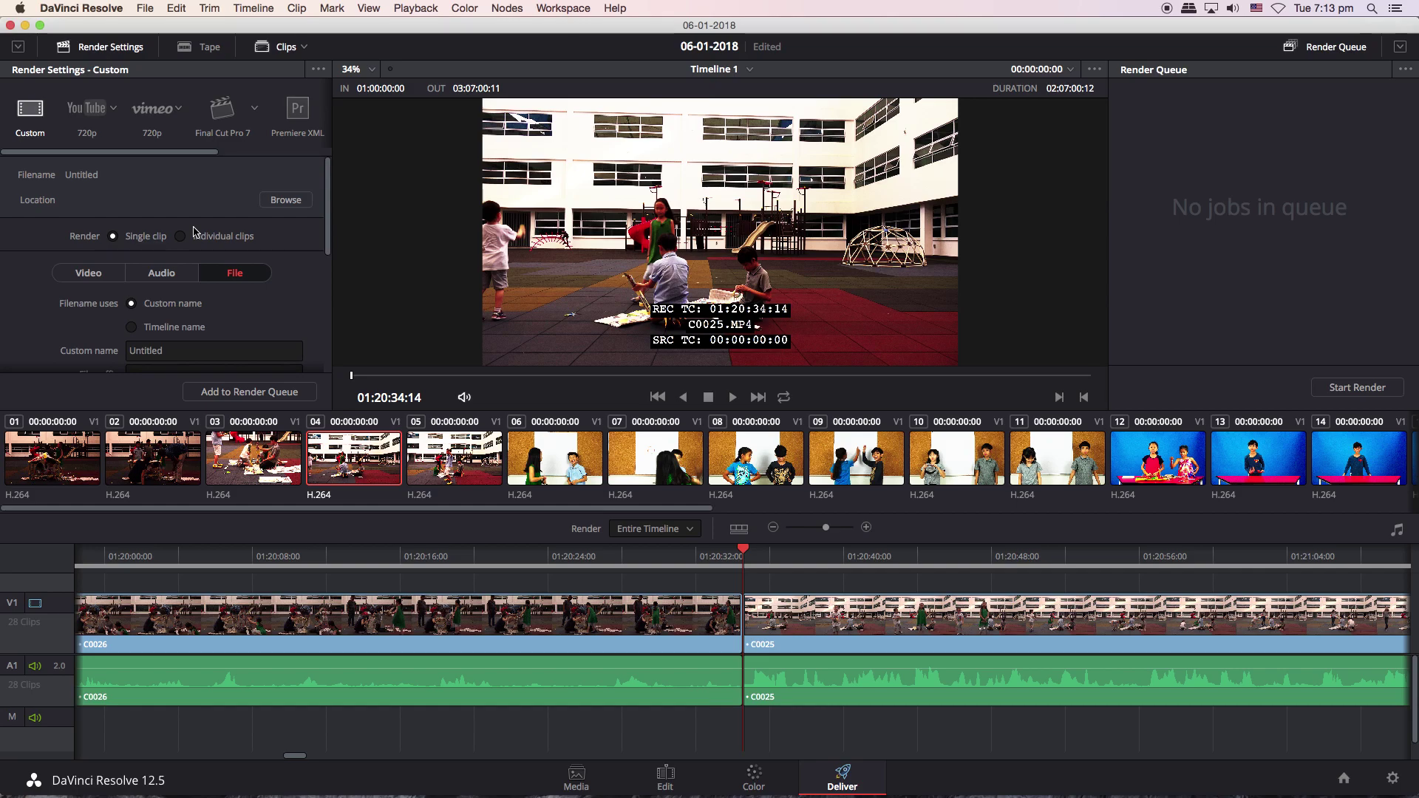
pyautogui.click(188, 238)
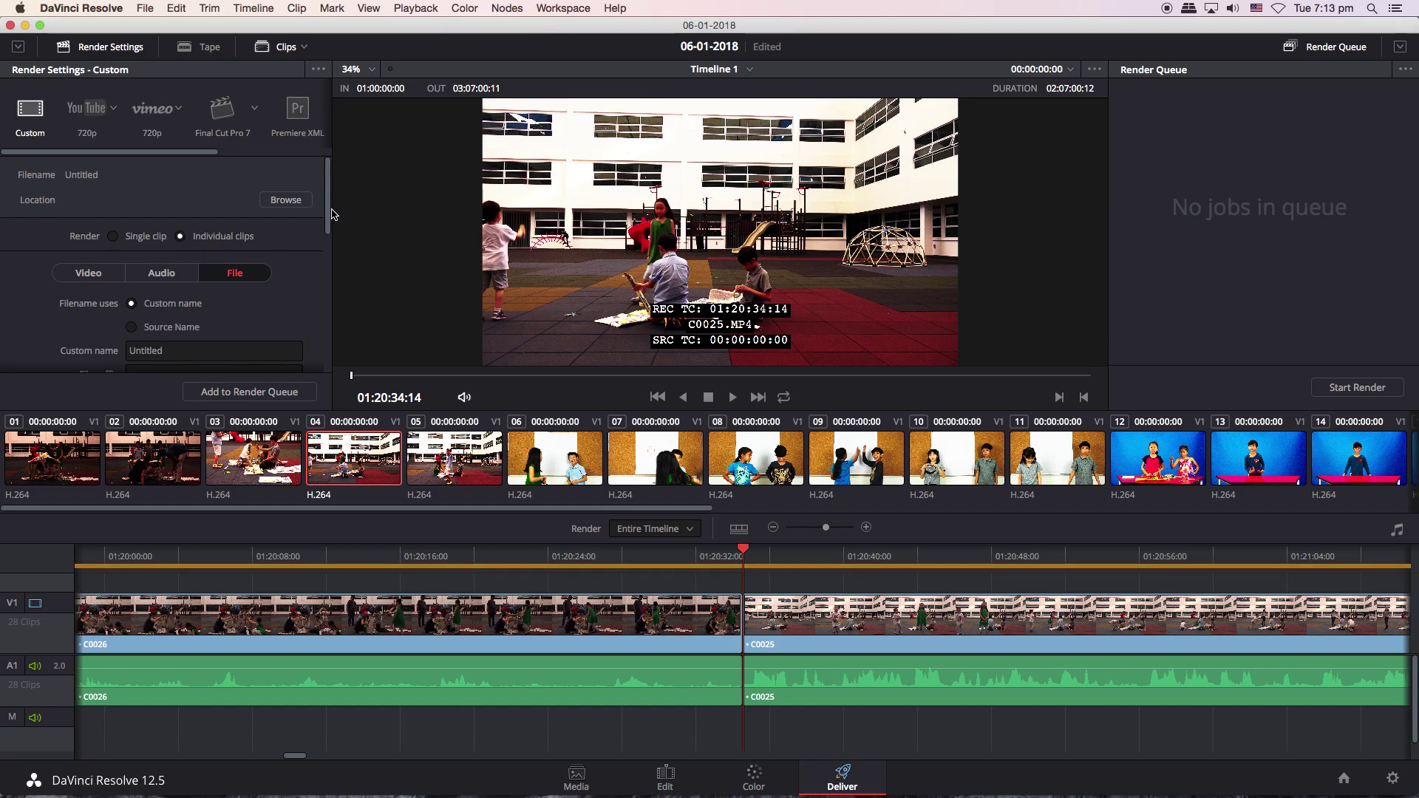
pyautogui.scroll(-1, 325, 218)
pyautogui.scroll(1, 325, 218)
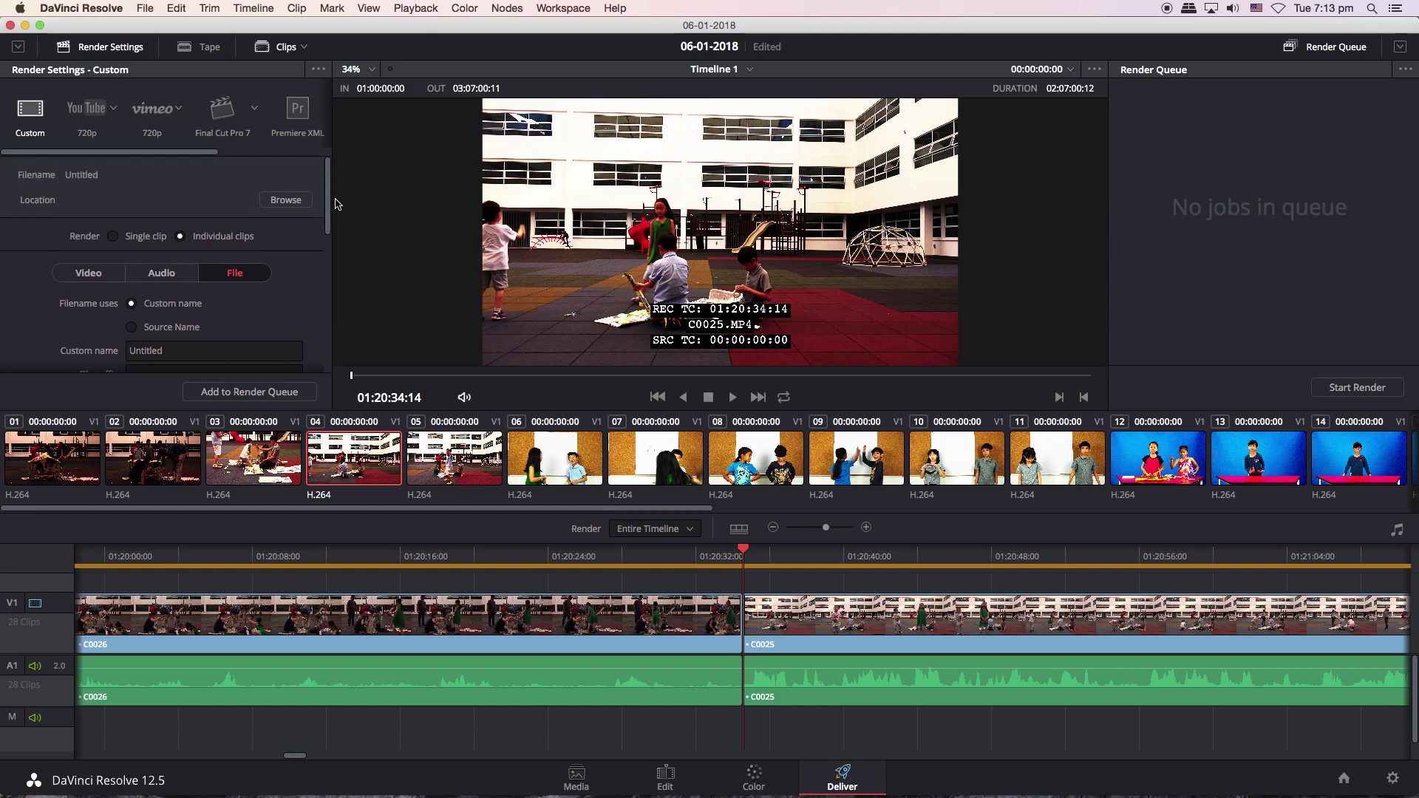
# Set the render location to a new folder named 'transcoded' on the JOA 1A volume.
pyautogui.click(289, 201)
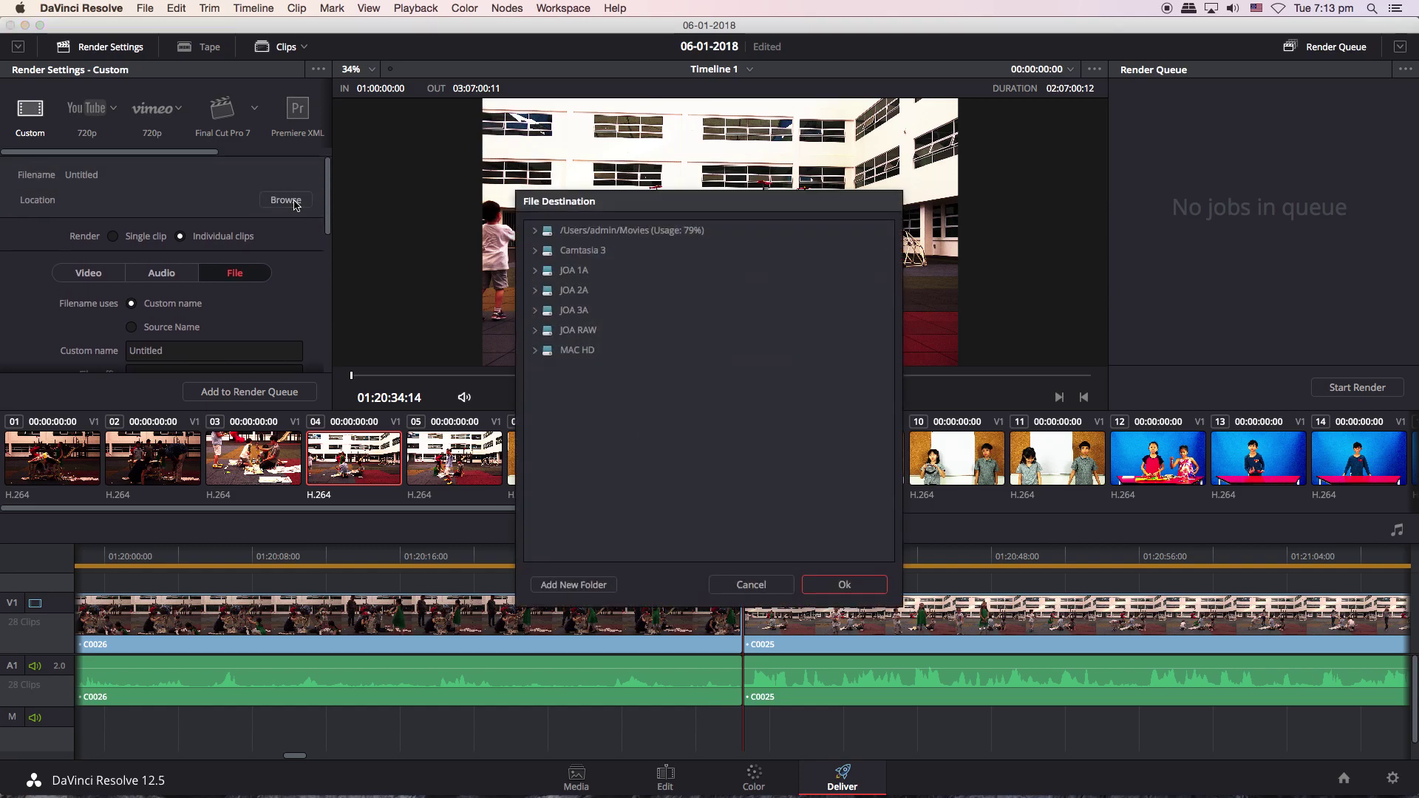
pyautogui.click(576, 271)
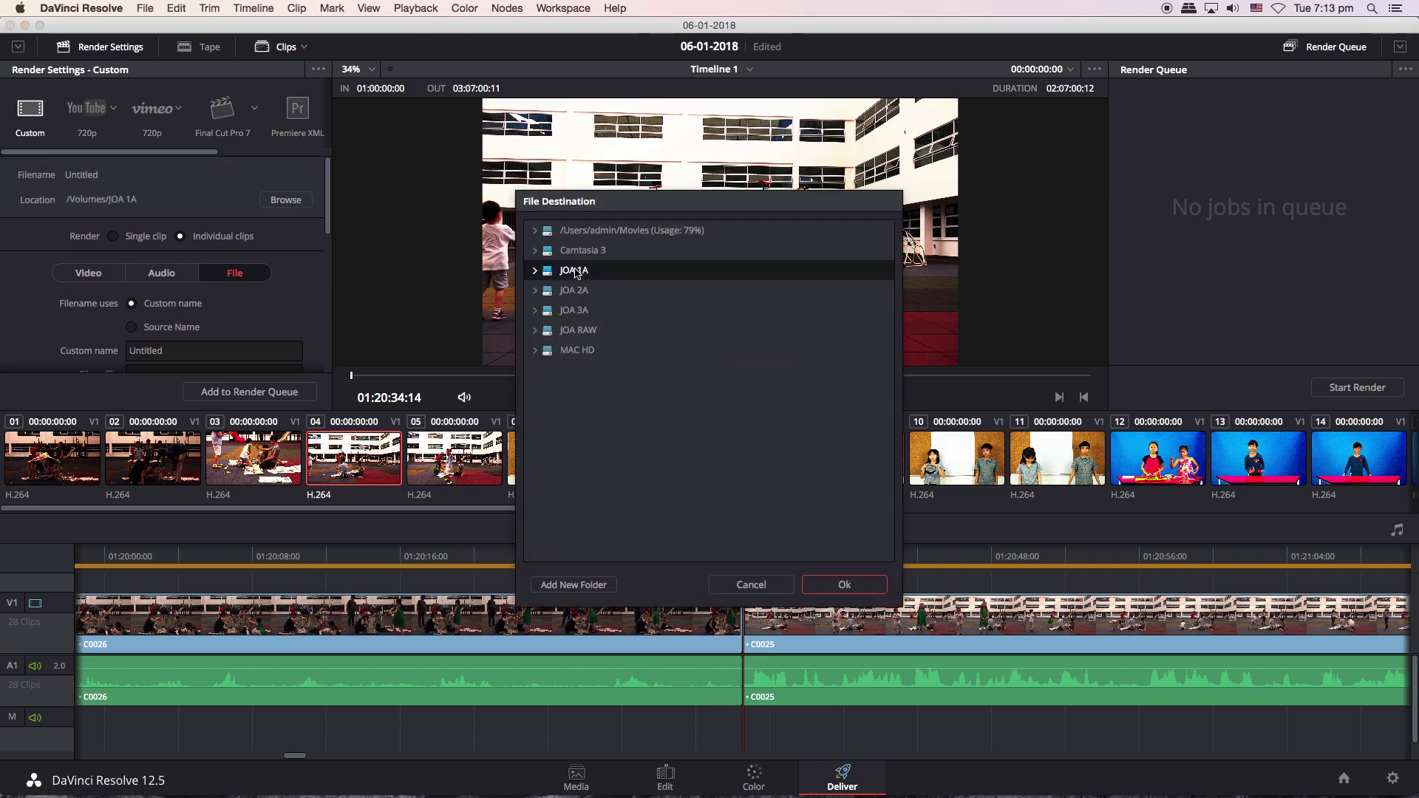
pyautogui.click(580, 589)
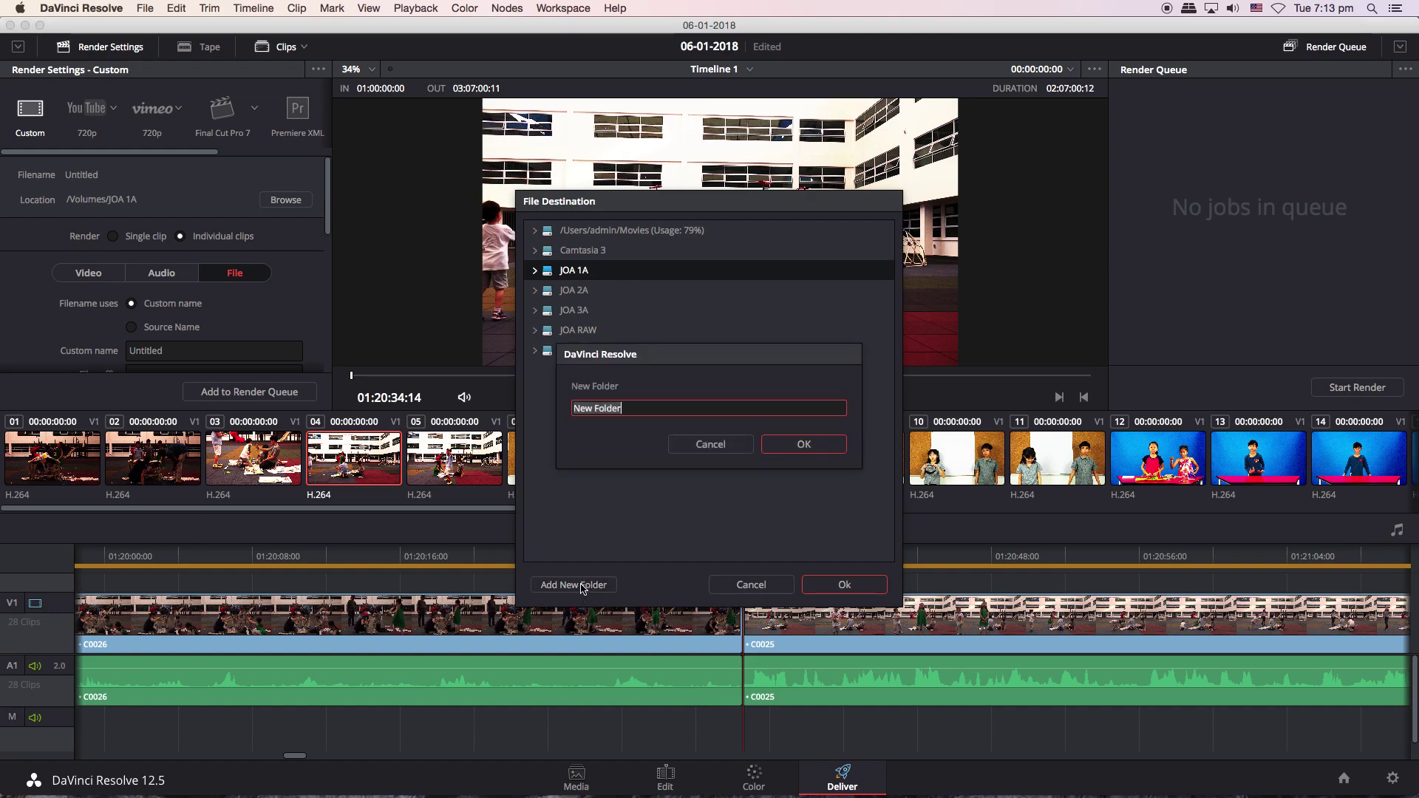
pyautogui.write('transco')
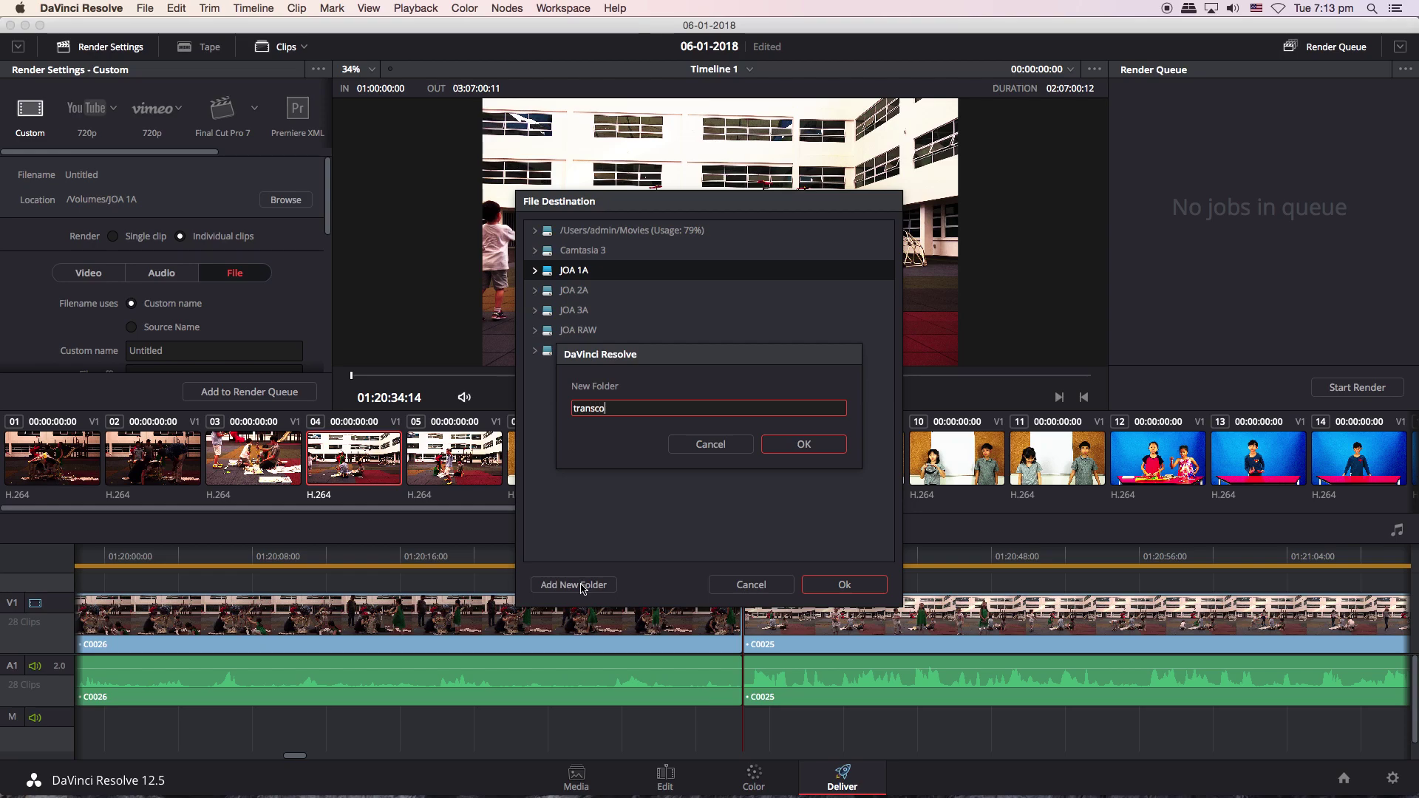
pyautogui.write('ded')
pyautogui.click(797, 447)
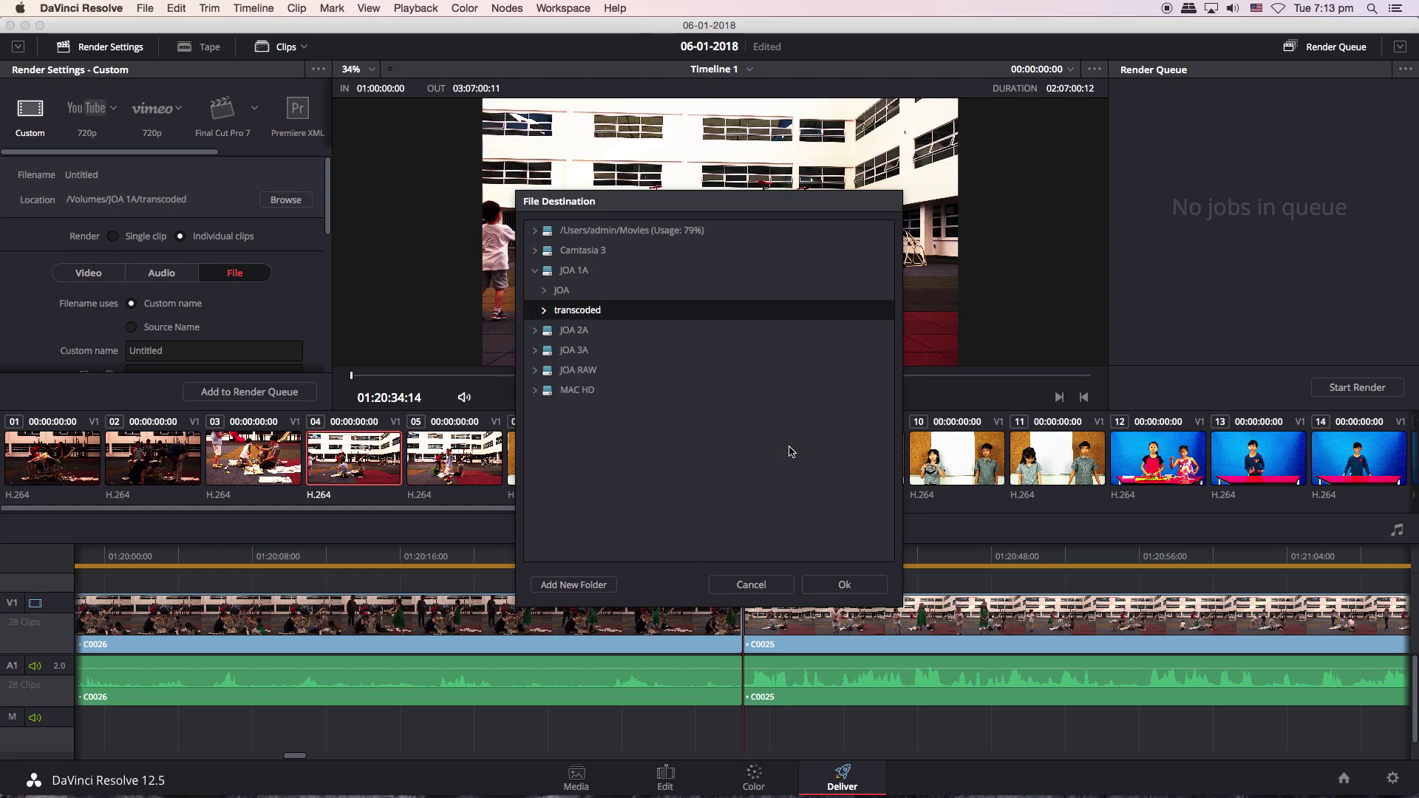
pyautogui.click(828, 583)
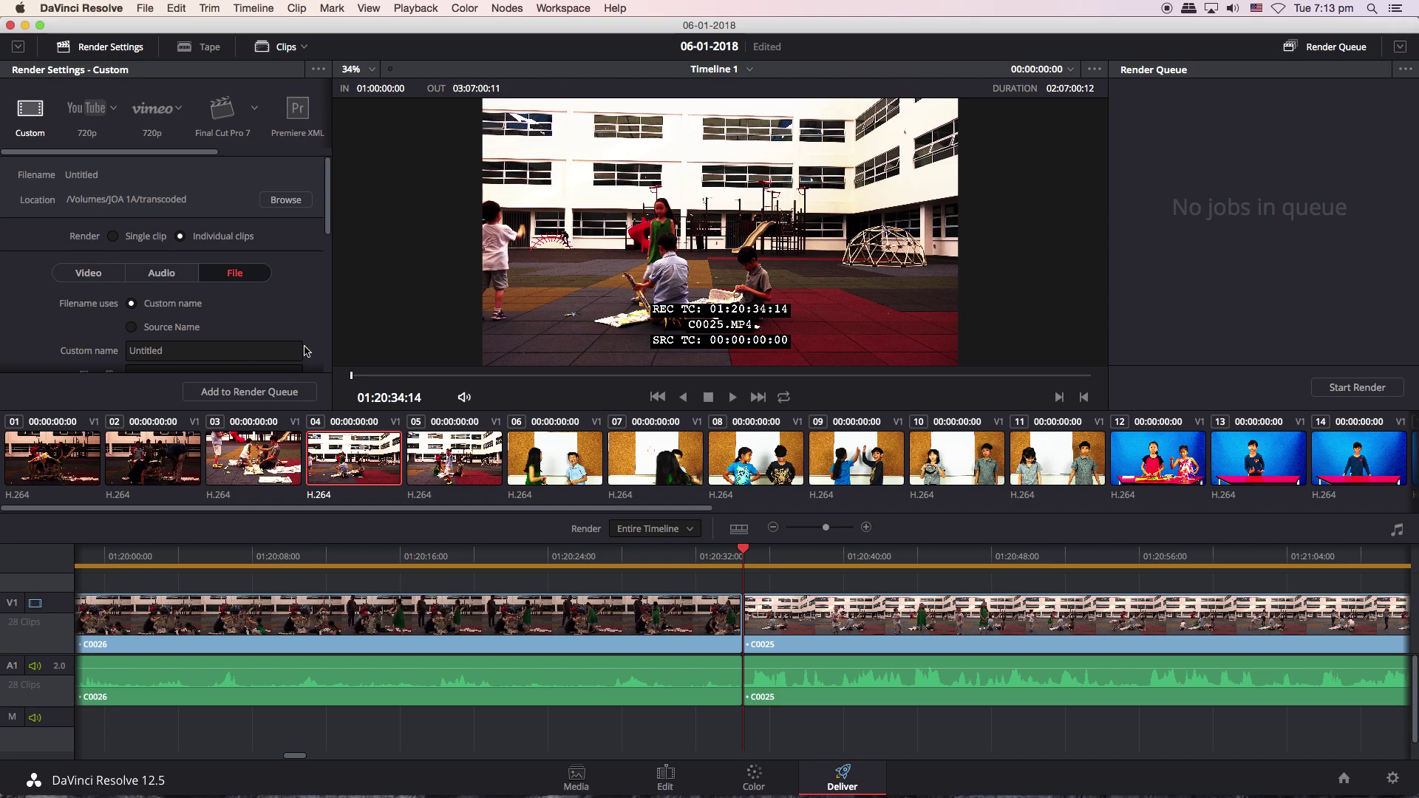
# Add Timeline 1's 28-clip job to the render queue and start rendering it.
pyautogui.click(294, 393)
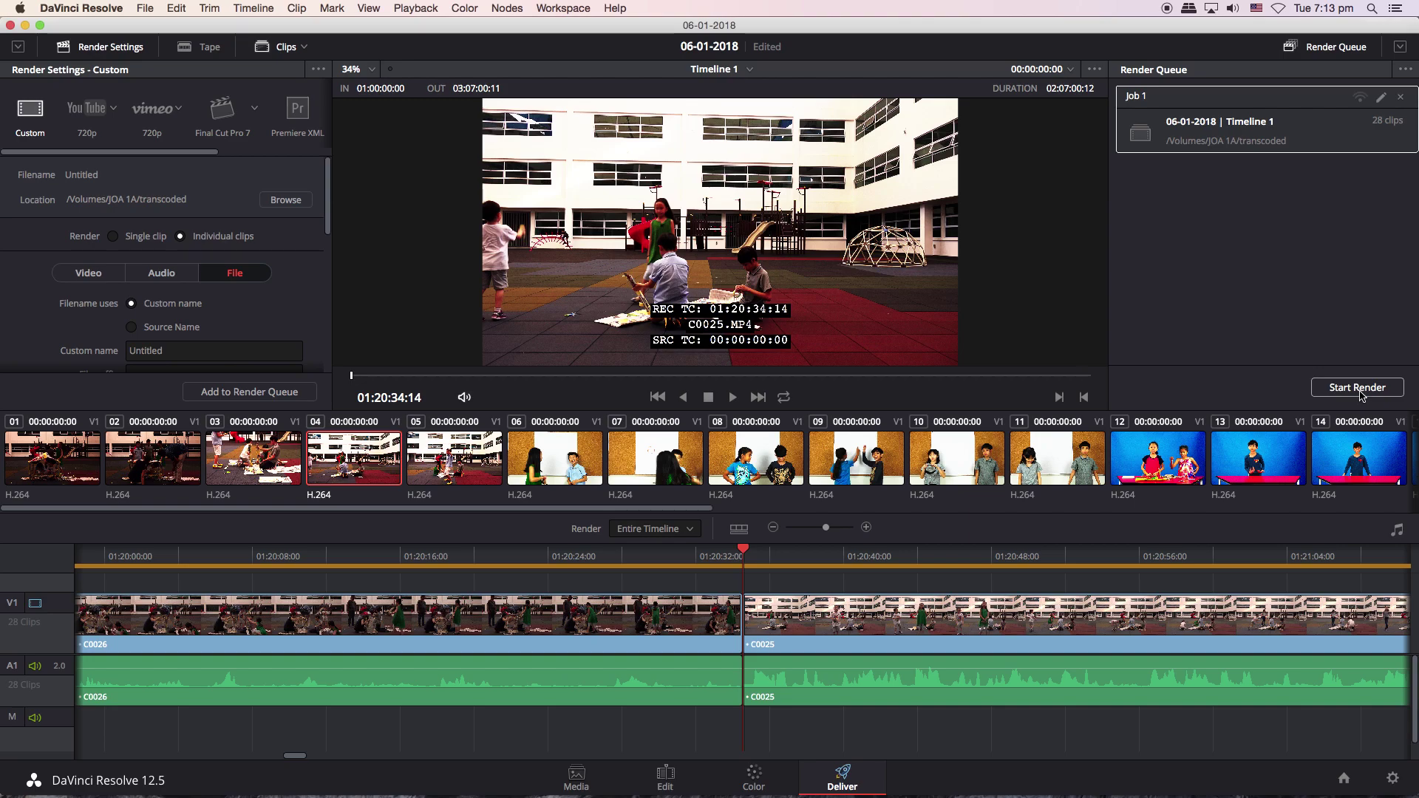
pyautogui.click(1362, 393)
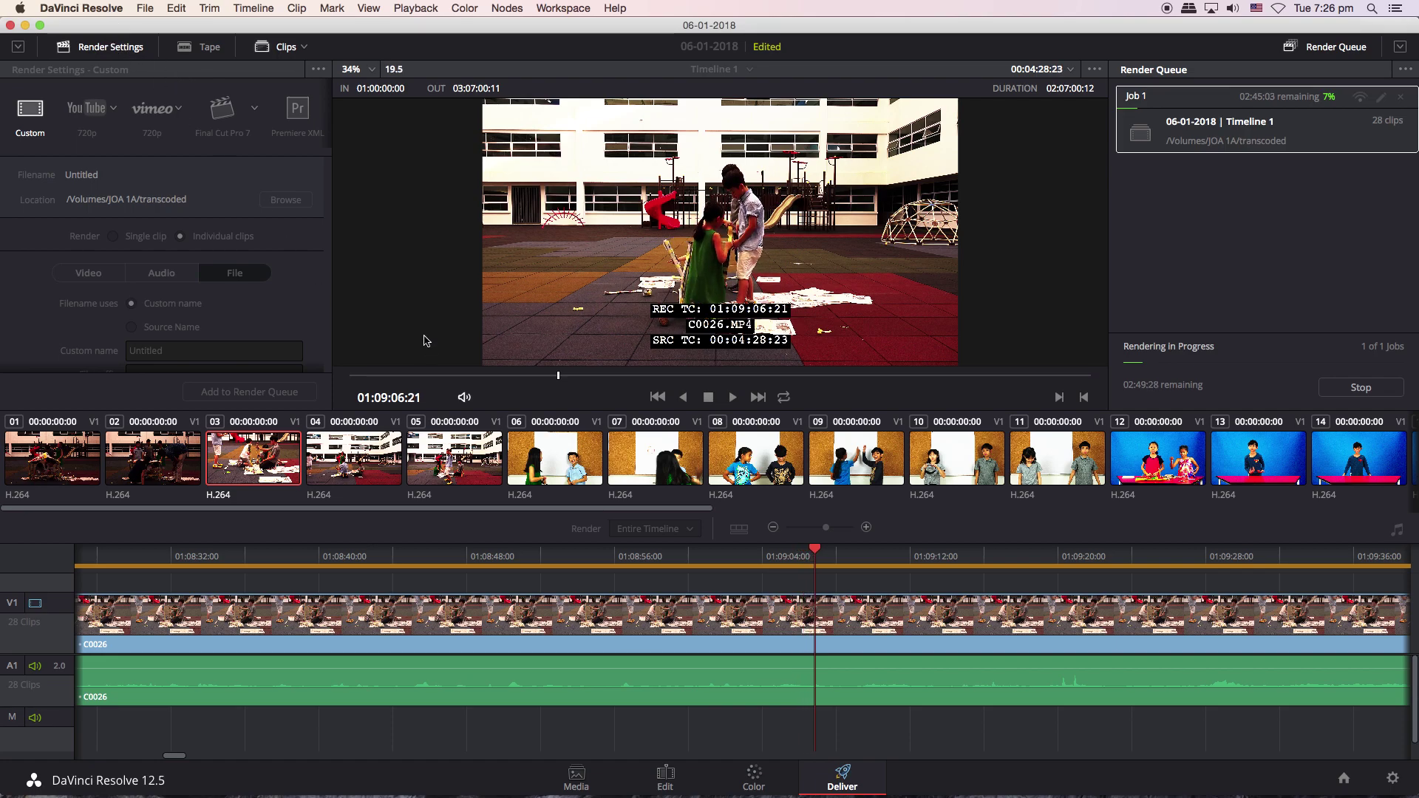
# Stop the render in progress, cancelling Job 1.
pyautogui.click(1361, 387)
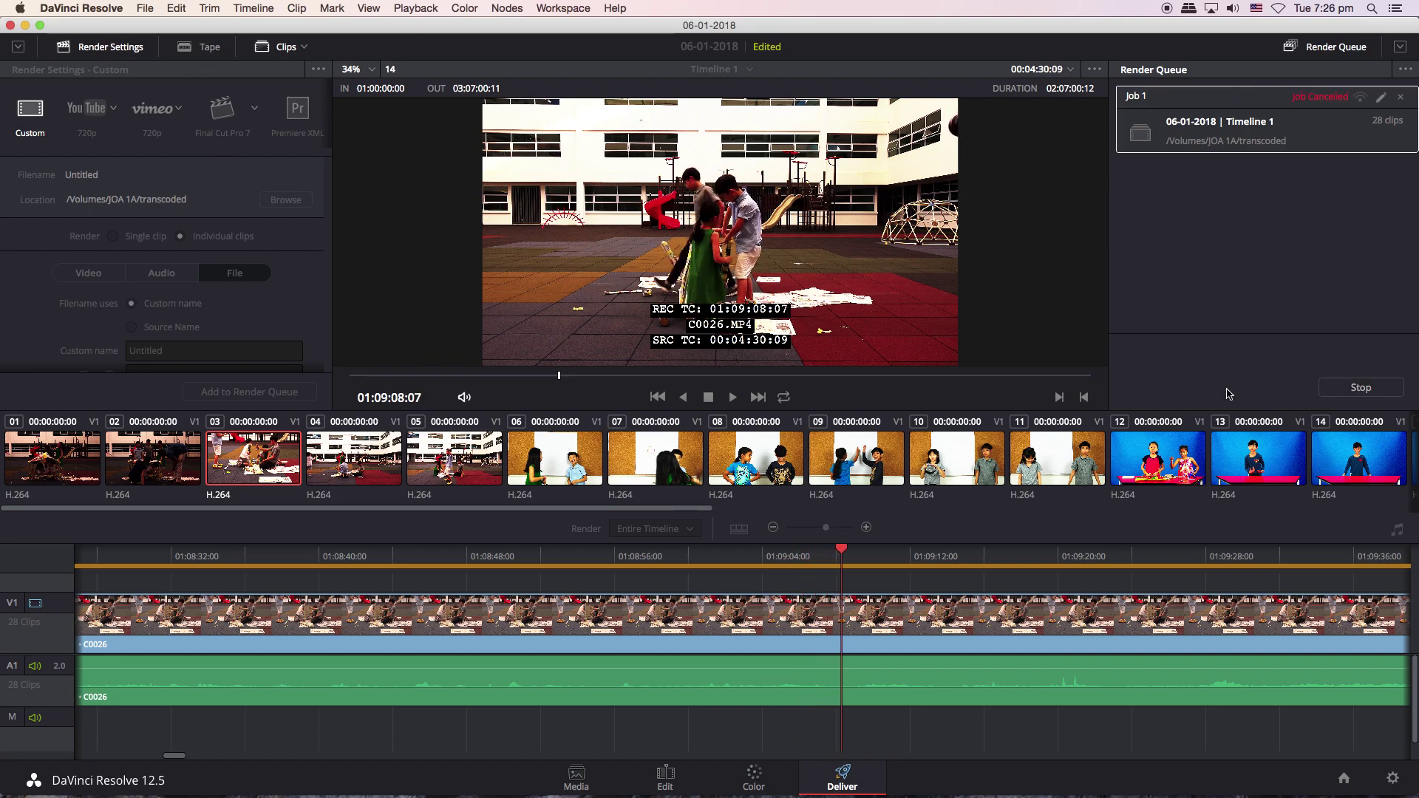